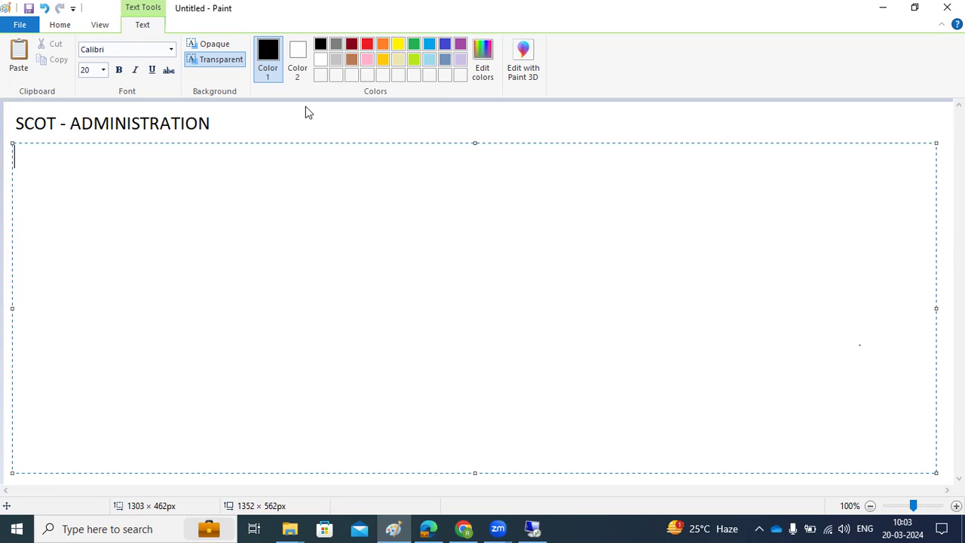
- Write the heading 'Pre-steps :' and underline it with a row of '='
left_click(314, 235)
type("Pre-s")
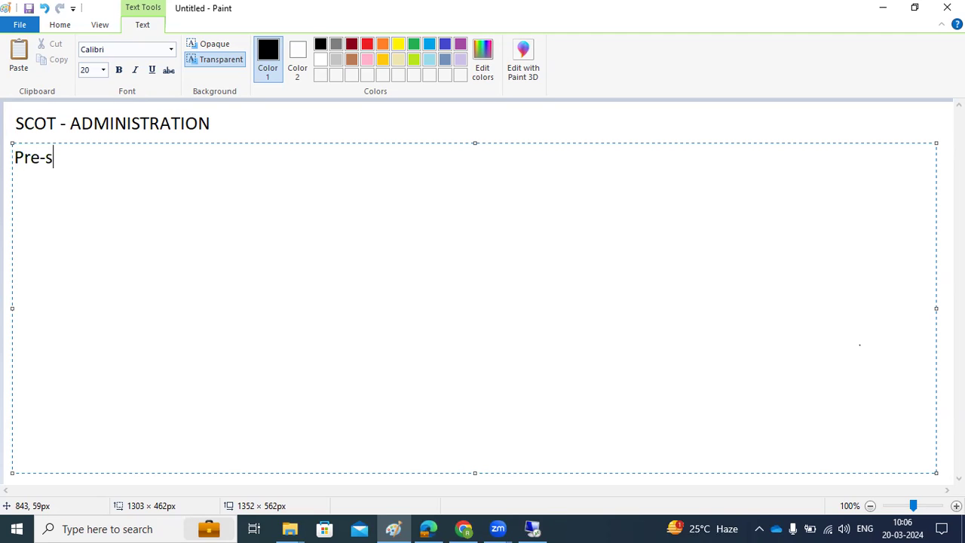
type("teps :")
key("Return")
type("==========")
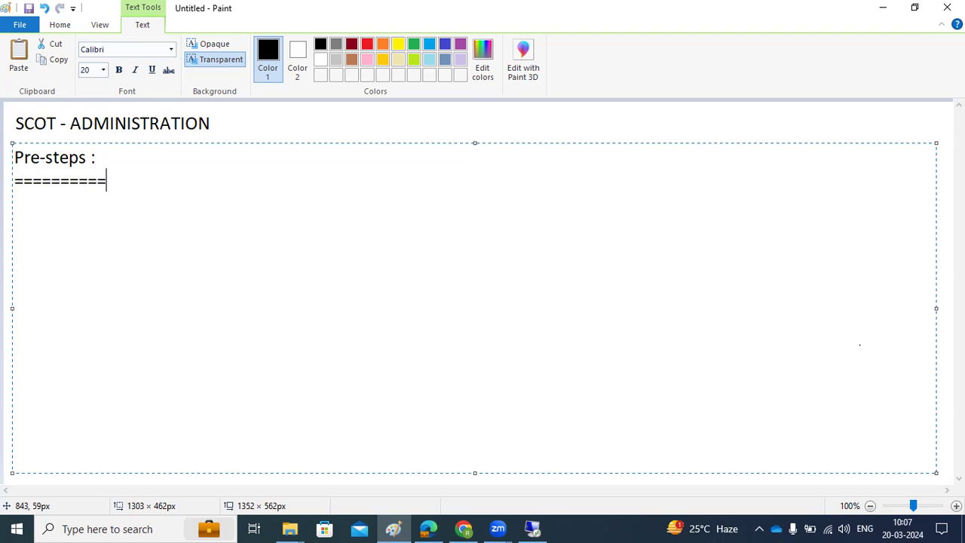
- Add item '1)SMTP server name :' and start item '2)SMTP port number -'
key("Return")
type("1)SMTP server name :")
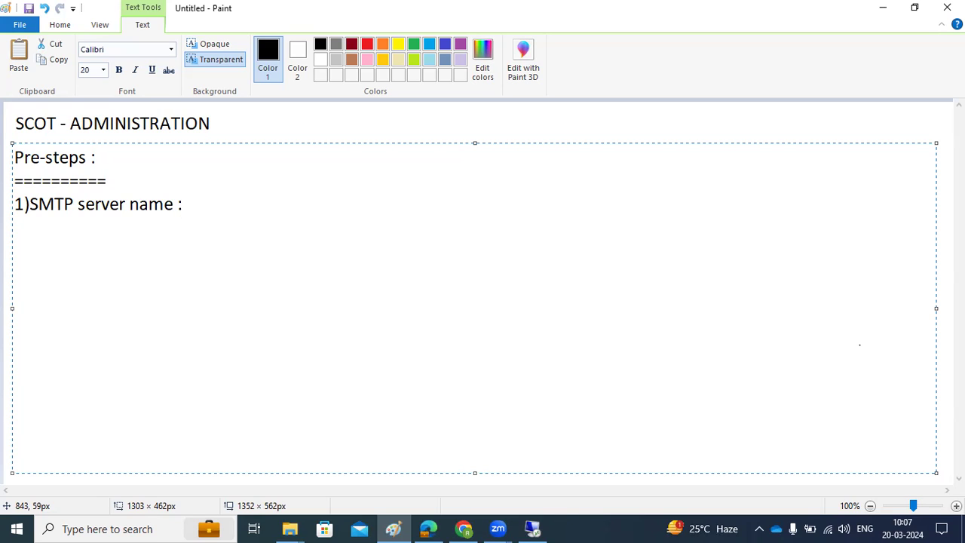
key("Return")
type("2)")
type("SMTP port nu")
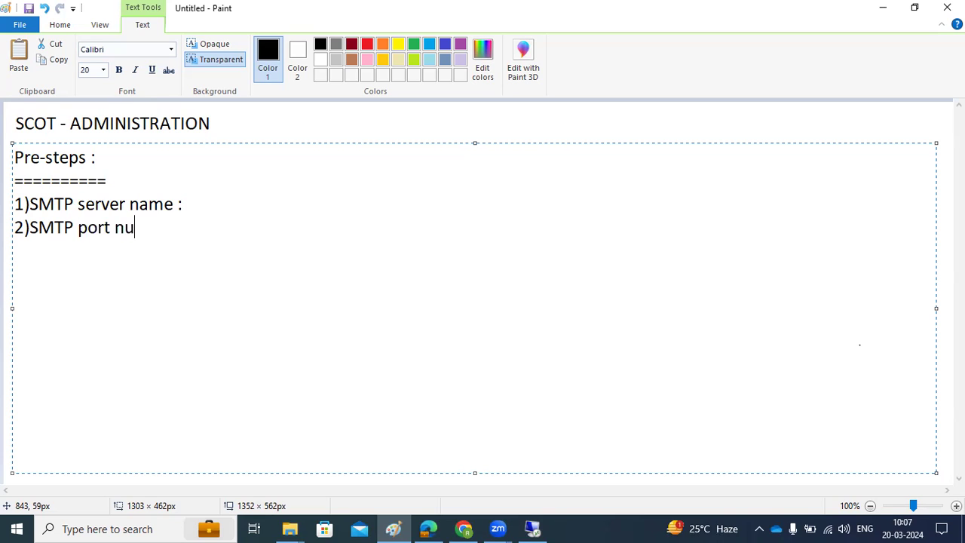
type("mber -")
- Below item 2, add item '3)We have to enable the SMTP port in SMICM -'
key("Return")
key("Return")
type("1)")
key("BackSpace")
key("BackSpace")
key("BackSpace")
key("BackSpace")
key("Return")
type("3)")
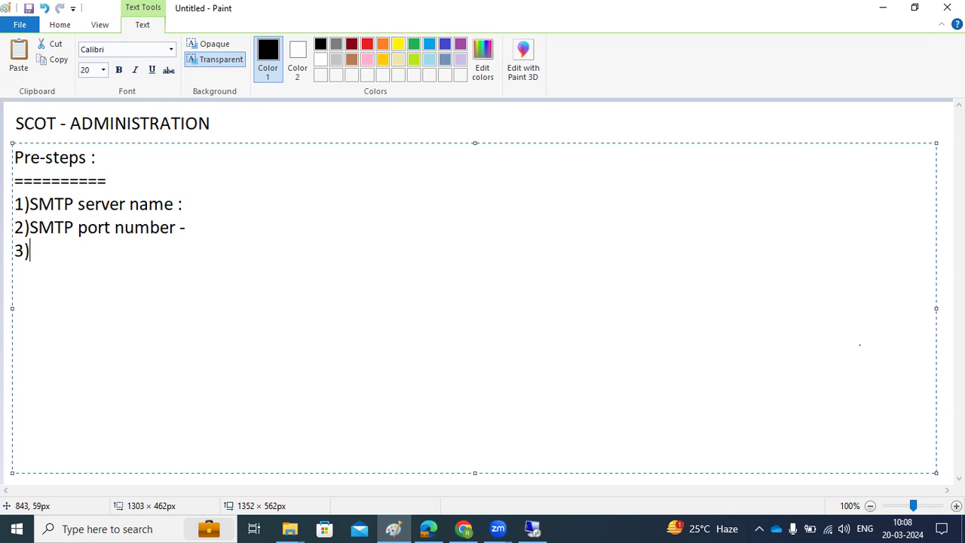
type("We have to ")
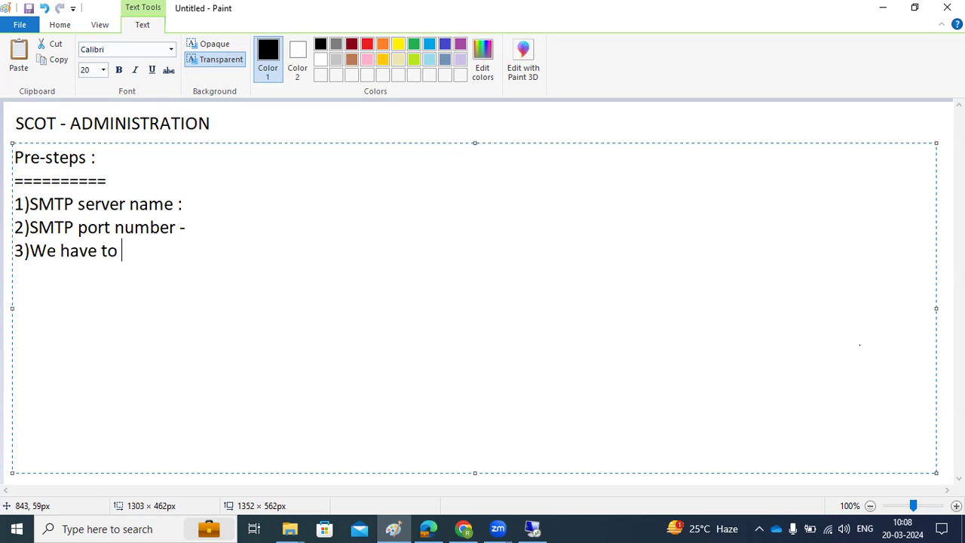
type("enable the ")
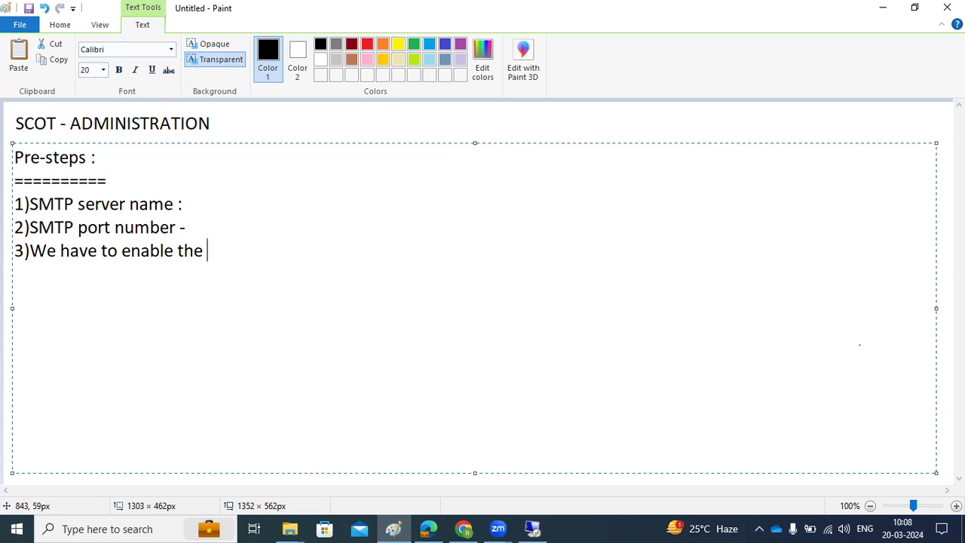
type("SMTP port in SMICM -")
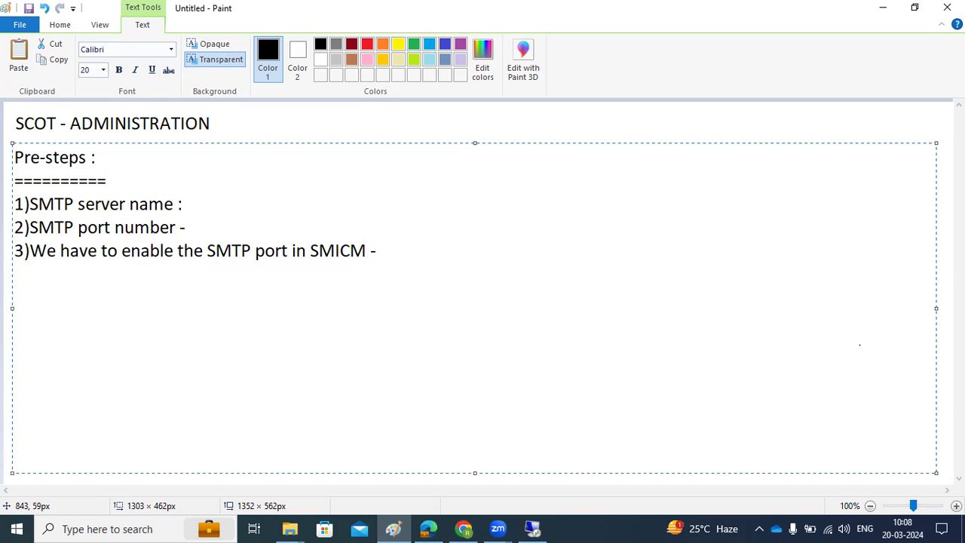
- In SAP, run SMICM and check the active services, including SMTP on port 2520
left_click(531, 527)
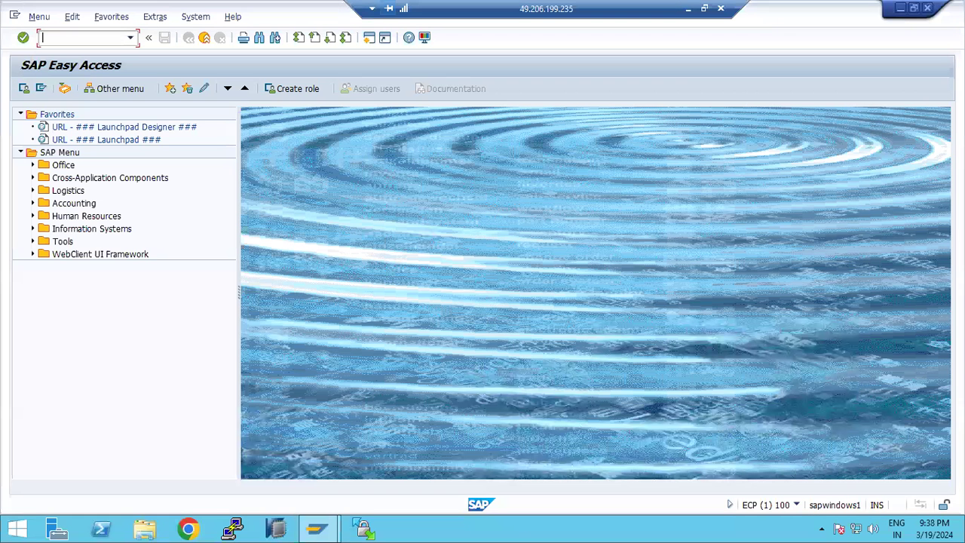
type("smicm")
key("Return")
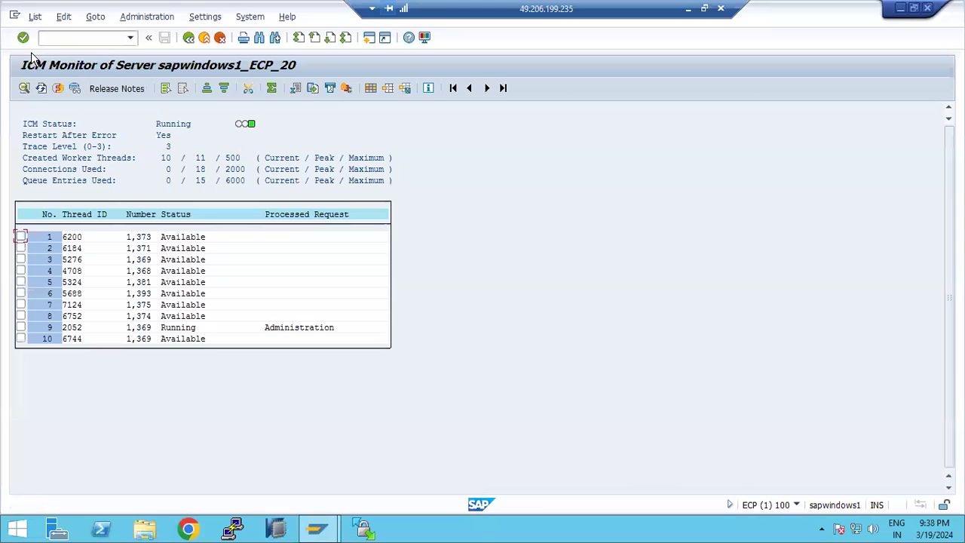
left_click(61, 88)
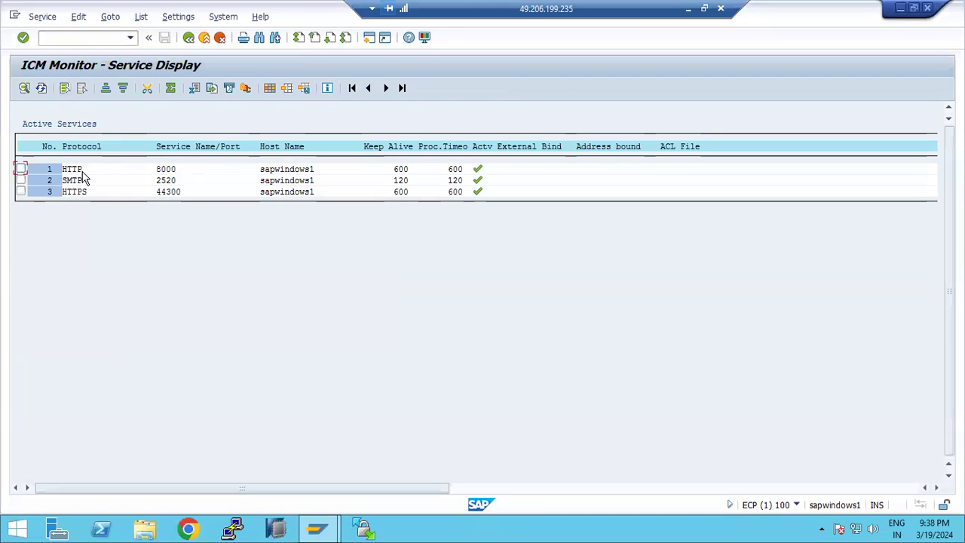
left_click(177, 184)
key("F3")
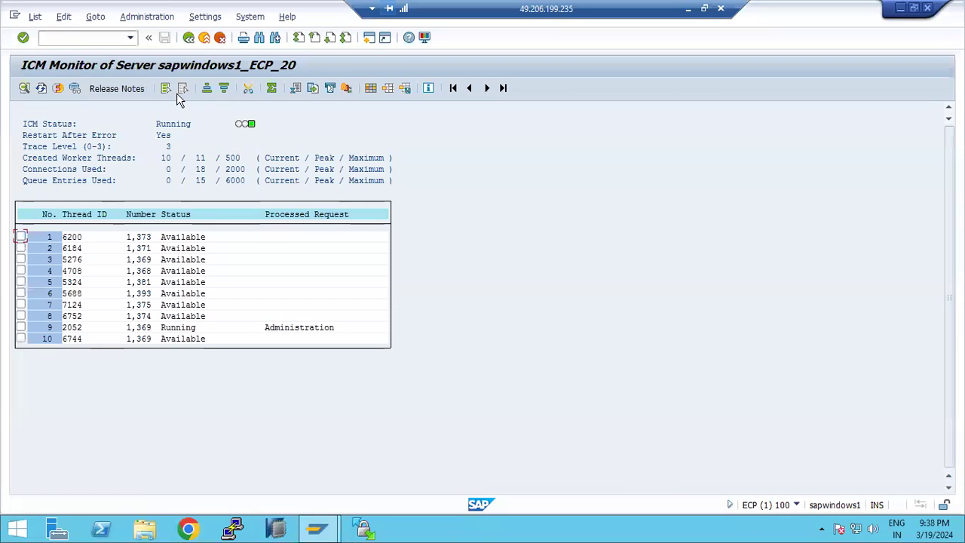
- Open the RZ10 profile maintenance screen with /nrz10
key("ctrl+slash")
type("/nrz10")
key("Return")
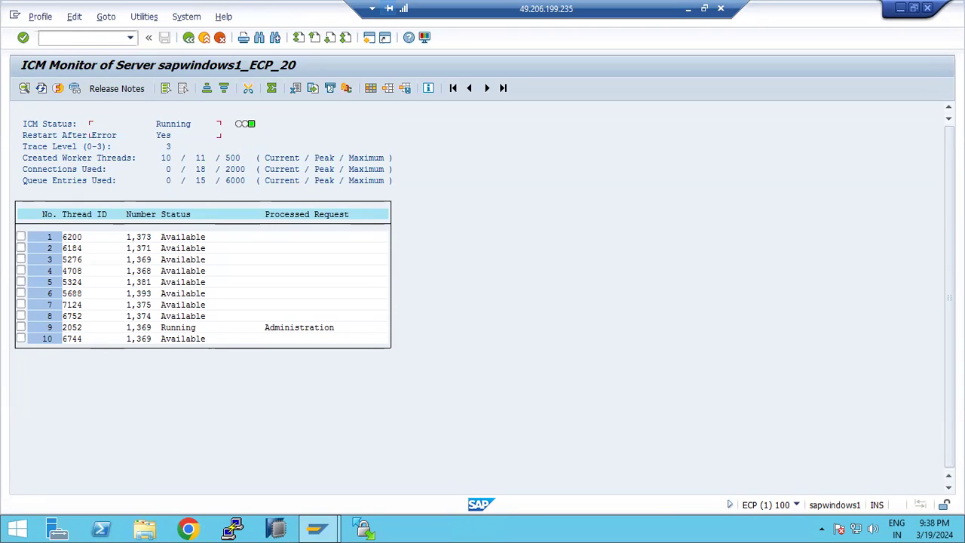
- Display profile ECP_D20_SAPWINDOWS1 in extended maintenance and scroll through its parameters
left_click(223, 130)
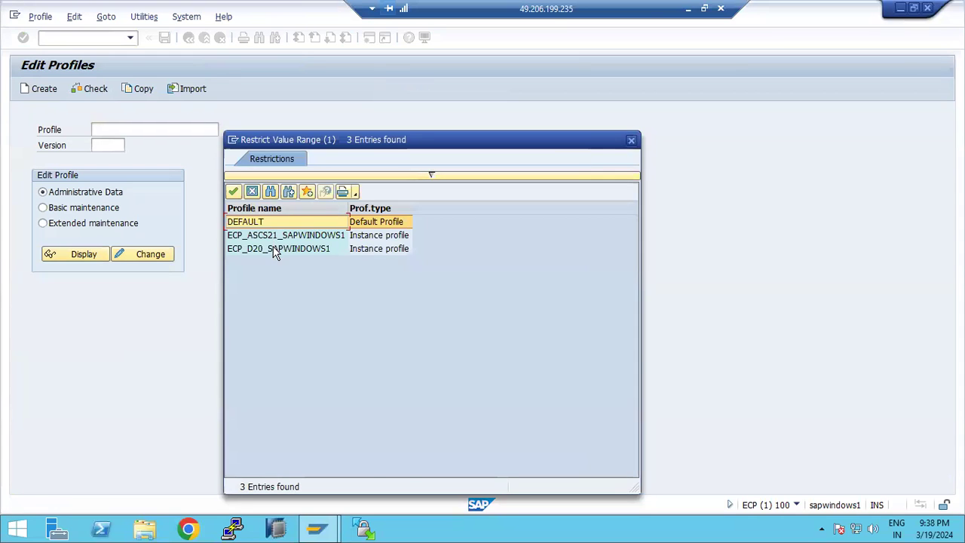
double_click(276, 249)
left_click(75, 224)
left_click(75, 254)
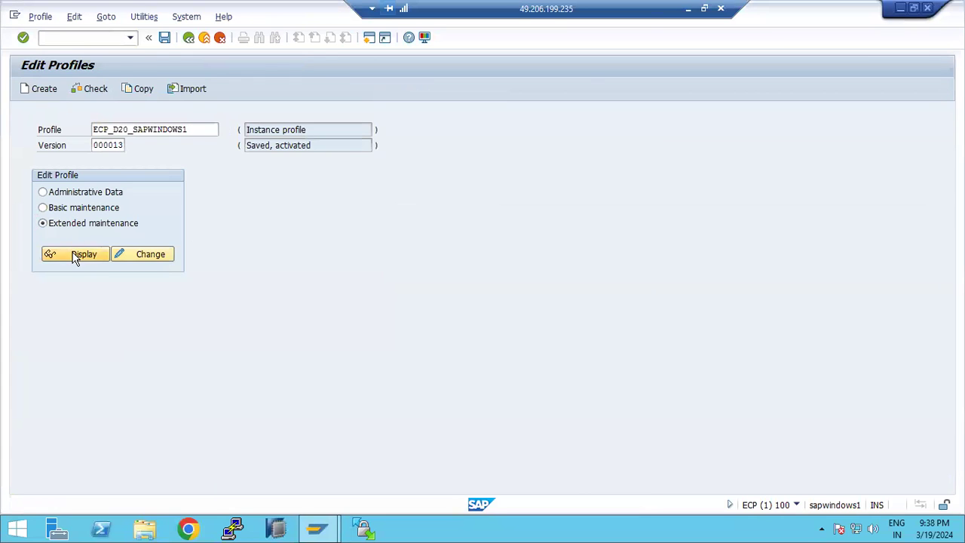
scroll(242, 384, "down", 2)
scroll(242, 384, "down", 2)
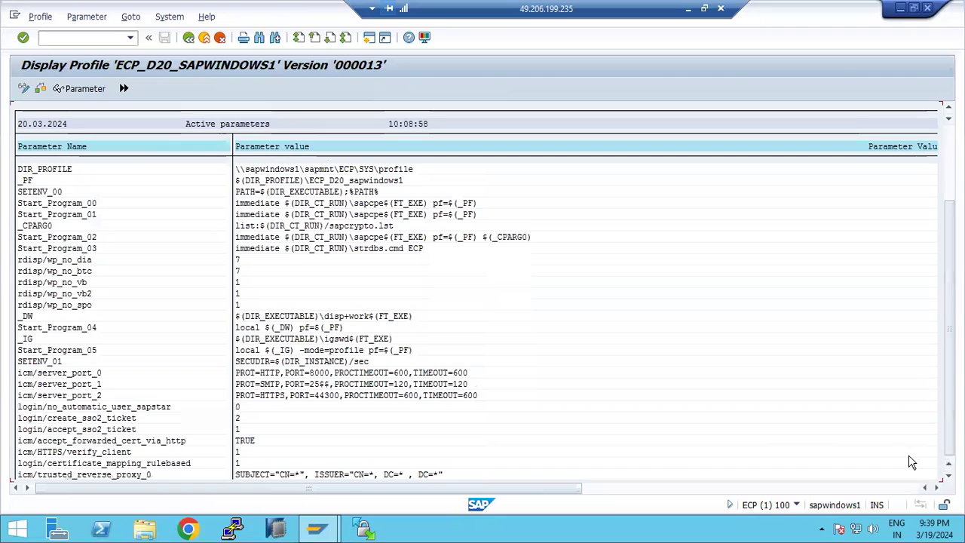
scroll(323, 461, "down", 1)
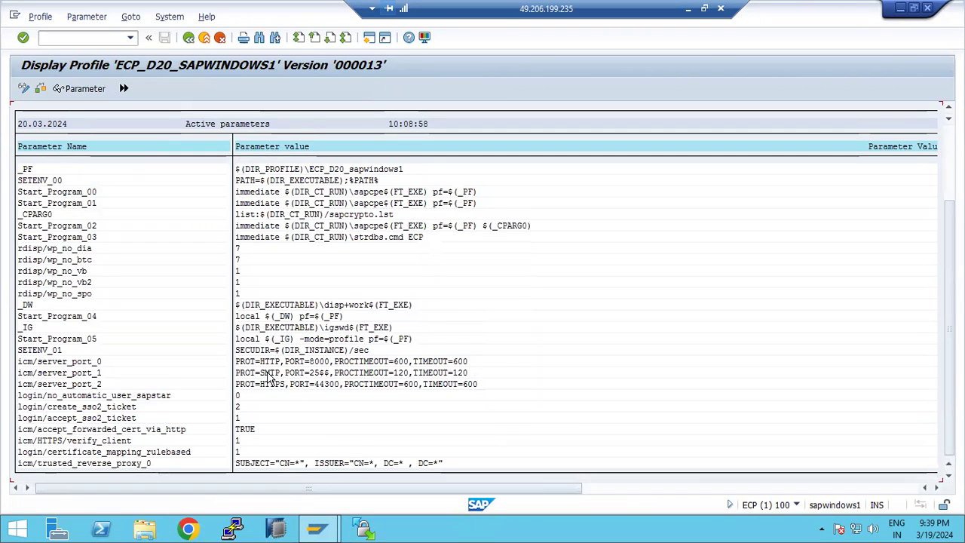
- Inspect the icm/server_port_1 SMTP port value, go back, and minimize SAP
double_click(65, 373)
left_click_drag(19, 192, 354, 191)
key("F3")
left_click(188, 37)
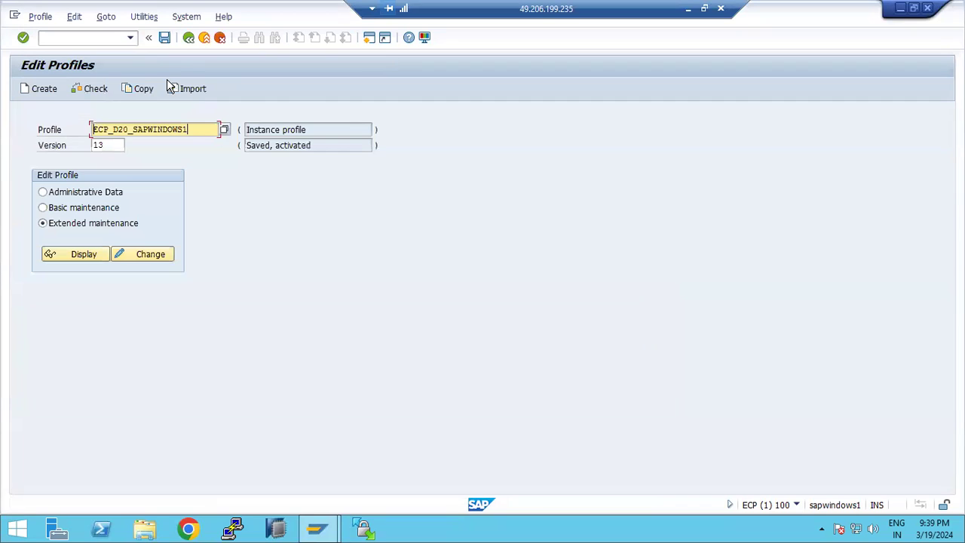
left_click(688, 8)
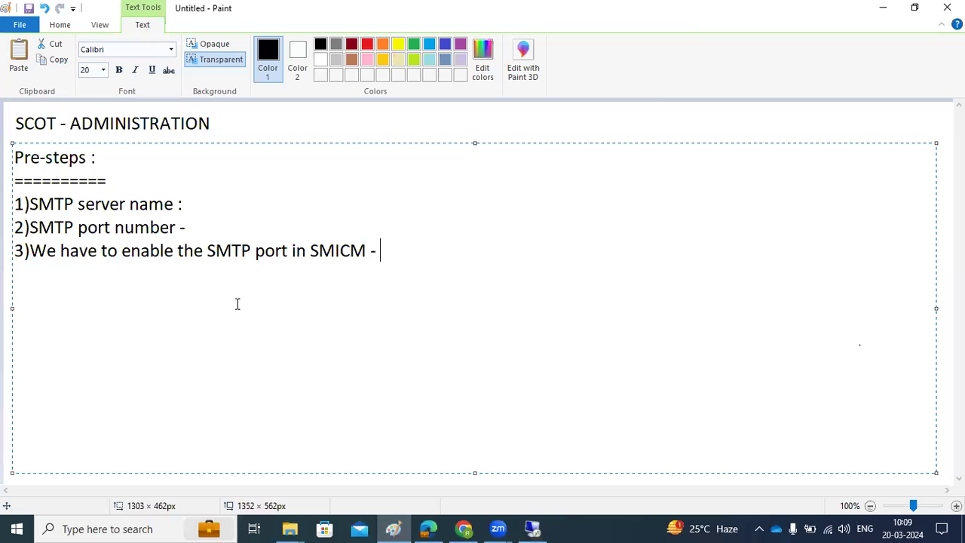
- Append 'we have to get the portnumber' and 'we have to get the mail box server name' to items 2 and 1
left_click_drag(70, 252, 374, 247)
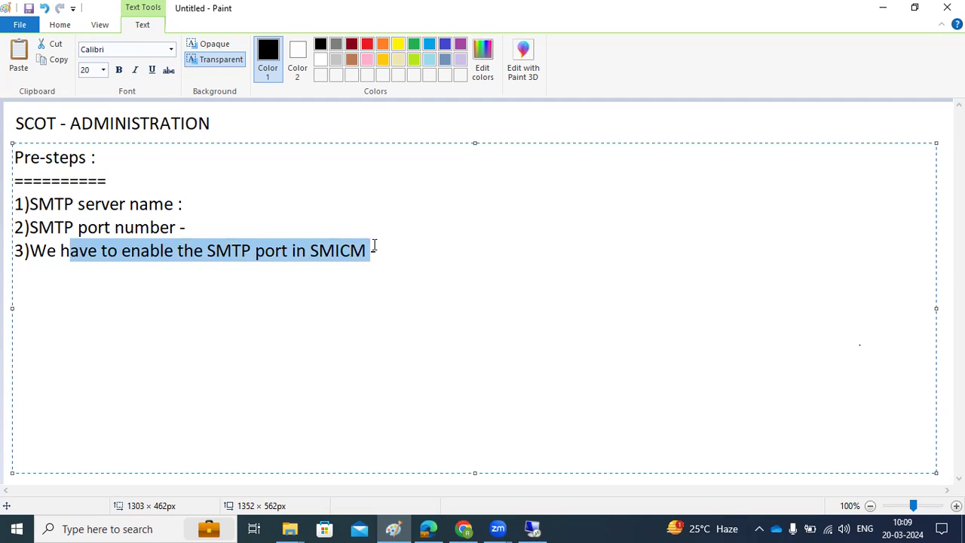
left_click_drag(38, 228, 113, 226)
left_click(213, 226)
type("we have to get the portnumber")
left_click(198, 206)
type("we n")
key("BackSpace")
type("have to get thee mail box server ")
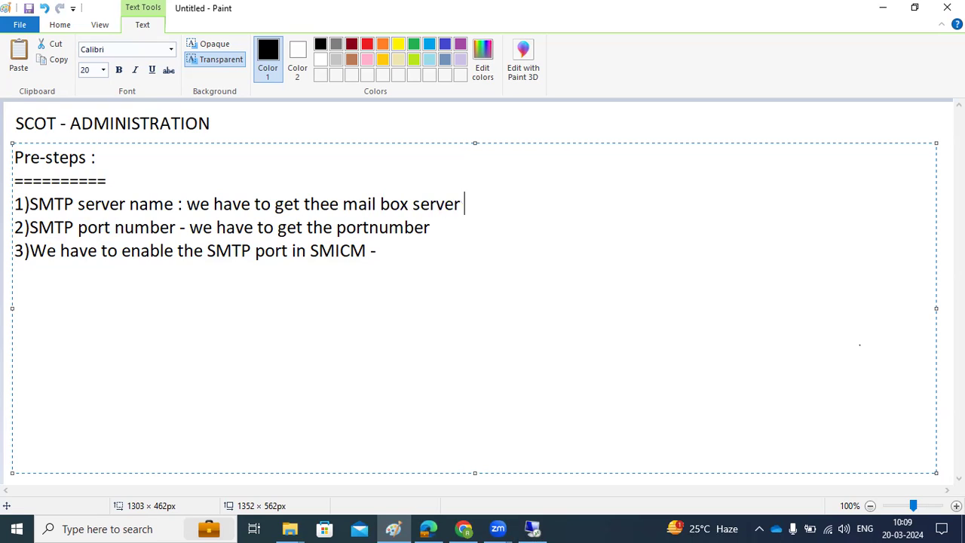
type("name")
- Add item '4)SCOT -enable the SMTP node' and change the heading to 'steps :'
left_click(400, 248)
key("Return")
type("4)")
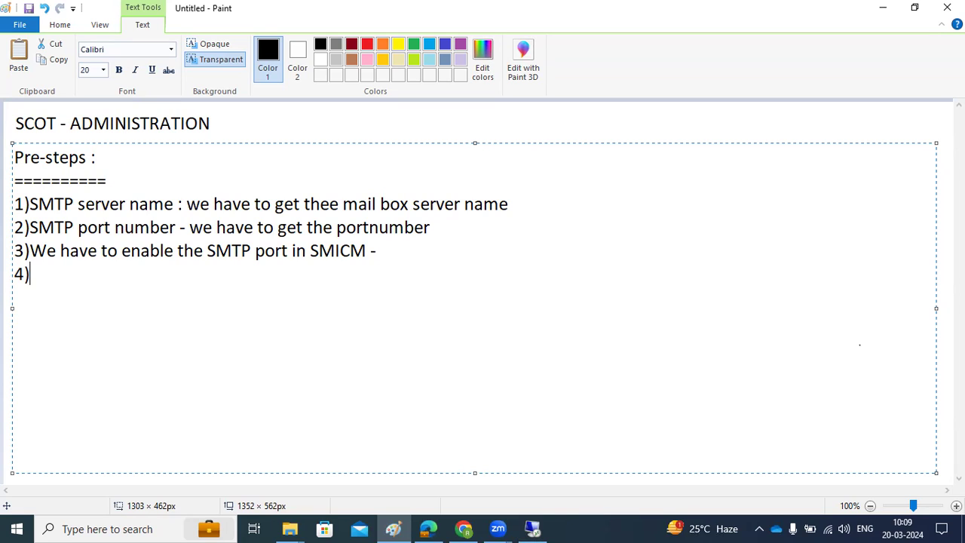
type("SCOT")
left_click(46, 157)
key("BackSpace")
key("BackSpace")
key("BackSpace")
key("BackSpace")
left_click(86, 271)
type("-")
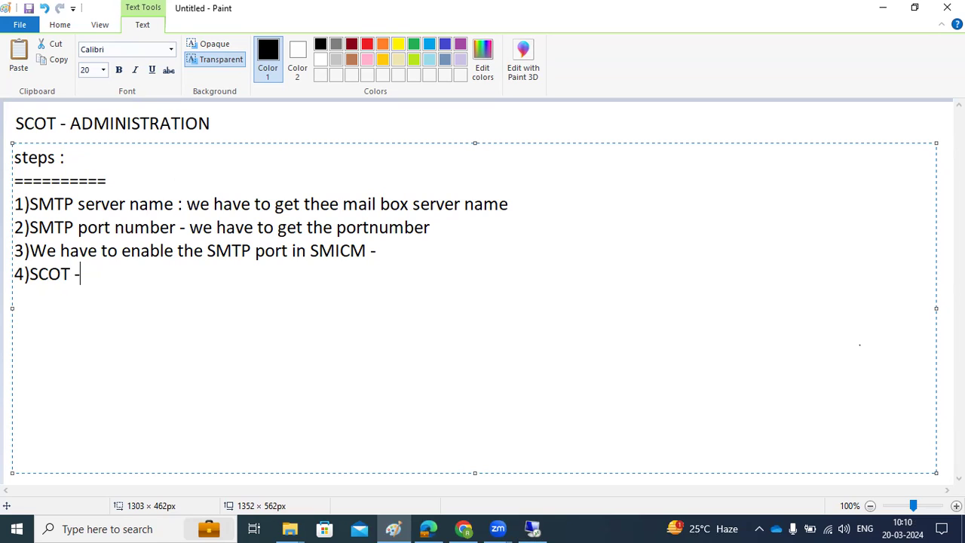
type("enable the SMTP node")
left_click(532, 528)
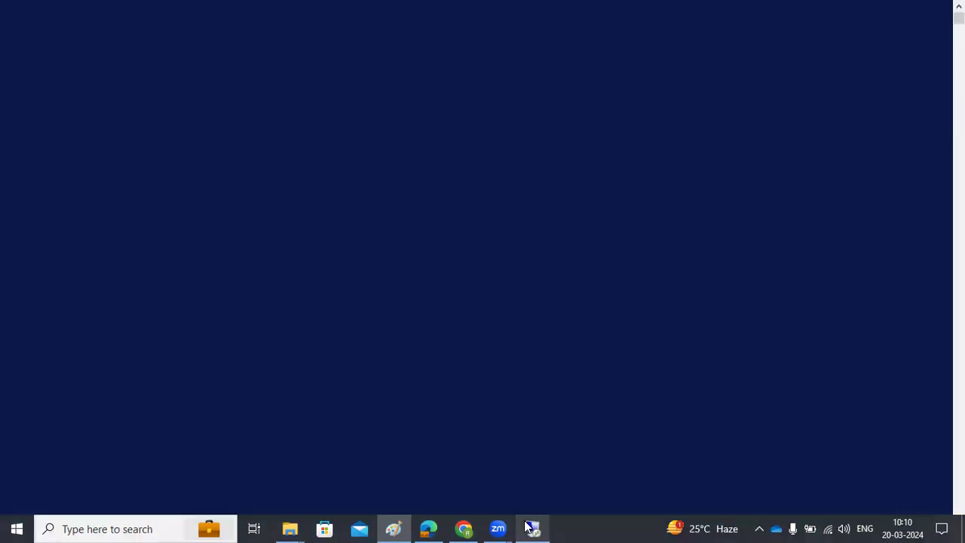
- Try /nscot, then bring the SAP Logon window to the front
type("/nscot")
key("Return")
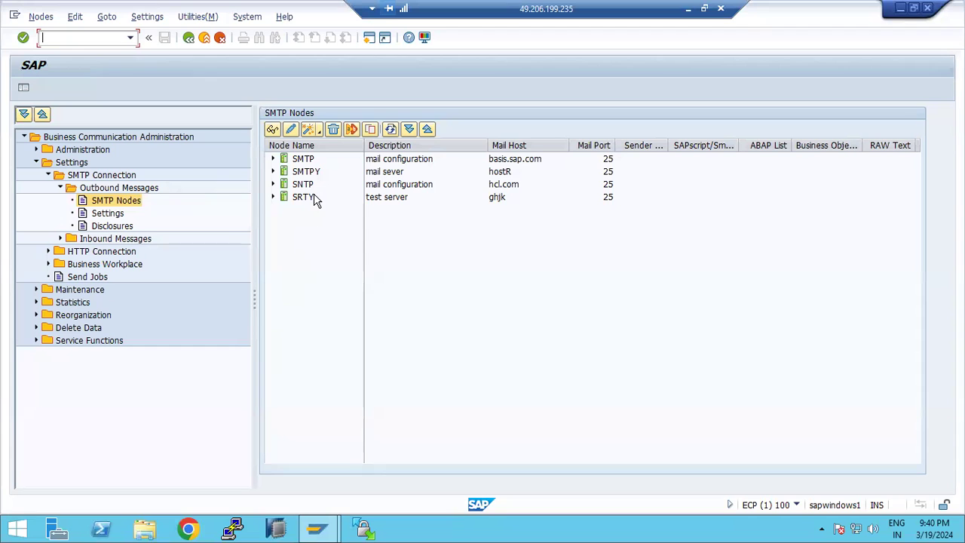
left_click(318, 527)
left_click(275, 503)
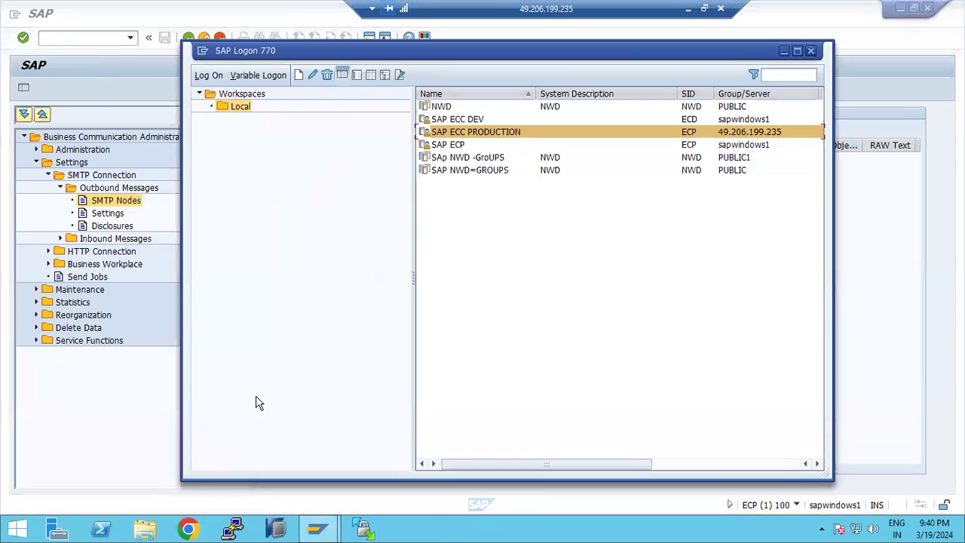
- Log on to the NWD=GROUPS system in client 001 with the user's credentials
double_click(463, 170)
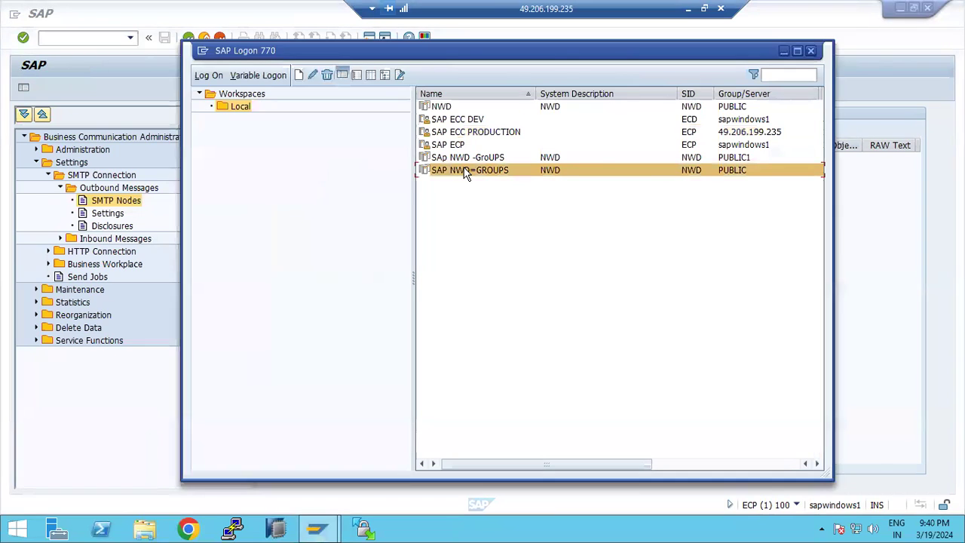
key("shift+Tab")
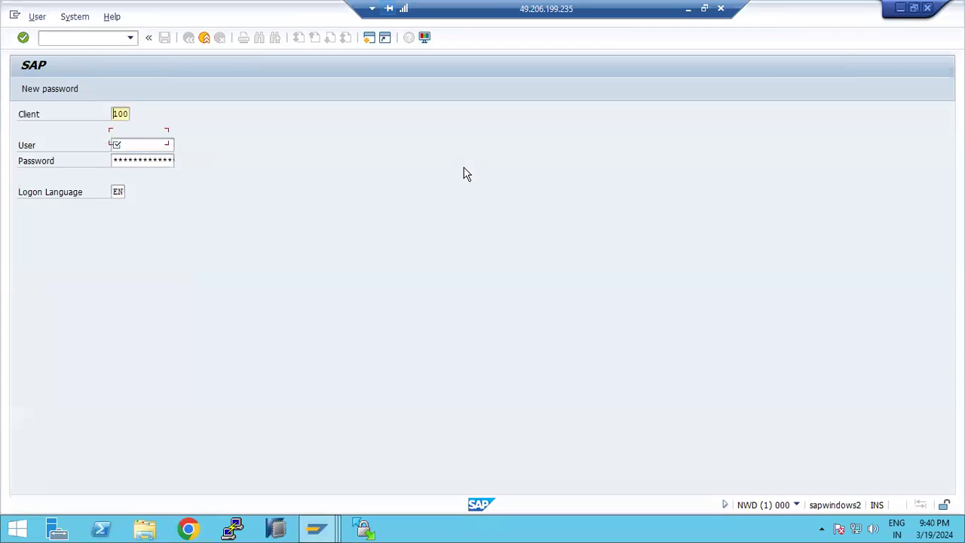
type("001")
key("Tab")
type("basis")
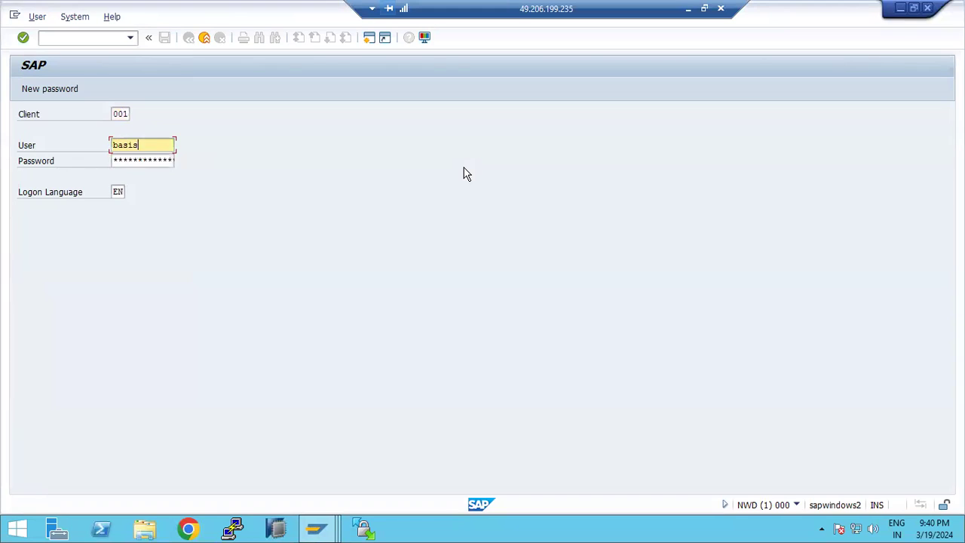
key("Tab")
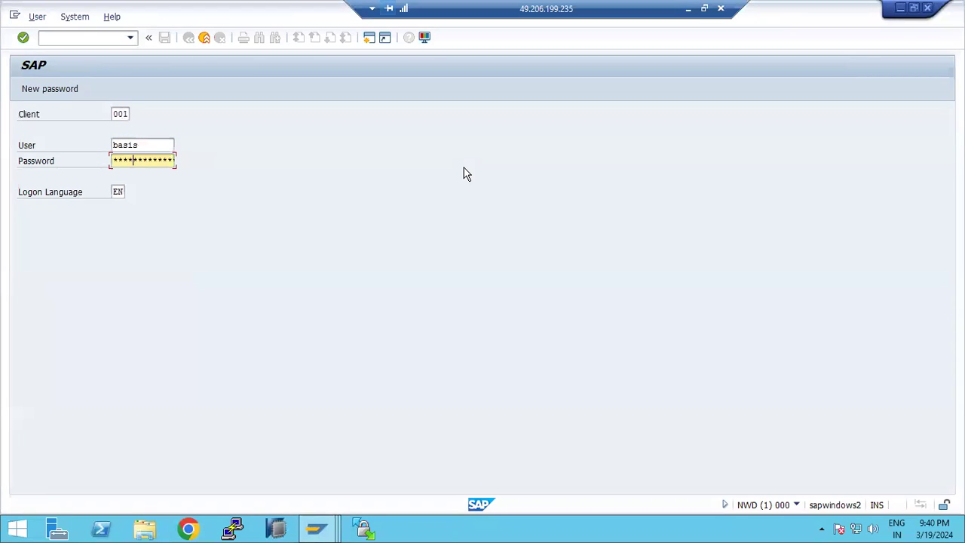
key("Return")
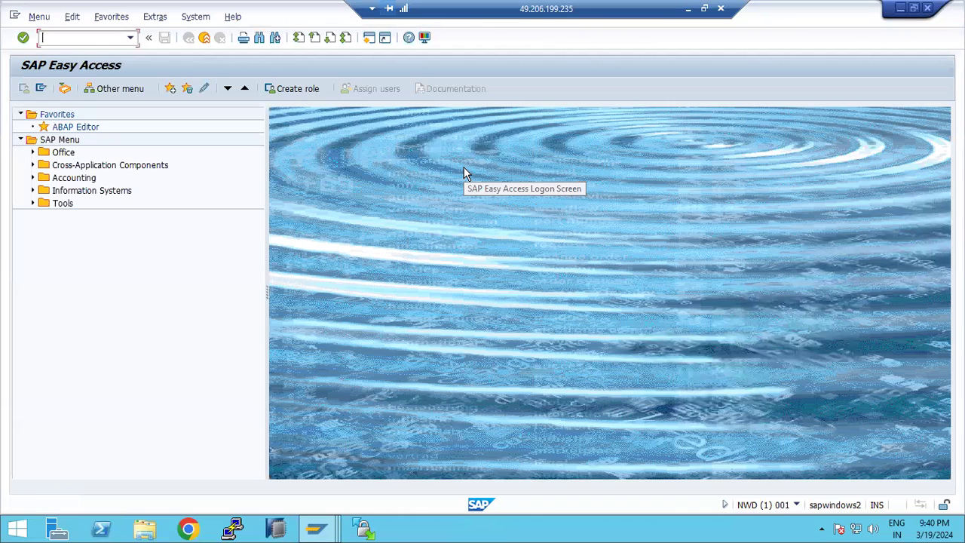
- In SCOT, delete the existing SMTP node, confirm with Yes, and dismiss the browser warning
type("scot")
key("Return")
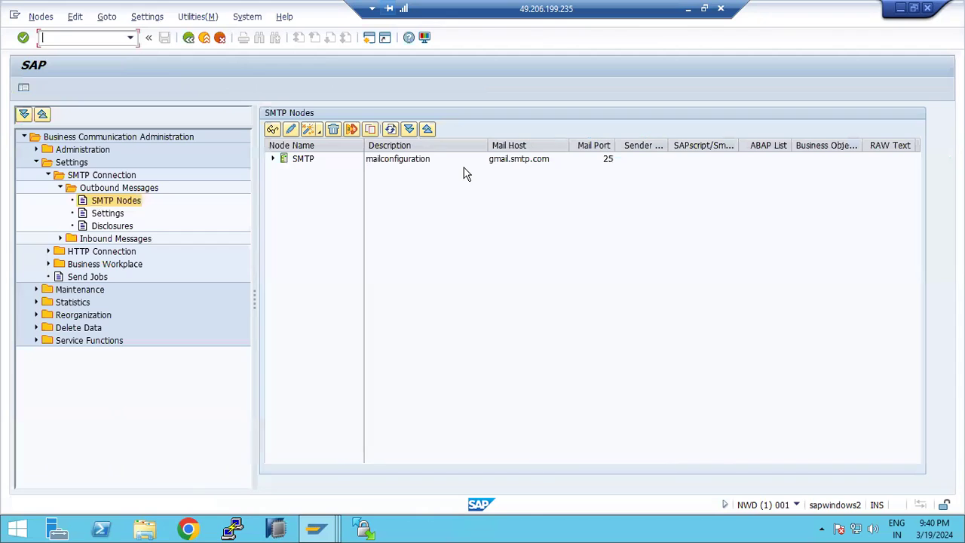
left_click(405, 166)
left_click(273, 158)
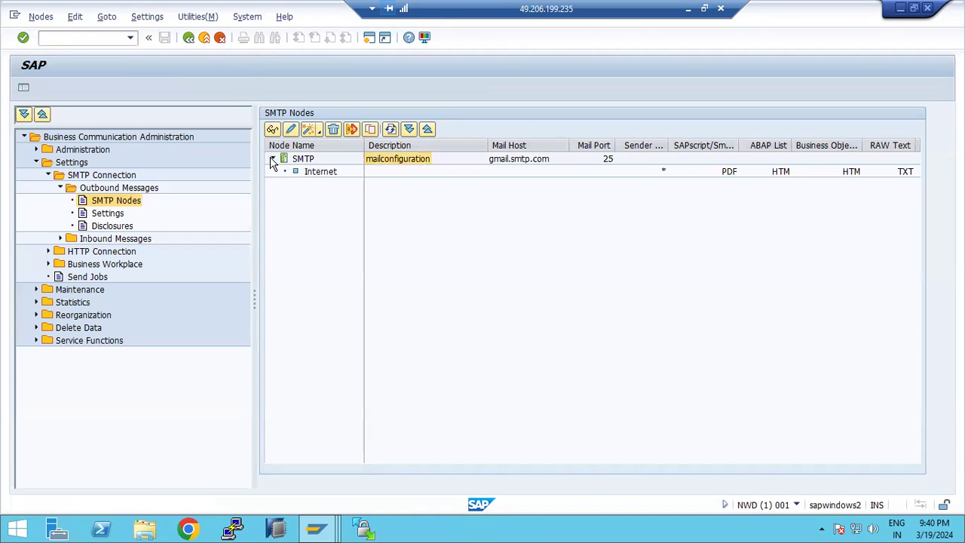
left_click(294, 159)
left_click(333, 129)
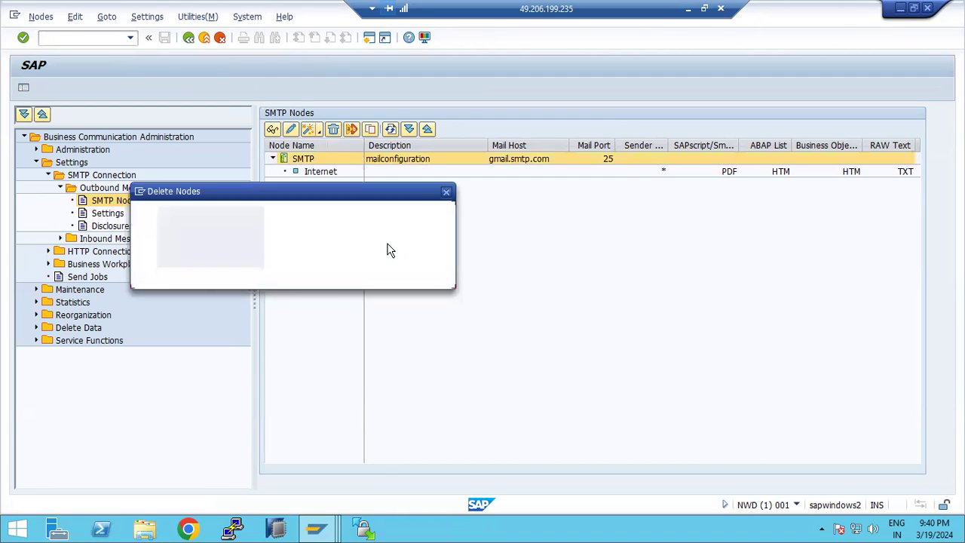
left_click(220, 275)
left_click(603, 168)
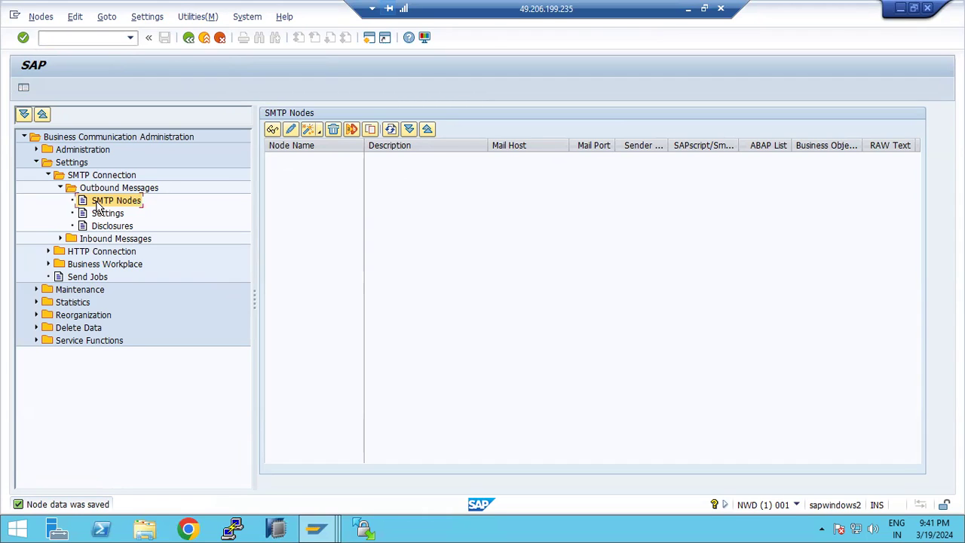
- Start the node creation wizard, name the node SMTP, and continue to mail server settings
left_click(292, 132)
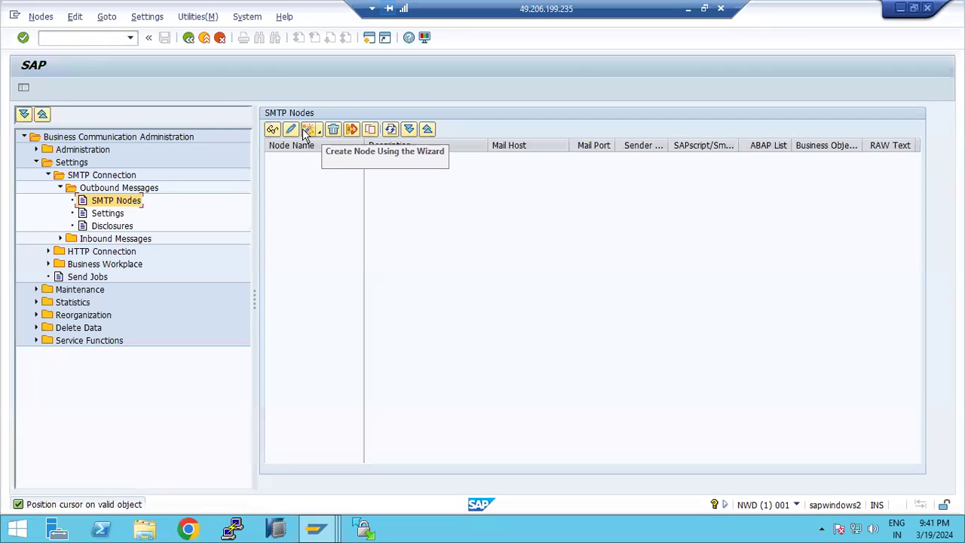
left_click(307, 130)
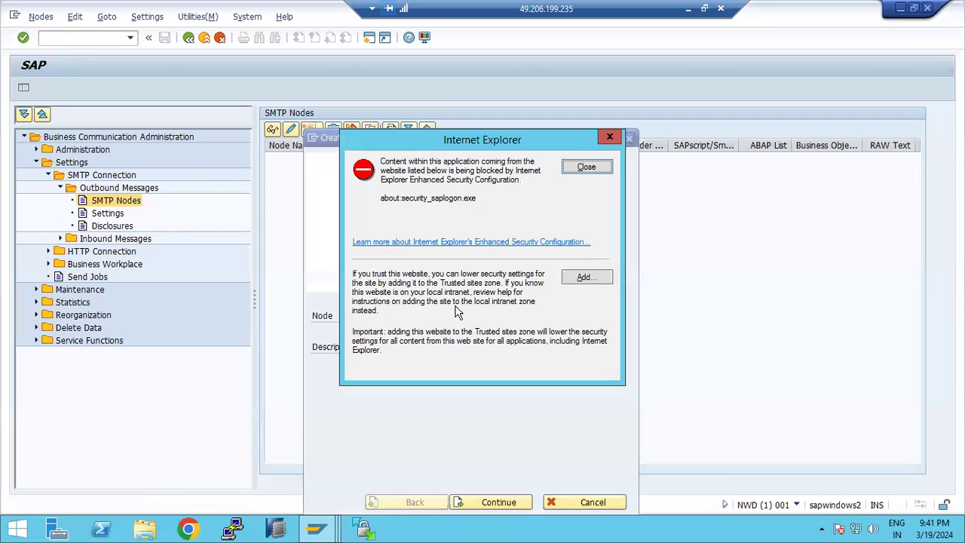
left_click(585, 168)
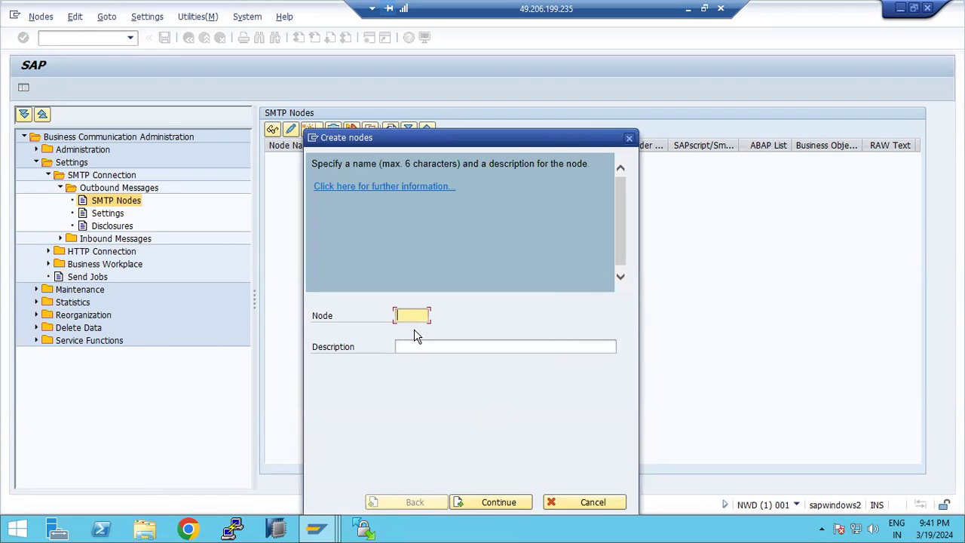
type("SMTP")
left_click(422, 349)
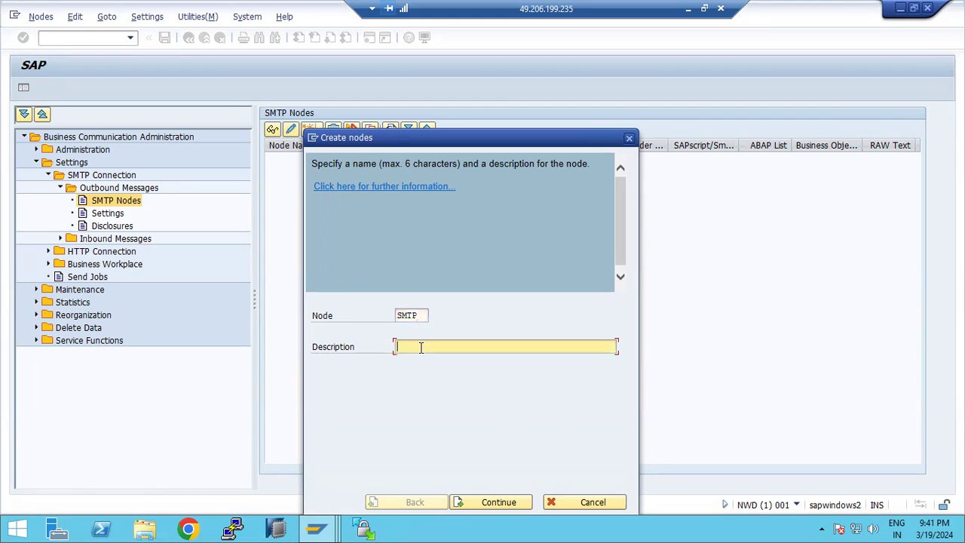
left_click(499, 503)
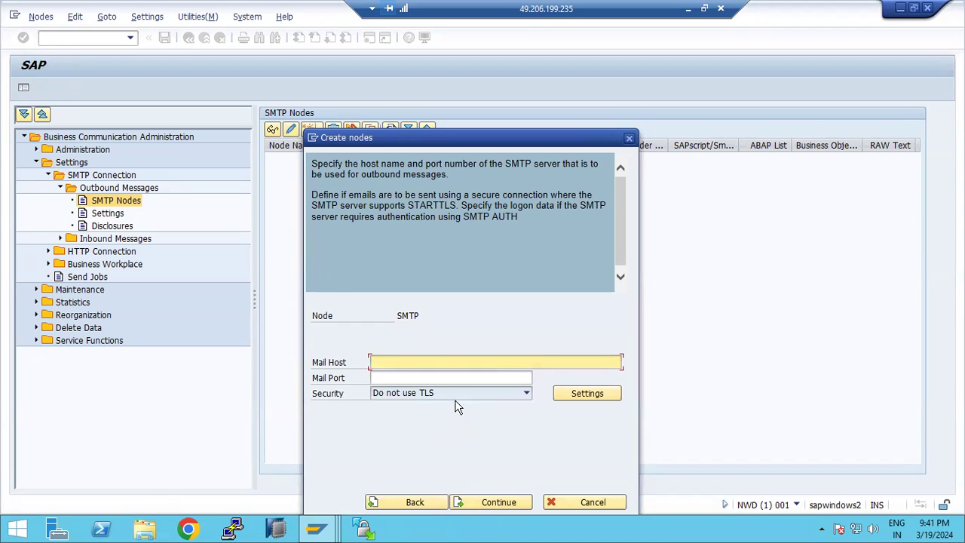
- Enter mail host 49.206.199.235 and mail port 25, then continue without TLS
left_click(398, 362)
type("49.206.199.235")
left_click(384, 377)
type("25")
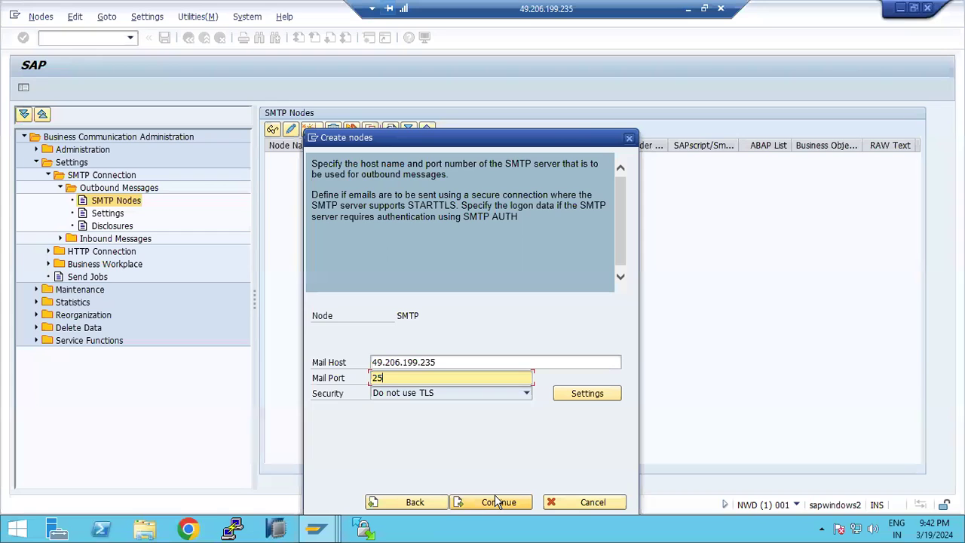
left_click(440, 362)
left_click_drag(440, 362, 371, 362)
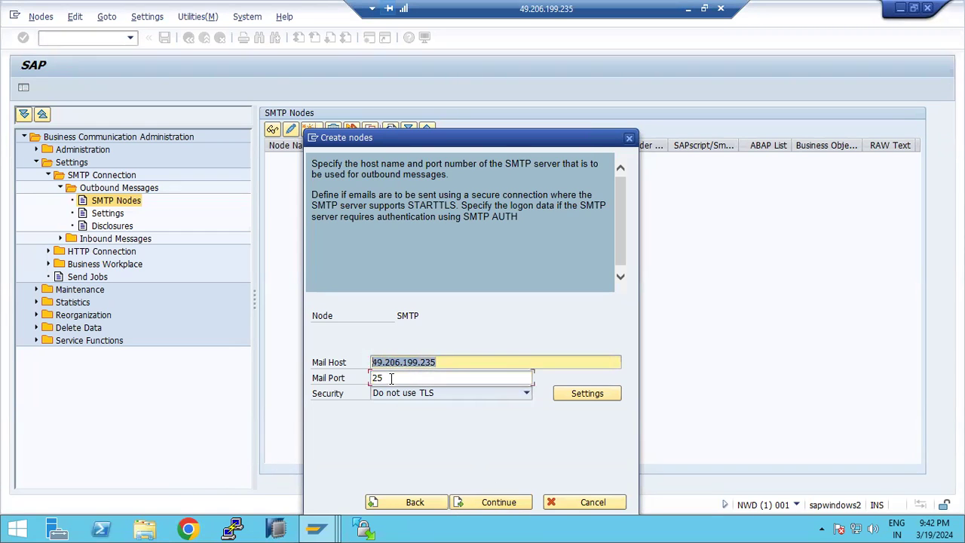
left_click(391, 378)
left_click(453, 361)
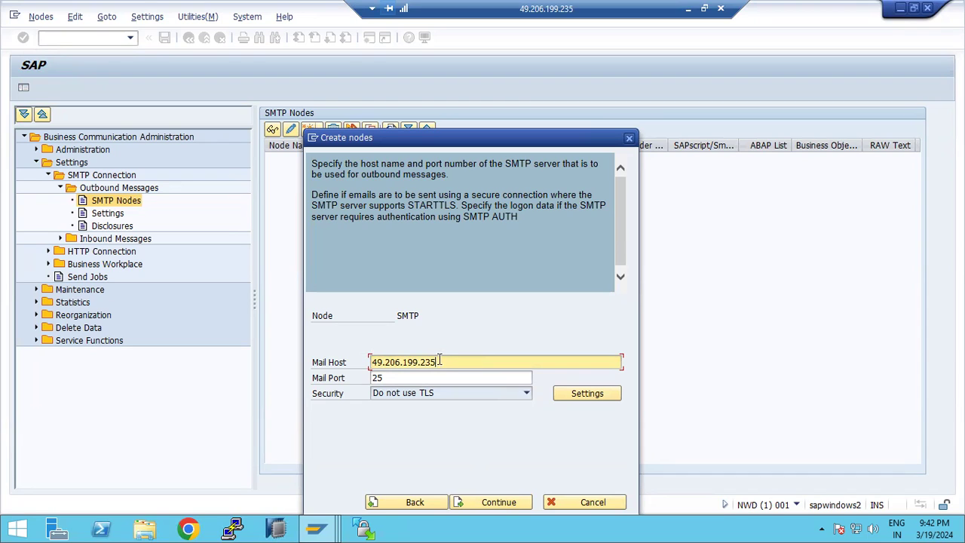
left_click_drag(436, 362, 371, 362)
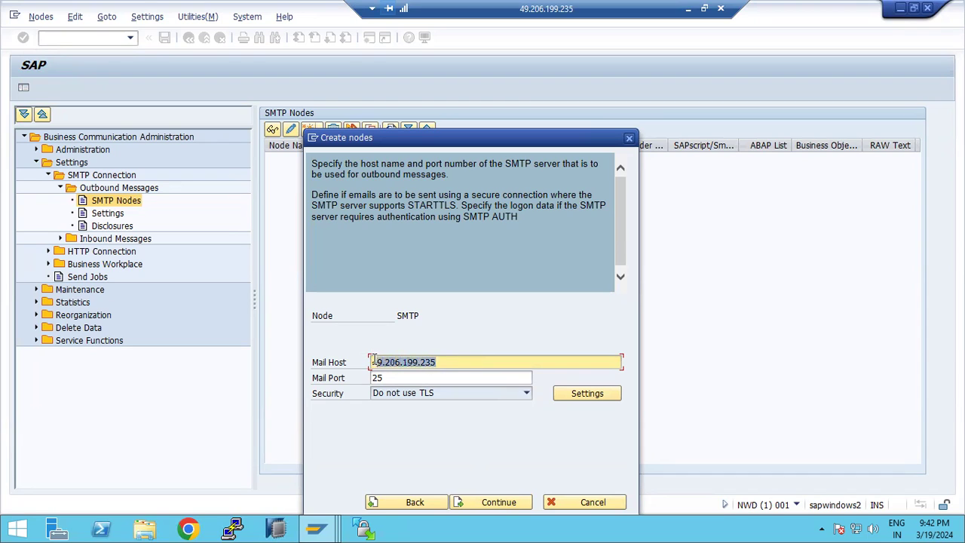
left_click(477, 504)
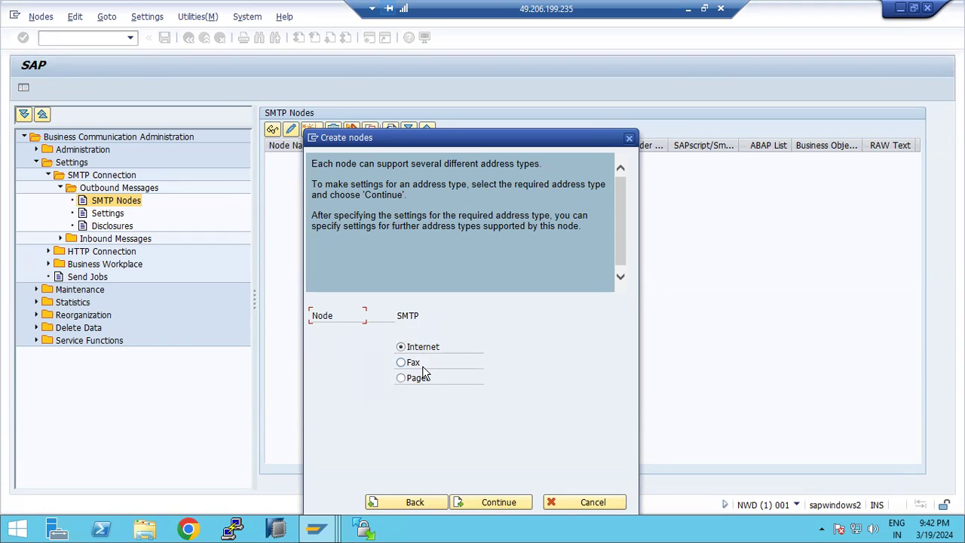
left_click(484, 503)
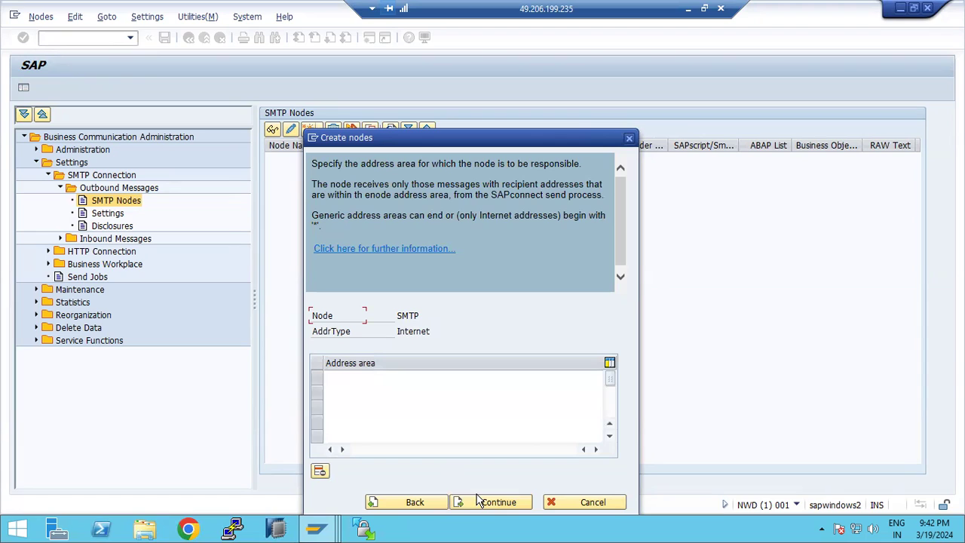
left_click(358, 379)
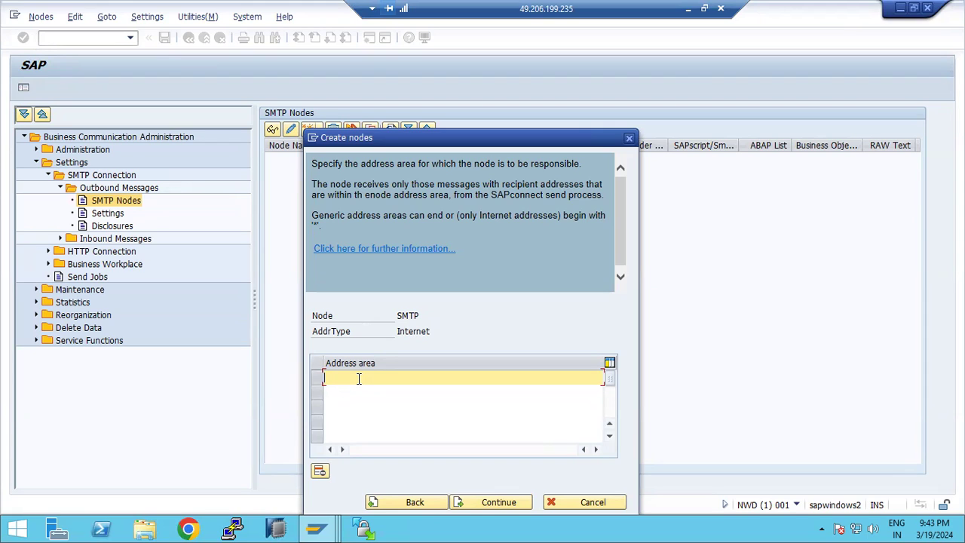
type("*")
key("BackSpace")
type("8")
type("@")
key("BackSpace")
key("BackSpace")
type("8@")
key("BackSpace")
key("BackSpace")
type("*@gmail.com")
- Trim the address area down to just '*' and continue to the output formats
left_click_drag(499, 130, 516, 104)
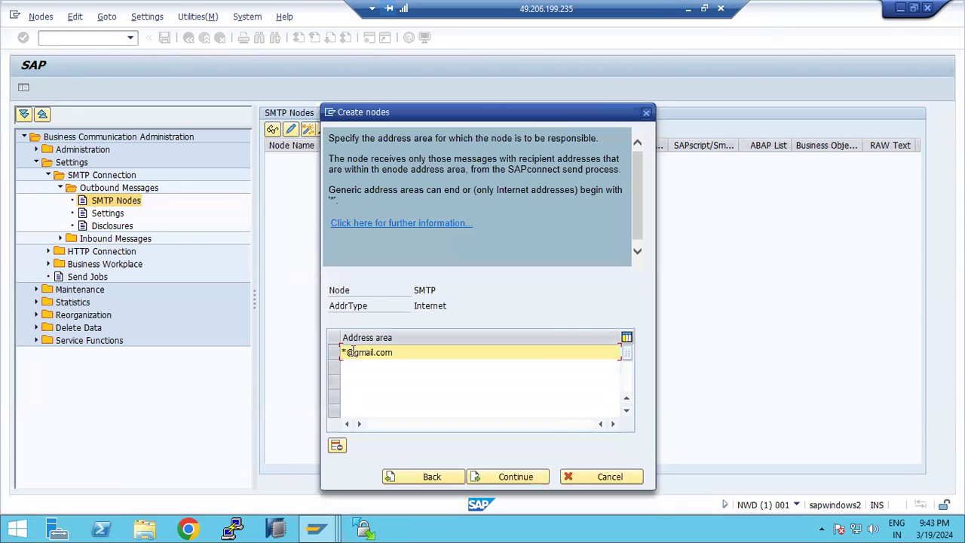
left_click_drag(349, 352, 396, 352)
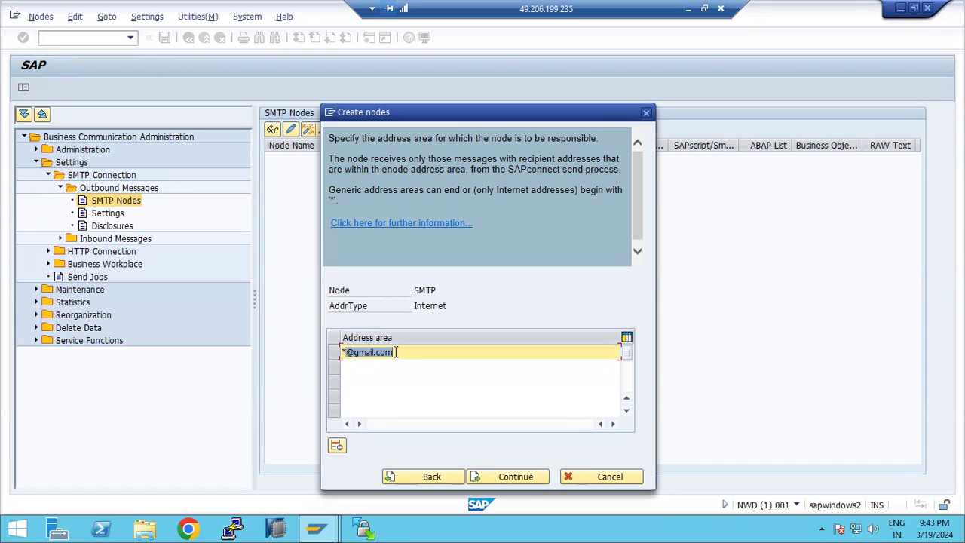
key("BackSpace")
type("@")
key("BackSpace")
left_click(511, 482)
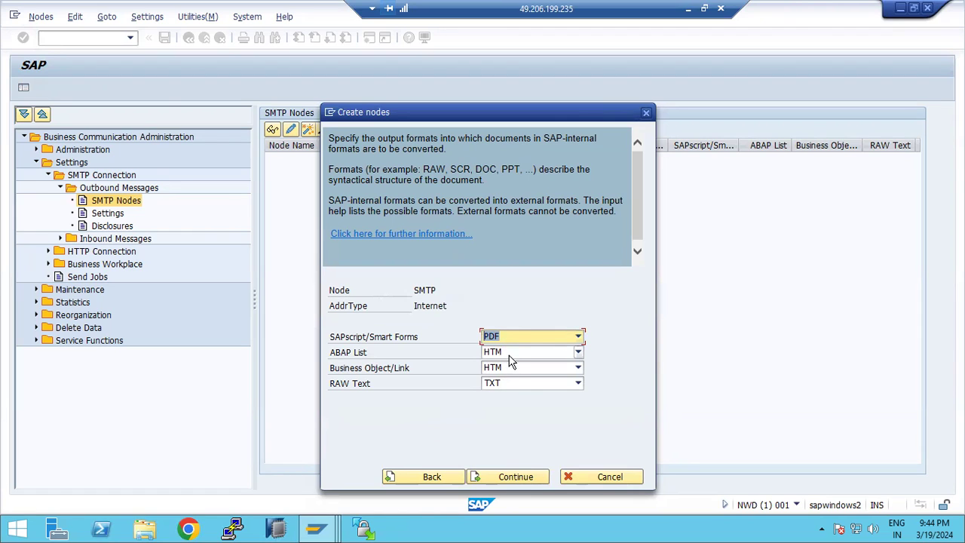
- Finish the SMTP node with default output formats, no further address types, and a 5-minute retry wait
left_click(523, 477)
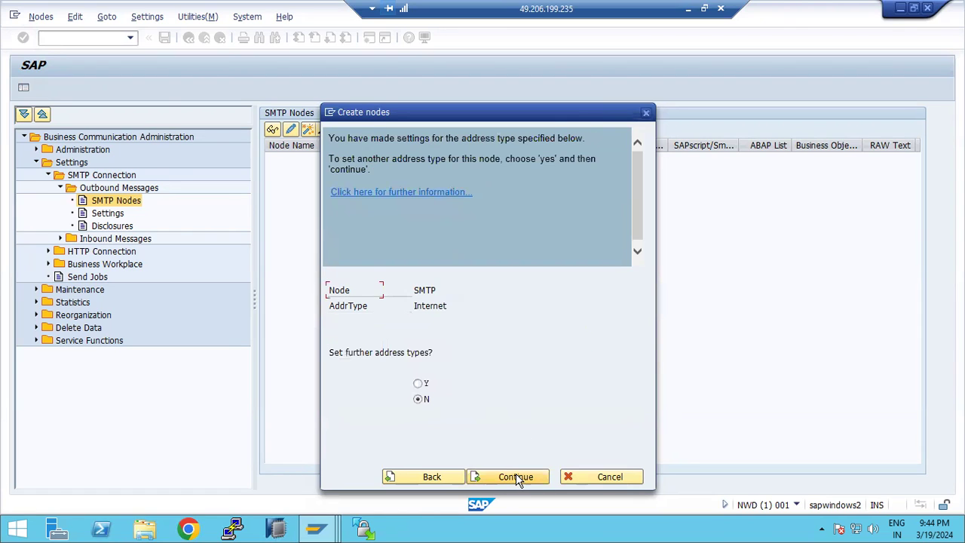
left_click(418, 399)
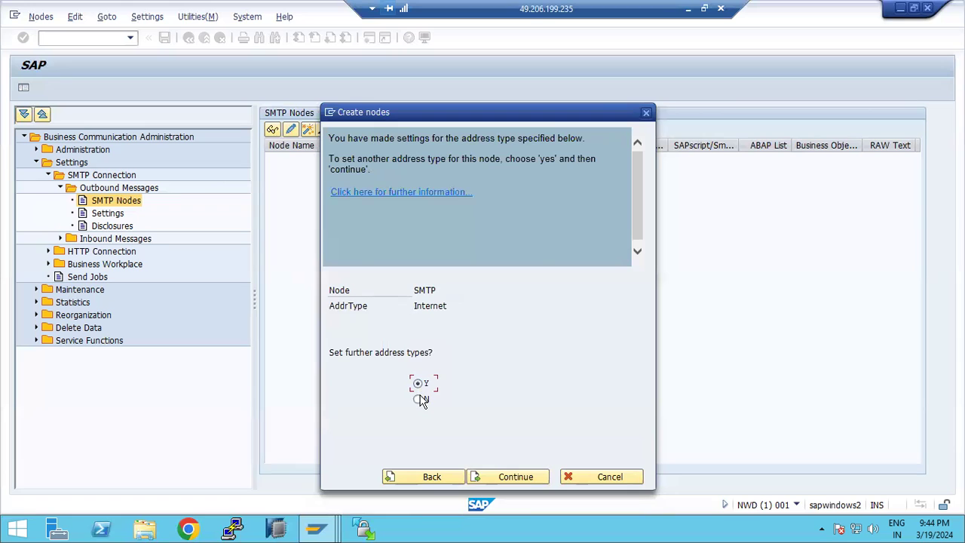
left_click(501, 477)
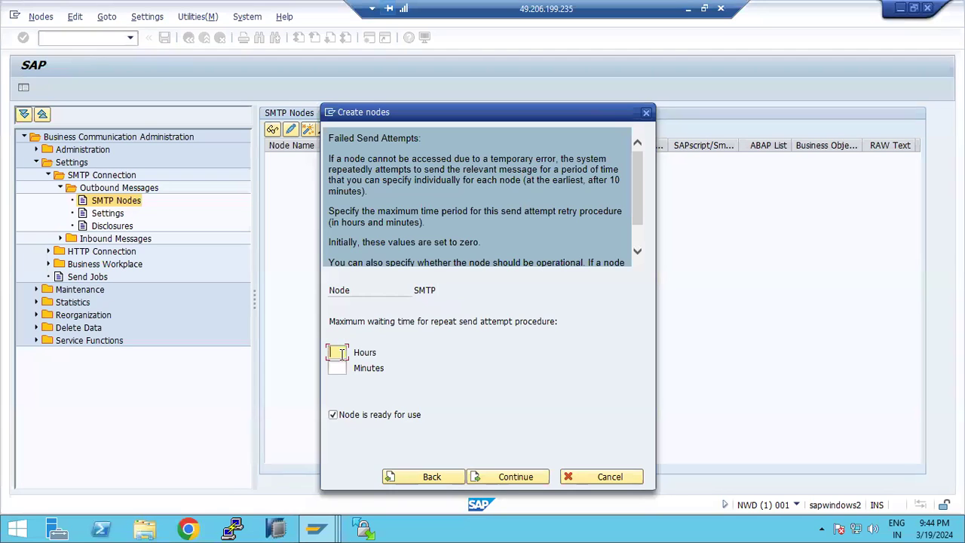
left_click(339, 368)
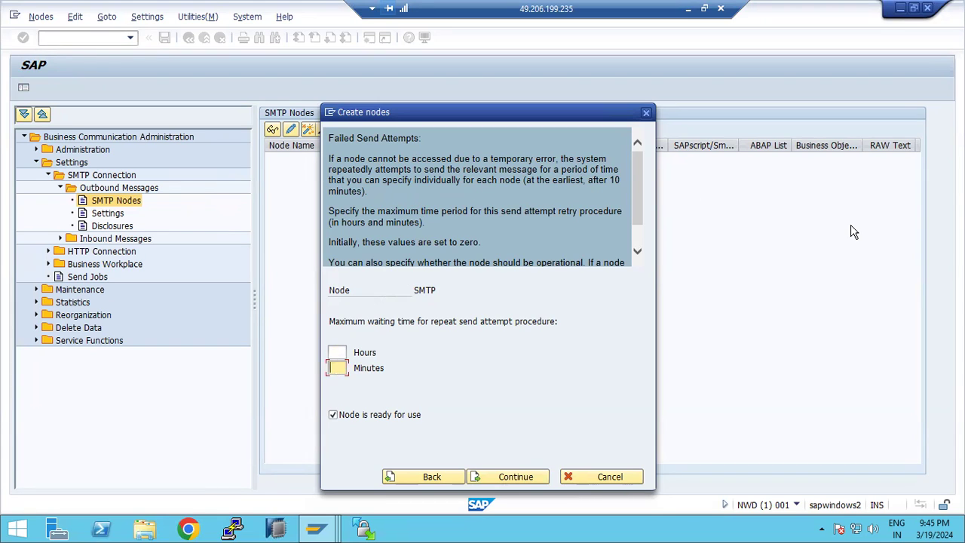
type("5")
left_click(396, 321)
scroll(454, 176, "down", 1)
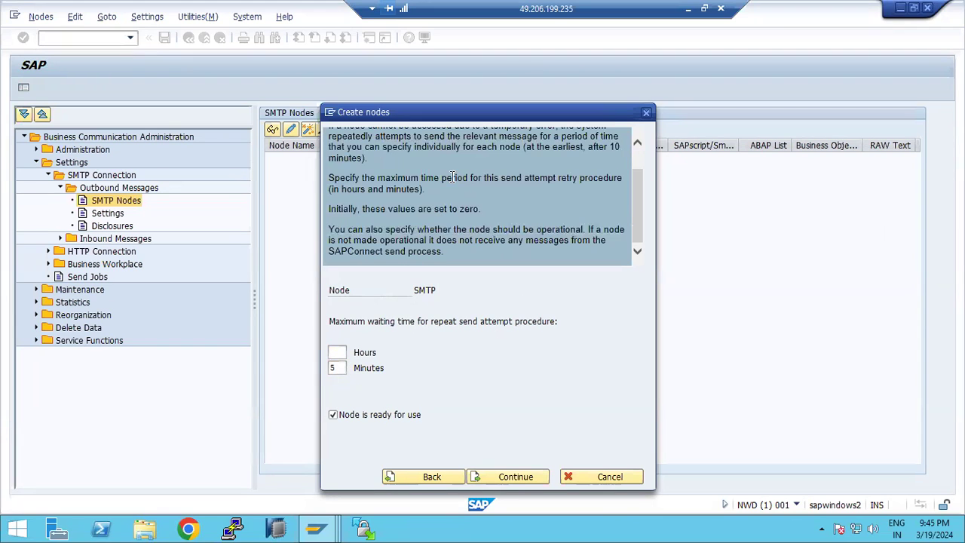
scroll(453, 176, "up", 1)
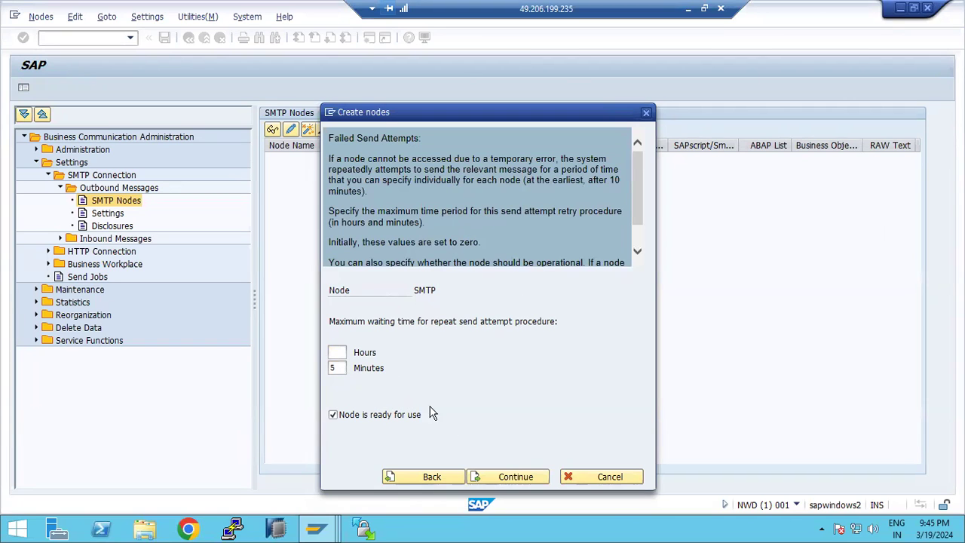
left_click(499, 475)
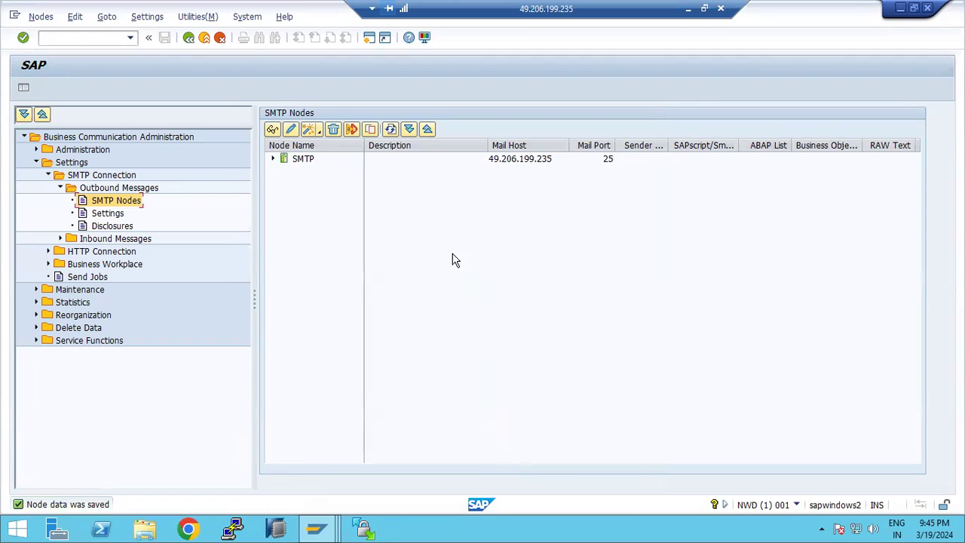
- Inspect the new SMTP node's settings without changes, then minimize the SAP session to show the Paint notes
left_click(312, 165)
left_click(520, 163)
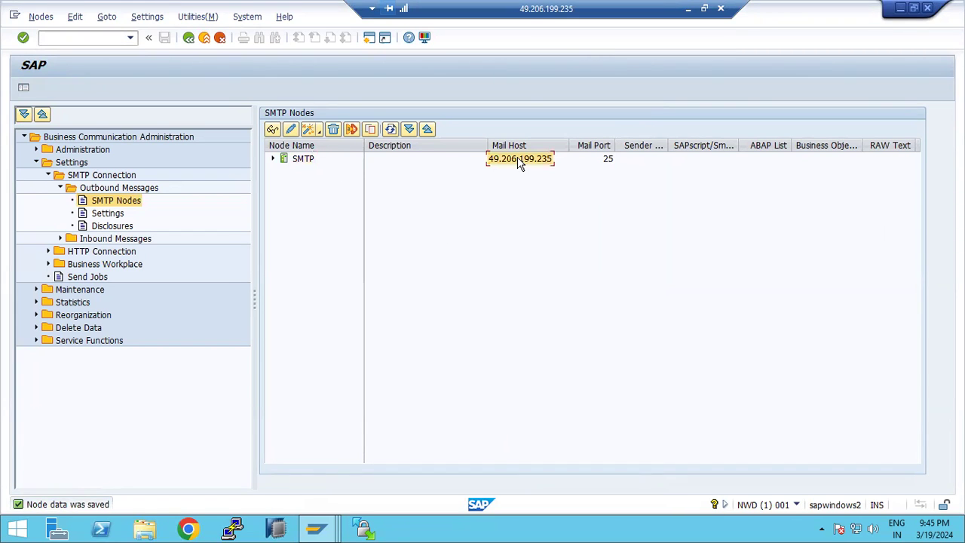
left_click(274, 159)
double_click(309, 159)
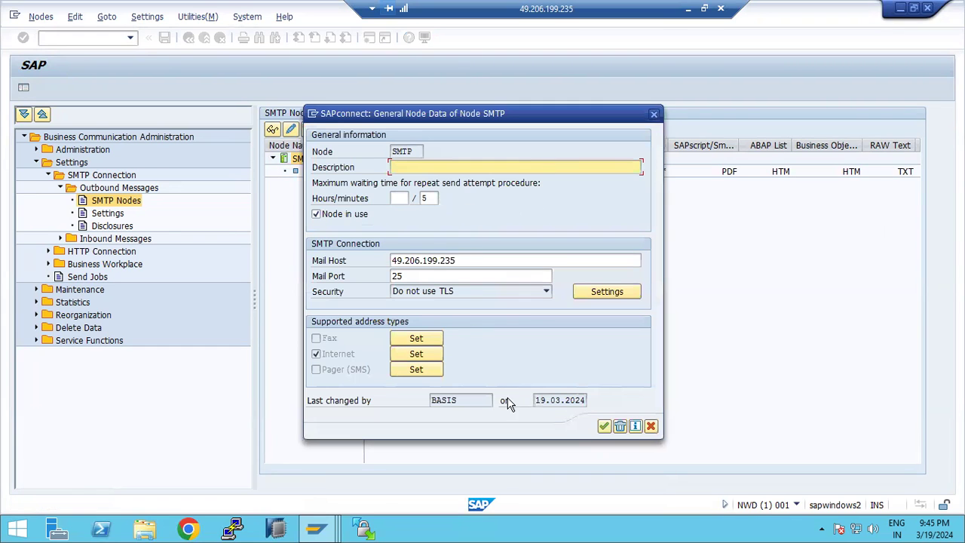
left_click(651, 427)
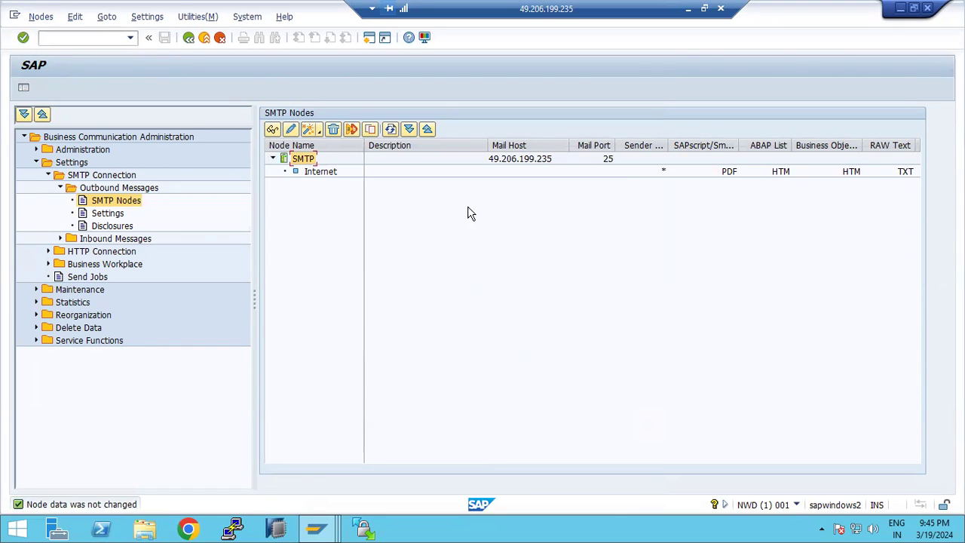
left_click(687, 8)
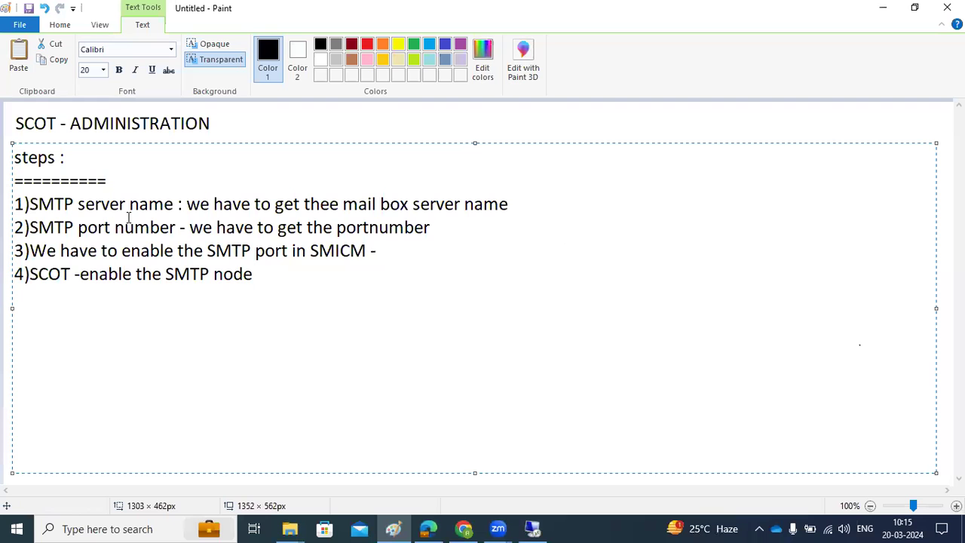
- Highlight the server name and the SCOT step, add a '5)' line below step 4, and return to SAP
left_click_drag(101, 202, 388, 254)
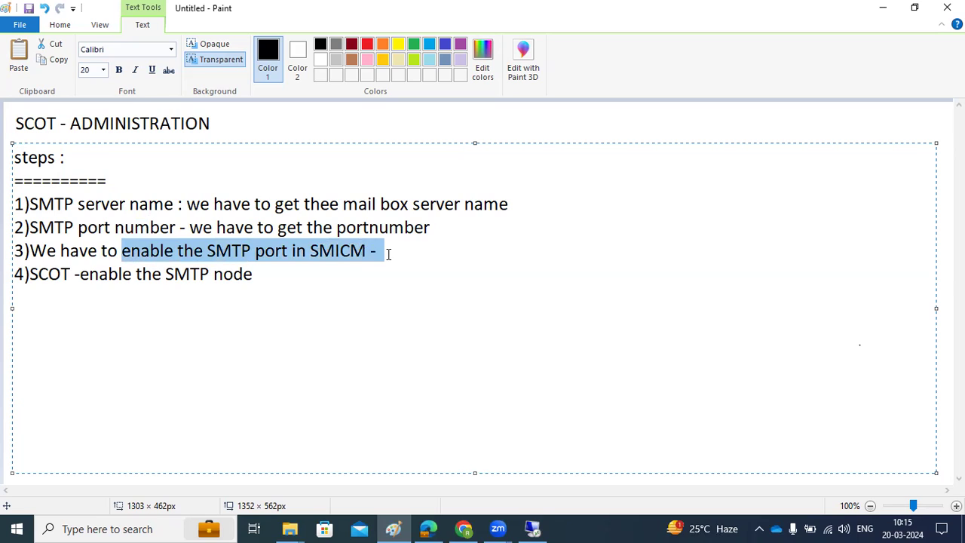
left_click_drag(91, 274, 225, 278)
left_click(288, 274)
key("Return")
type("5)")
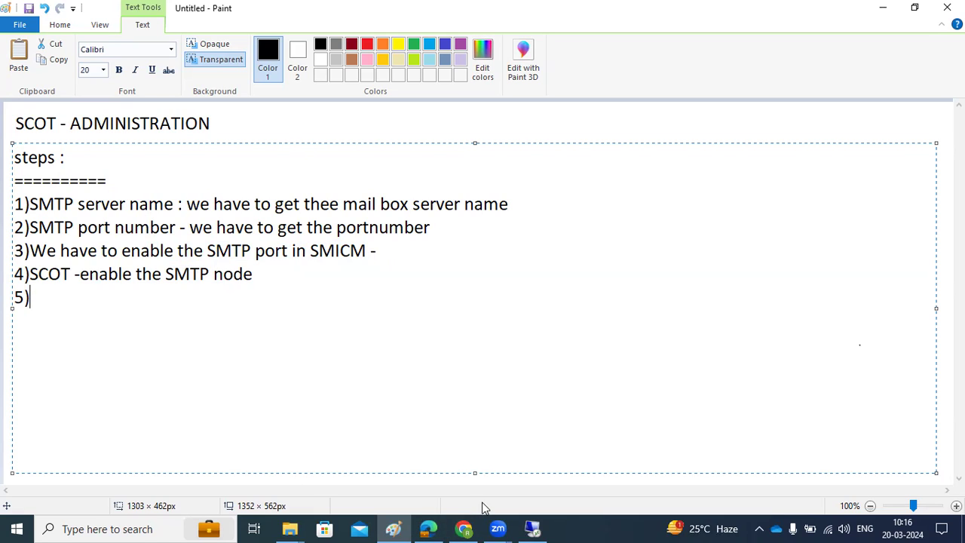
left_click(532, 526)
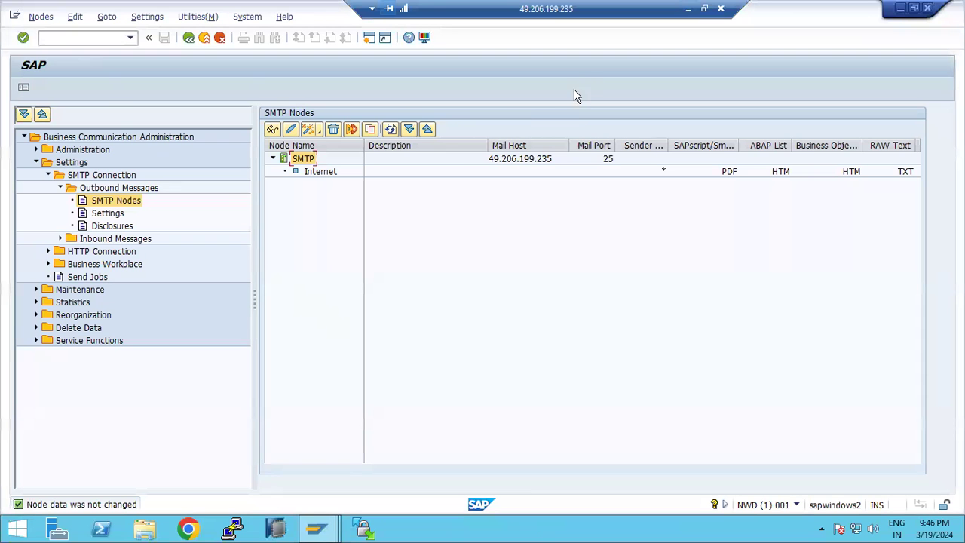
- In a new session, open user BASIS in change mode through SU01
left_click(370, 38)
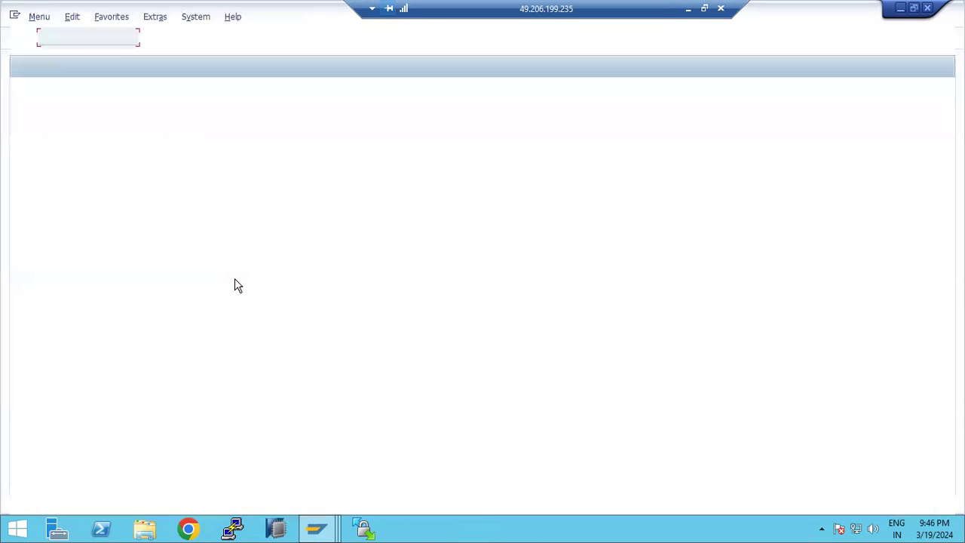
type("basis")
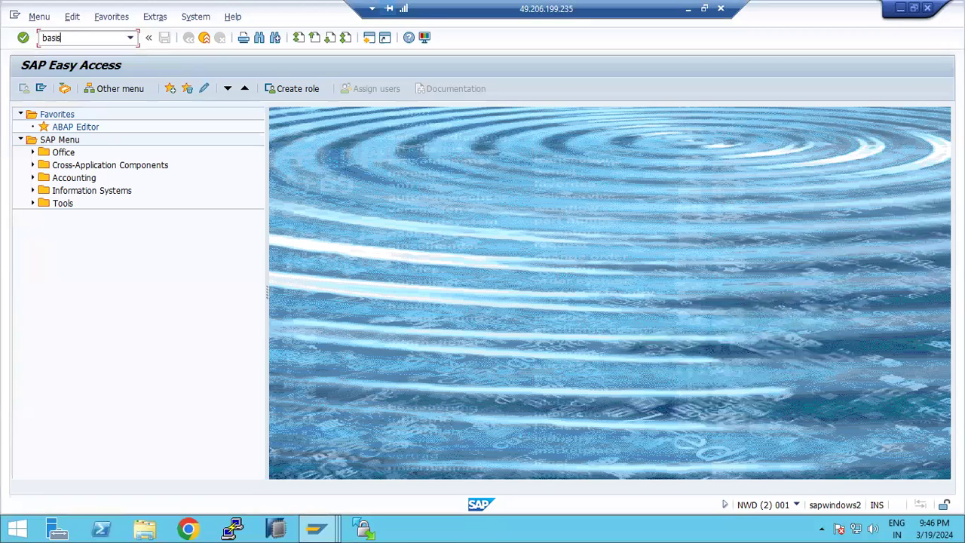
key("ctrl+a")
type("su01")
key("Return")
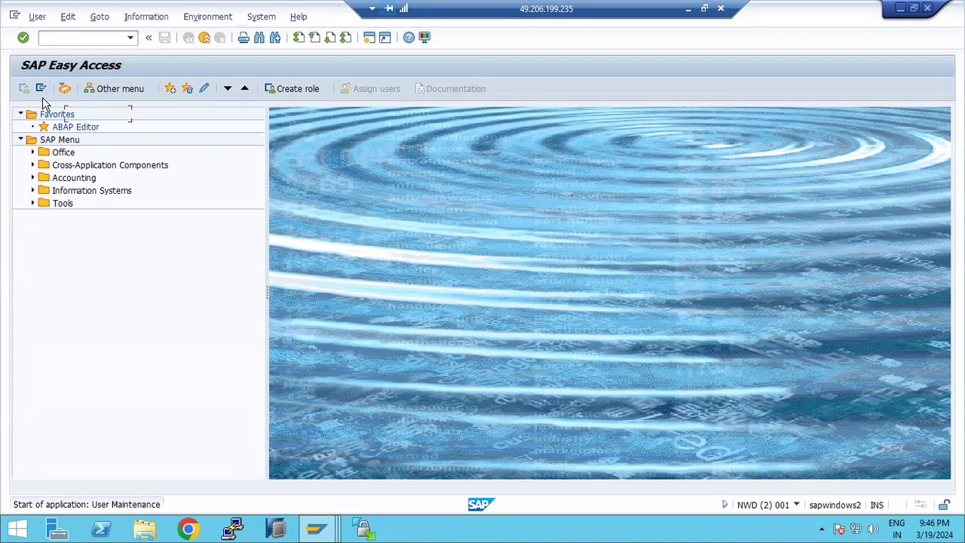
type("basis")
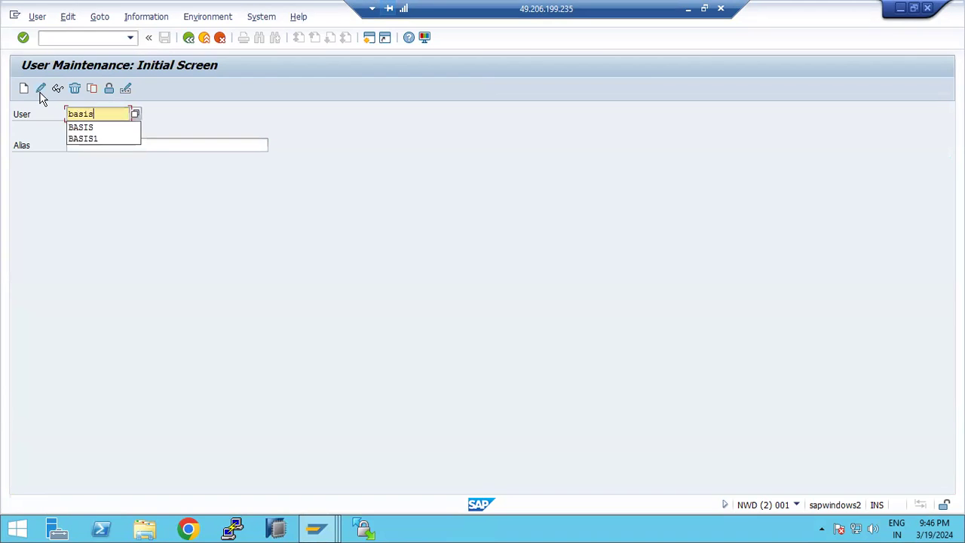
left_click(40, 89)
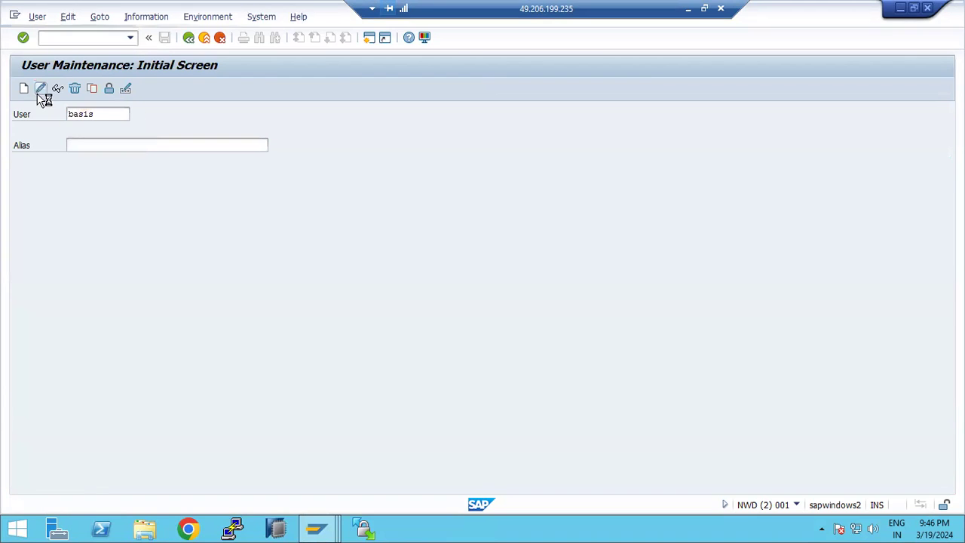
- Enter the user's e-mail address, set the communication method to E-Mail, save, and return to Paint
scroll(126, 435, "down", 2)
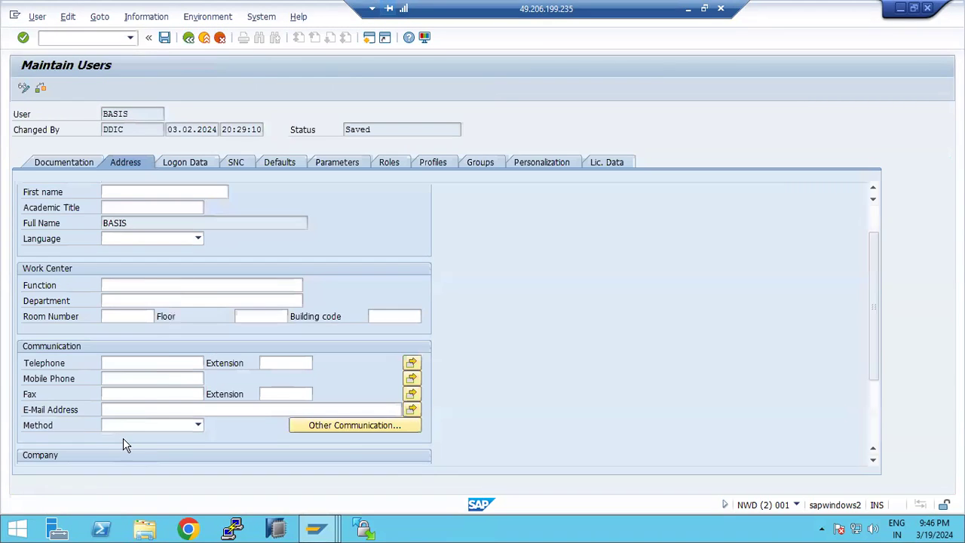
left_click(119, 407)
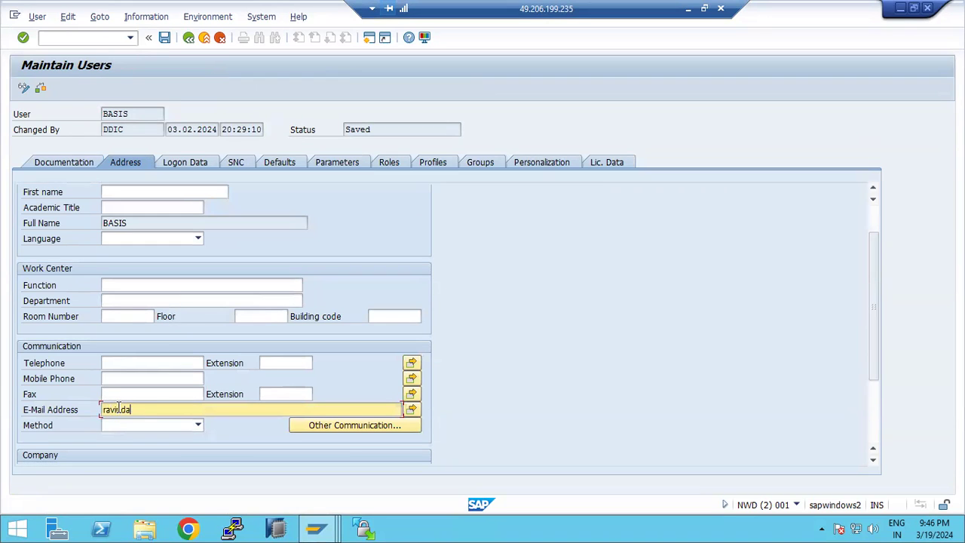
left_click(198, 426)
left_click(113, 439)
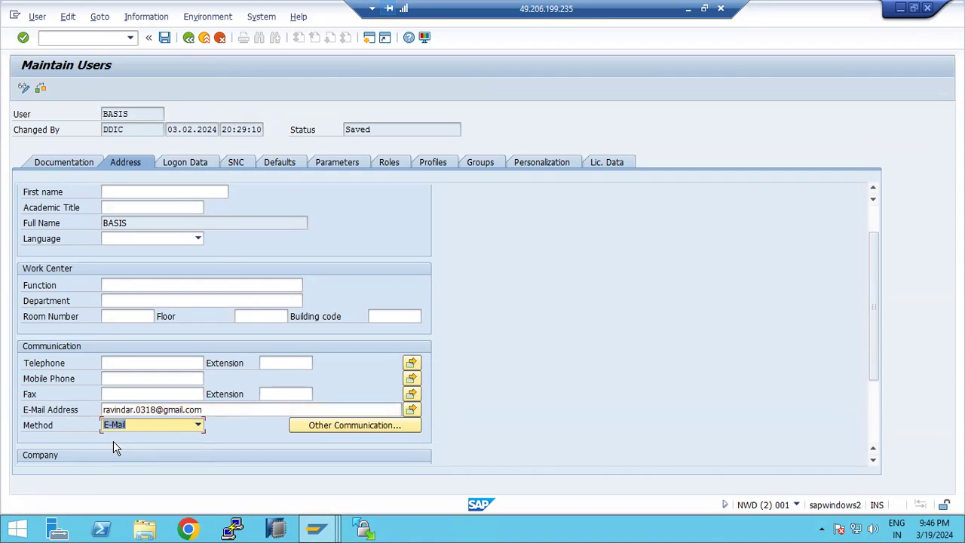
scroll(113, 448, "up", 3)
key("ctrl+s")
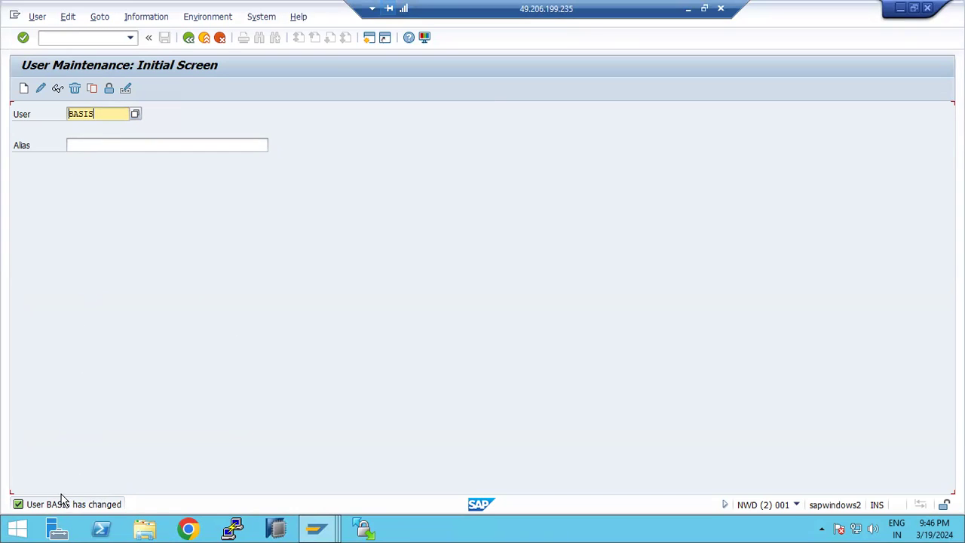
left_click(687, 8)
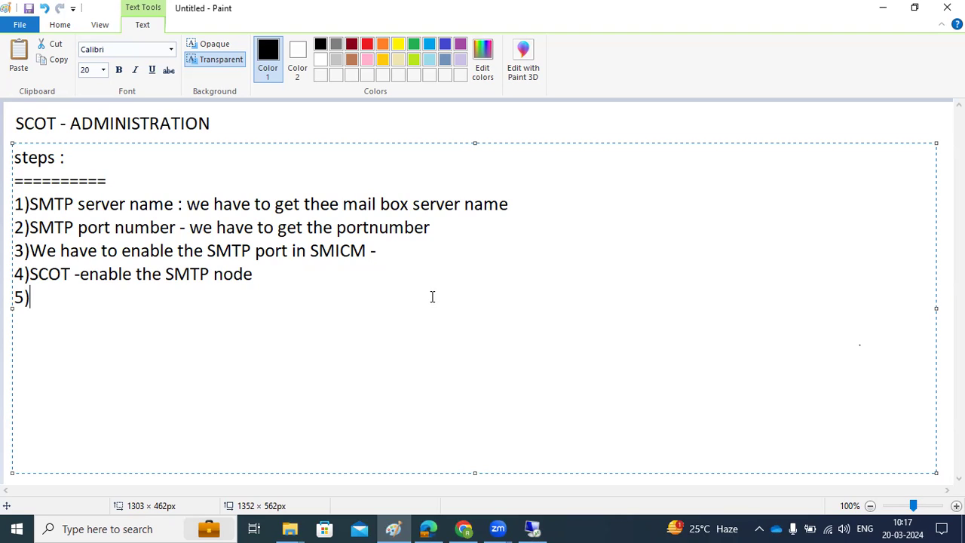
- Type 'in SICF - SAPCONNECT service activation' after '5)' in the notes
type("in SICF - SAPCONNECT service activation")
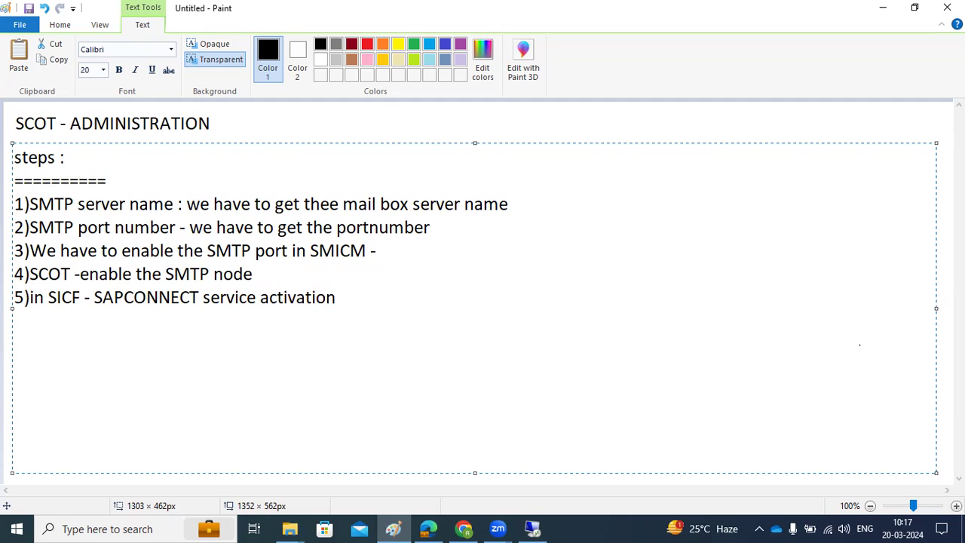
- Open SICF with /nsicf, search the services, and activate the SAPconnect SMTP host
left_click(532, 529)
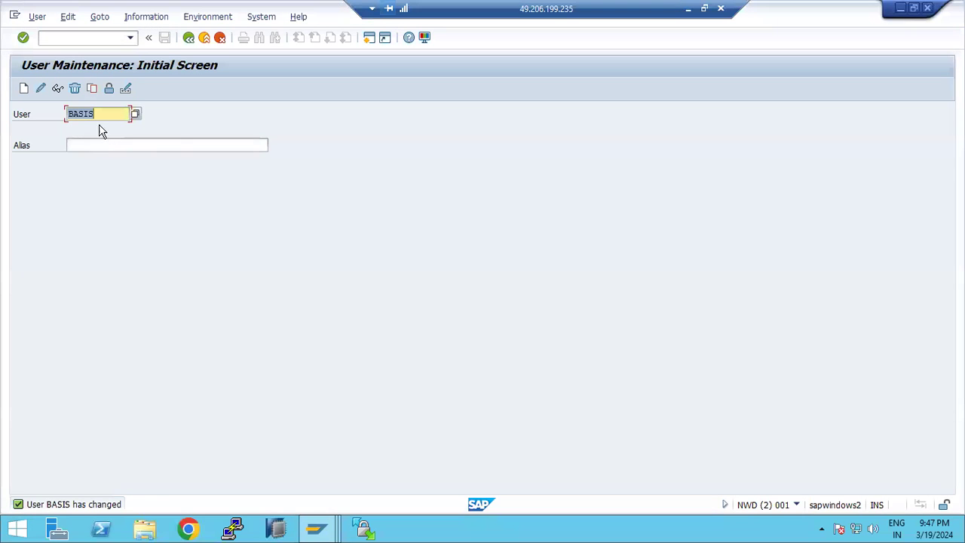
left_click(69, 38)
type("/nsicf")
key("Return")
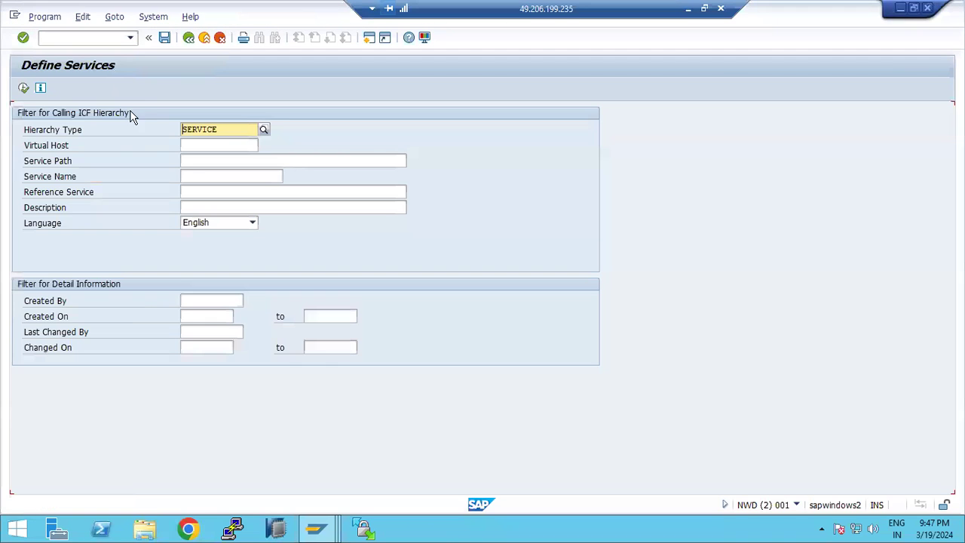
left_click(24, 89)
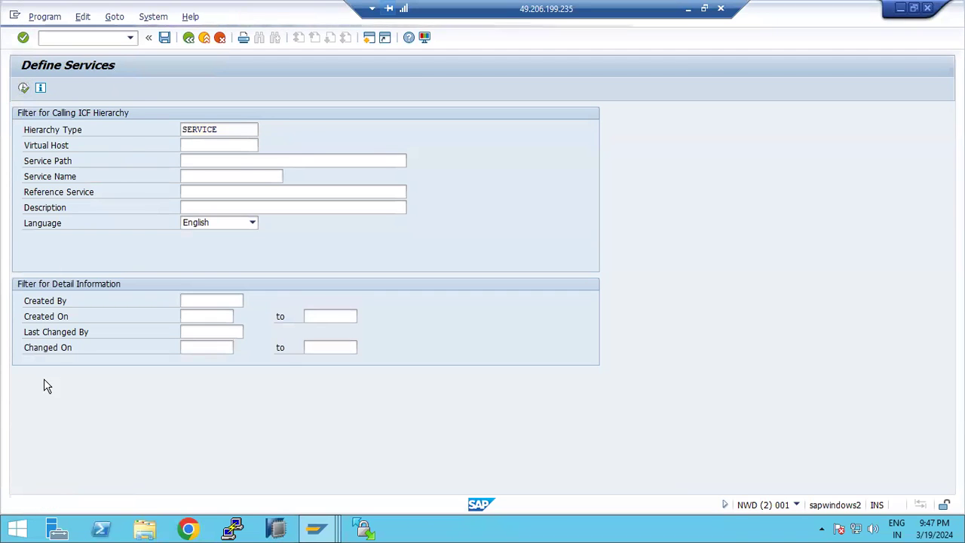
left_click(48, 268)
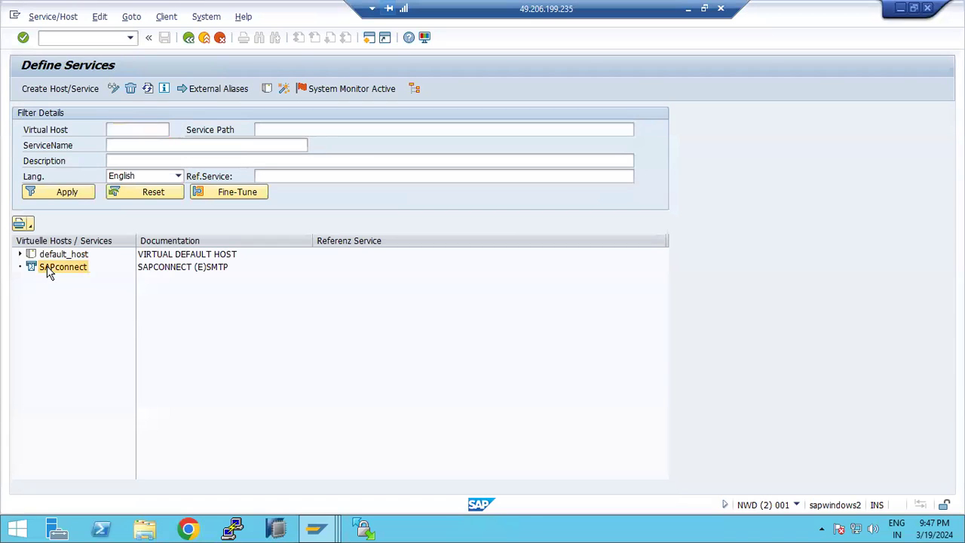
right_click(49, 270)
left_click(72, 326)
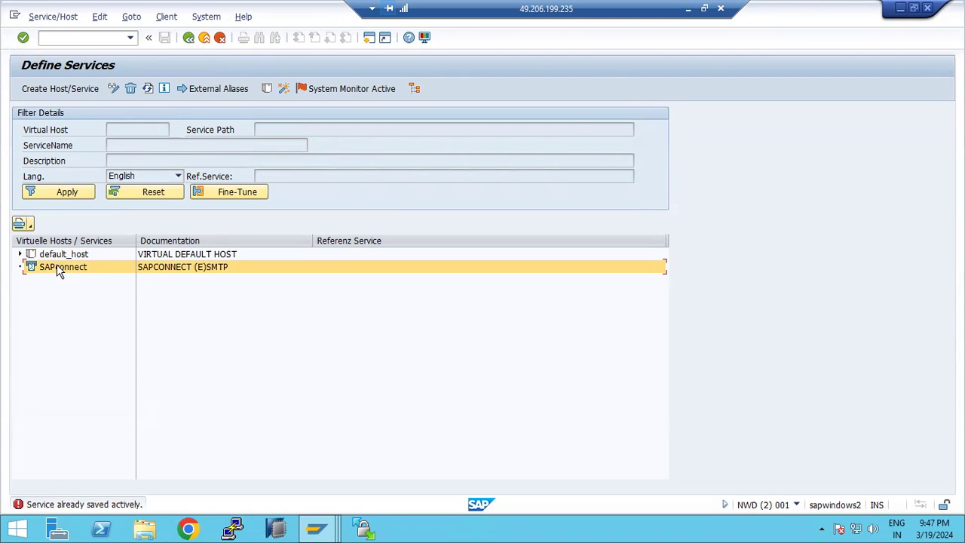
- Add a '6)' line to the Paint notes and switch back to SAP
left_click(685, 13)
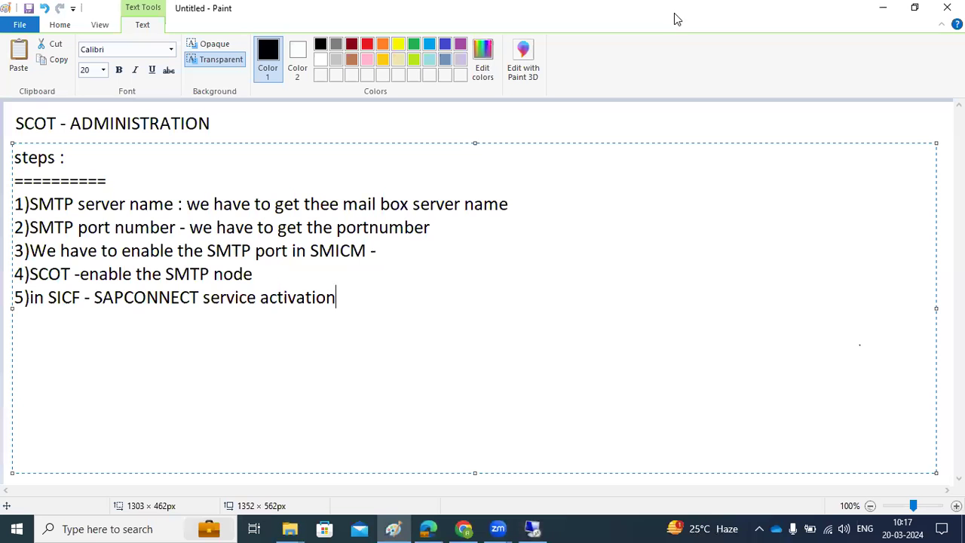
type("6)")
left_click(532, 529)
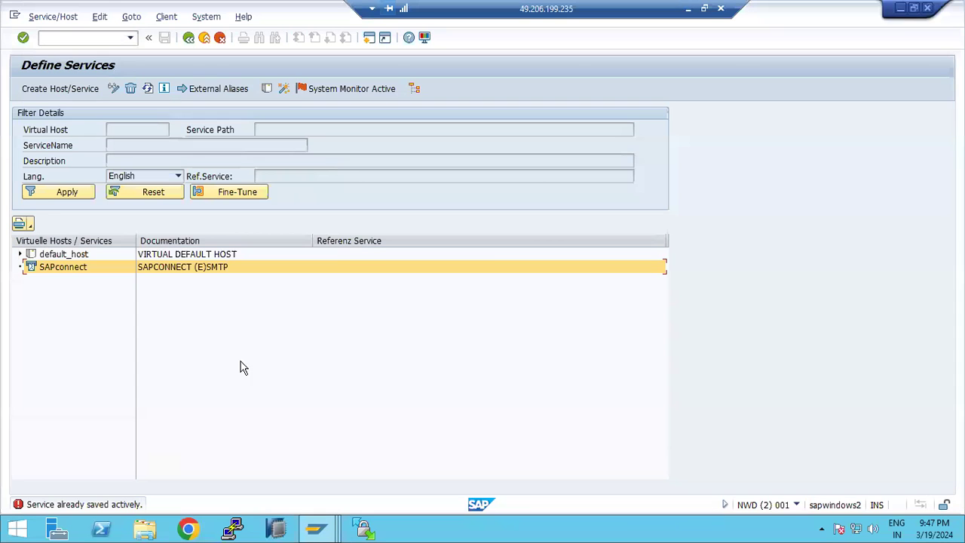
double_click(55, 265)
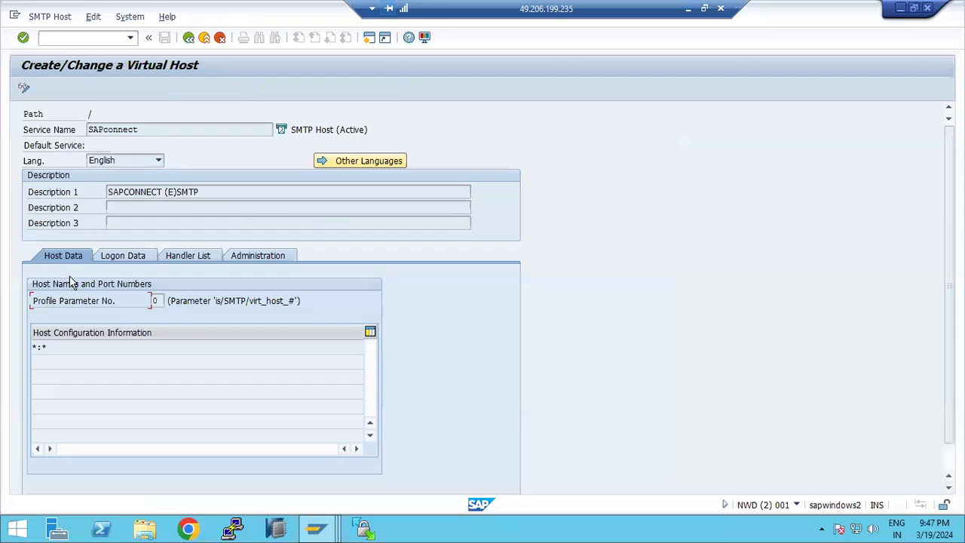
left_click_drag(46, 346, 31, 348)
left_click_drag(214, 300, 257, 301)
left_click(134, 251)
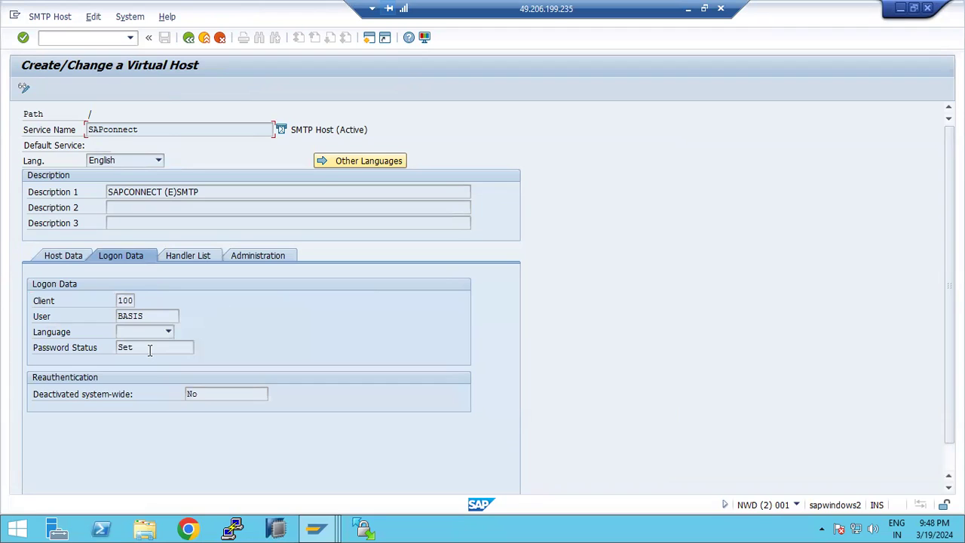
left_click_drag(150, 349, 110, 351)
key("F3")
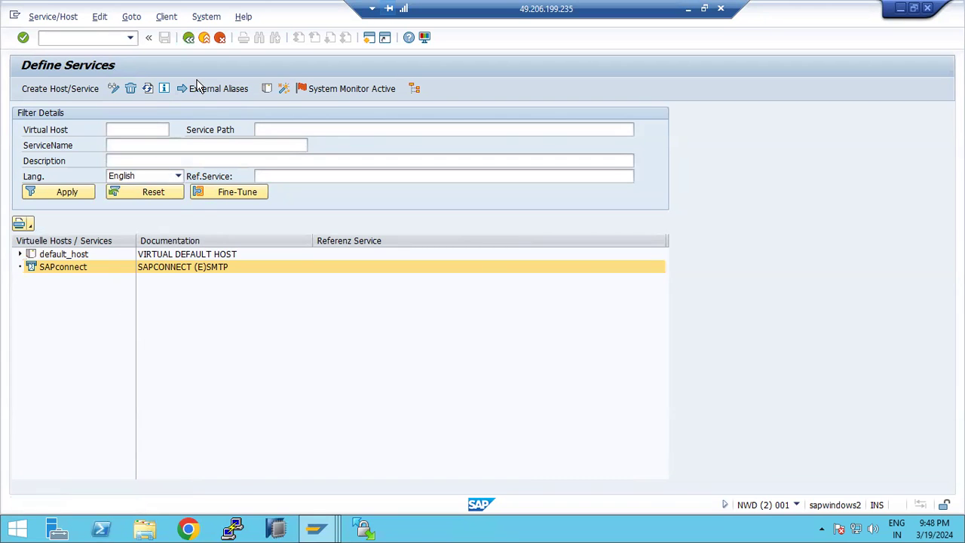
- Leave SICF, then run /nsbwp in the SMTP Nodes session to open BASIS's Business Workplace
key("F3")
key("F3")
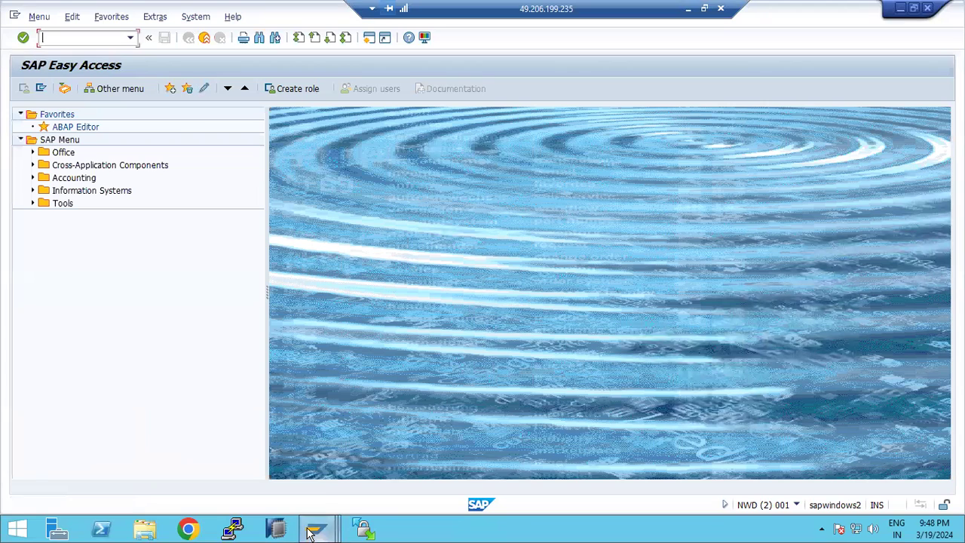
mouse_move(313, 530)
left_click(361, 468)
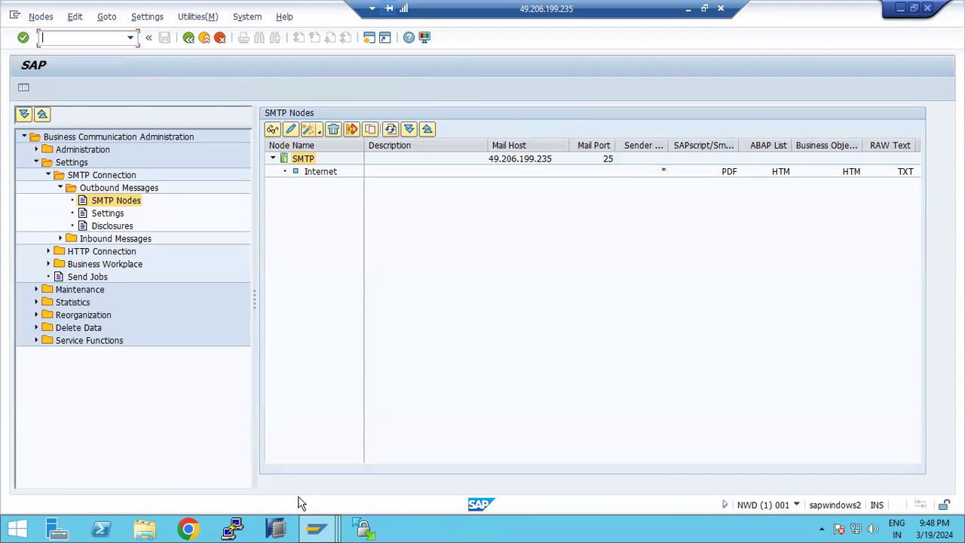
mouse_move(317, 530)
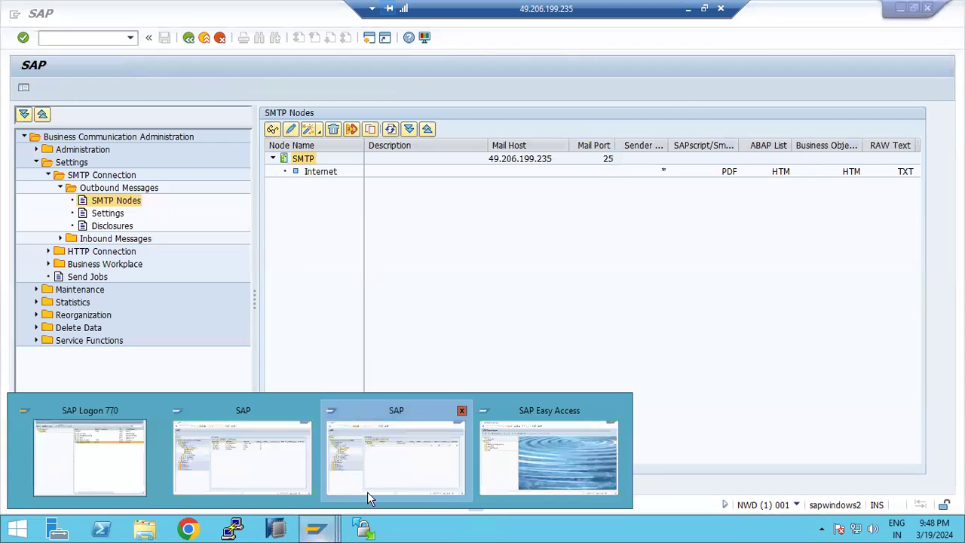
left_click(520, 460)
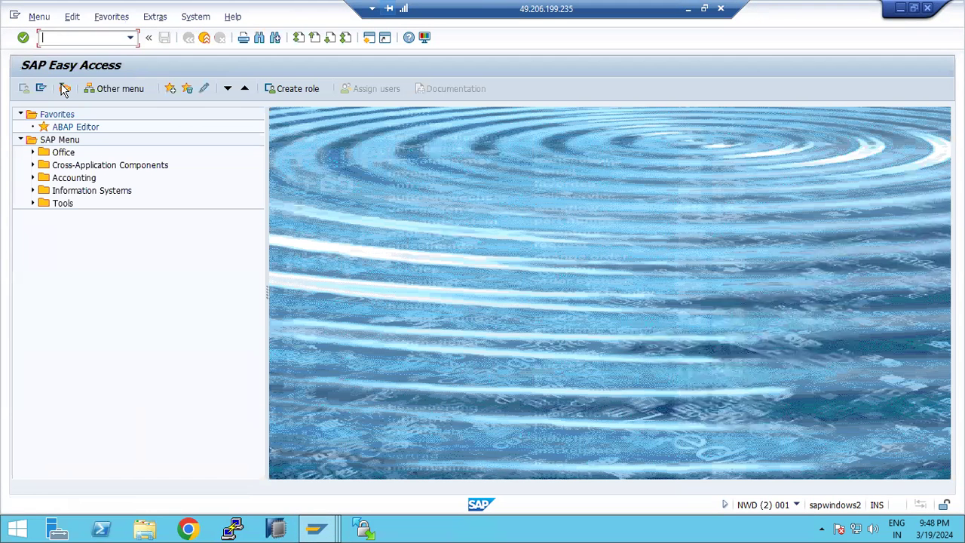
type("so01")
key("Return")
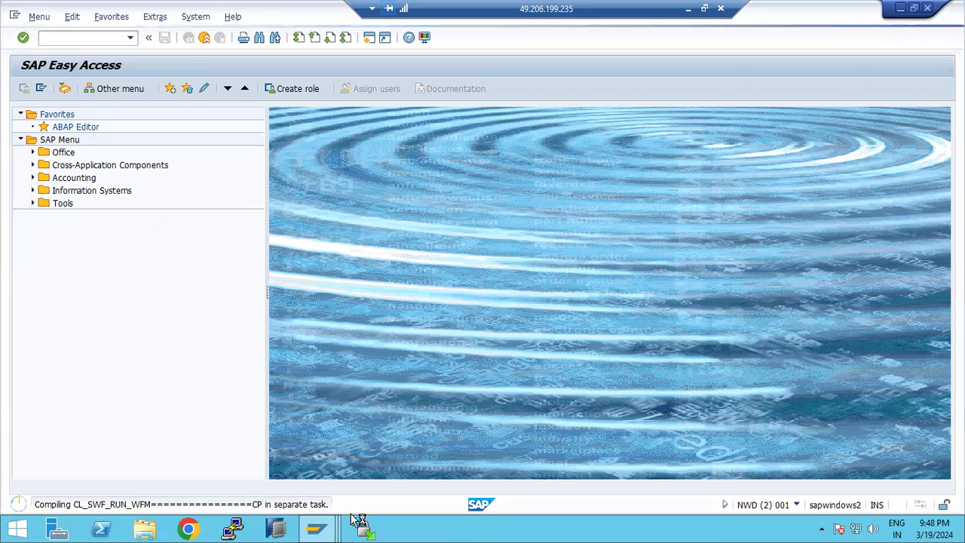
mouse_move(316, 529)
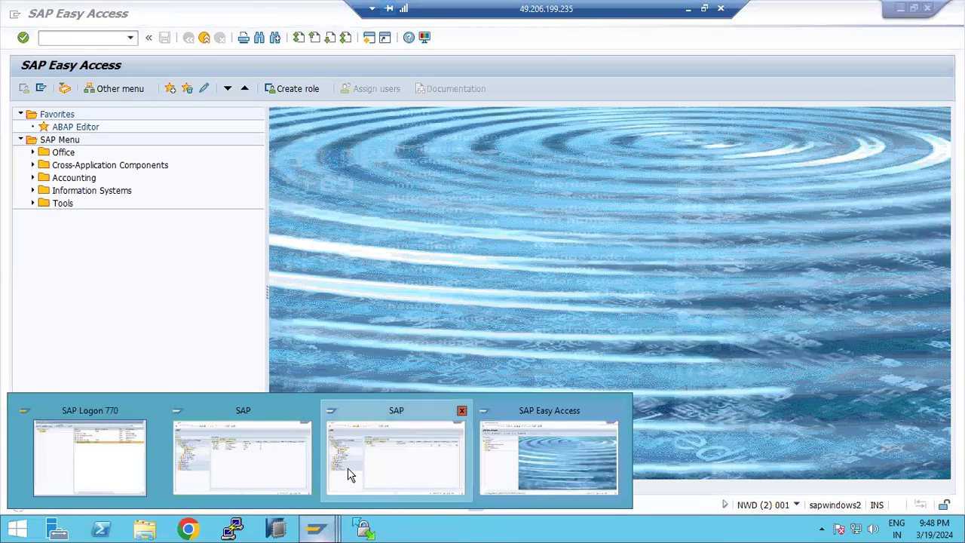
left_click(396, 452)
type("/nsbw")
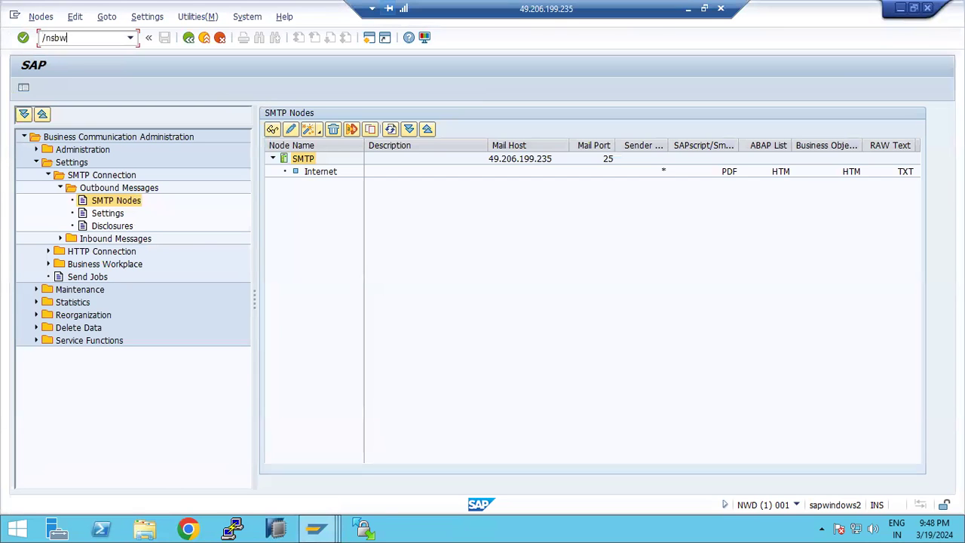
type("p")
key("Return")
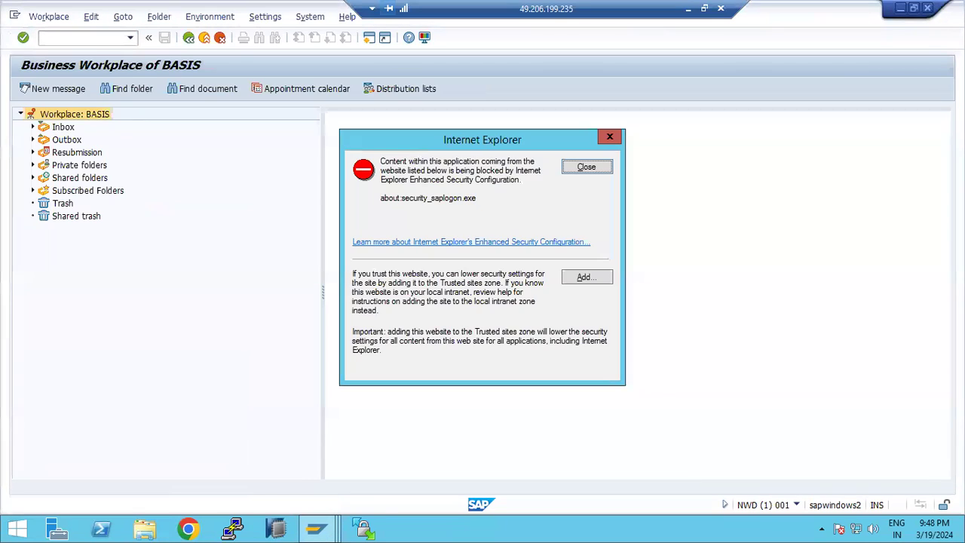
- Dismiss the browser warning, switch to the Business Workplace Inbox window, and start a new message
left_click(568, 171)
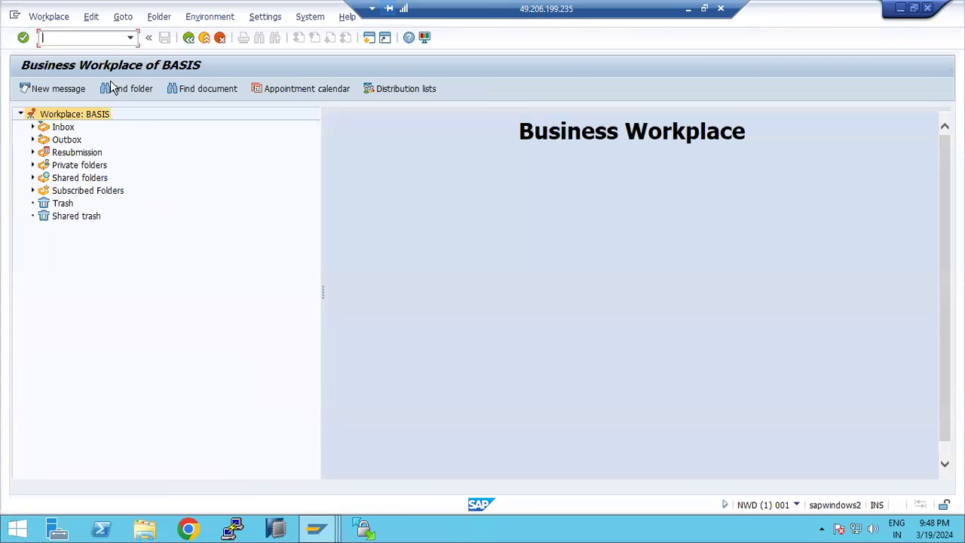
left_click(322, 528)
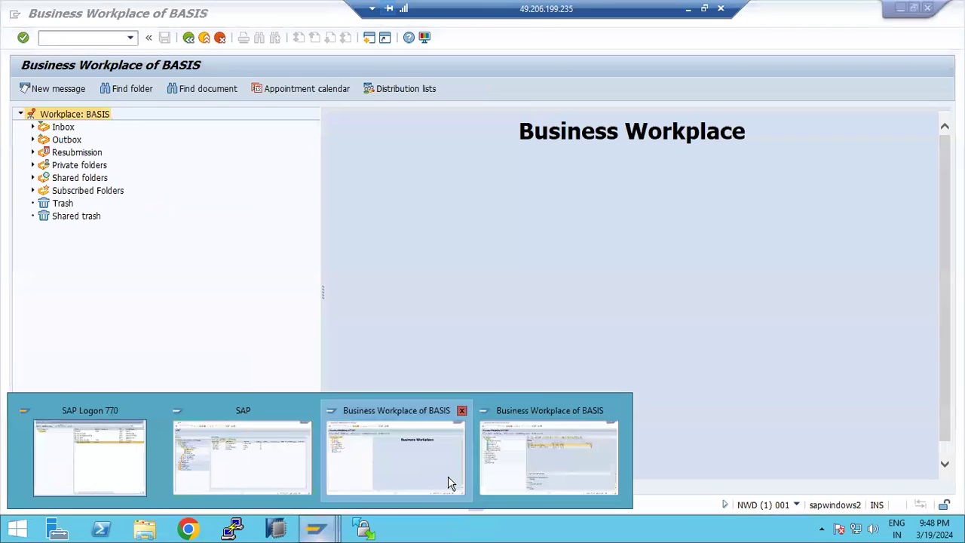
left_click(517, 472)
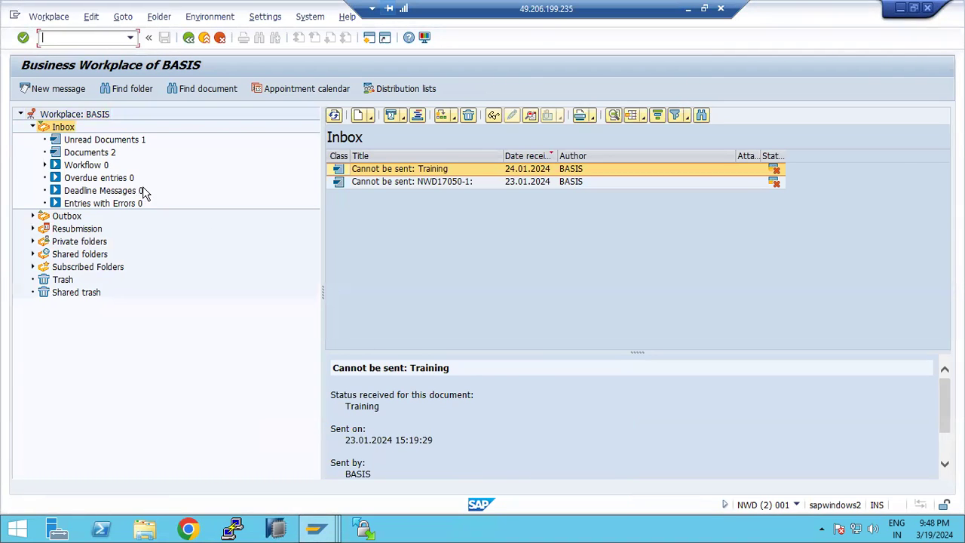
left_click(66, 92)
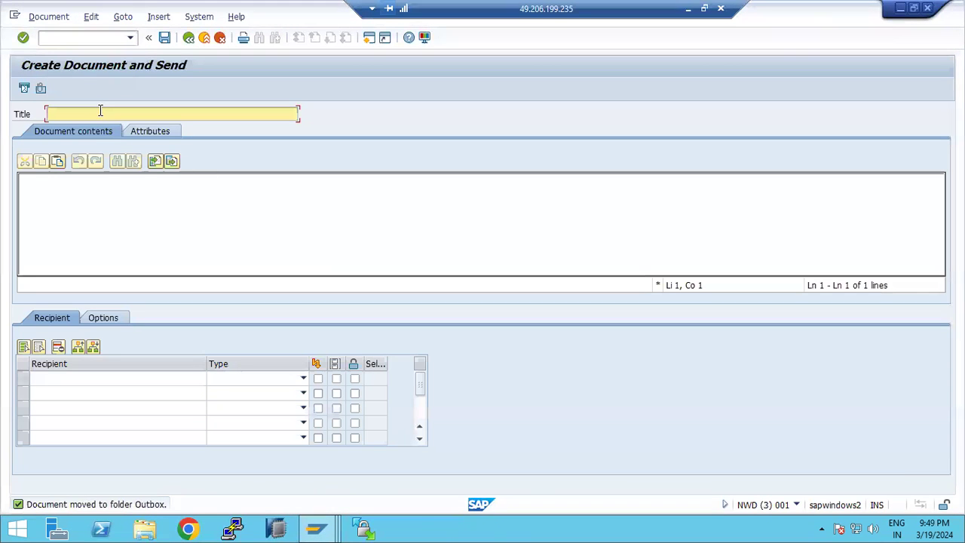
- Title the message 'URGENTLY REQUIRED STOCK' and paste the same text into the body
type("URGENTLY REQUIRED STOCK")
key("ctrl+a")
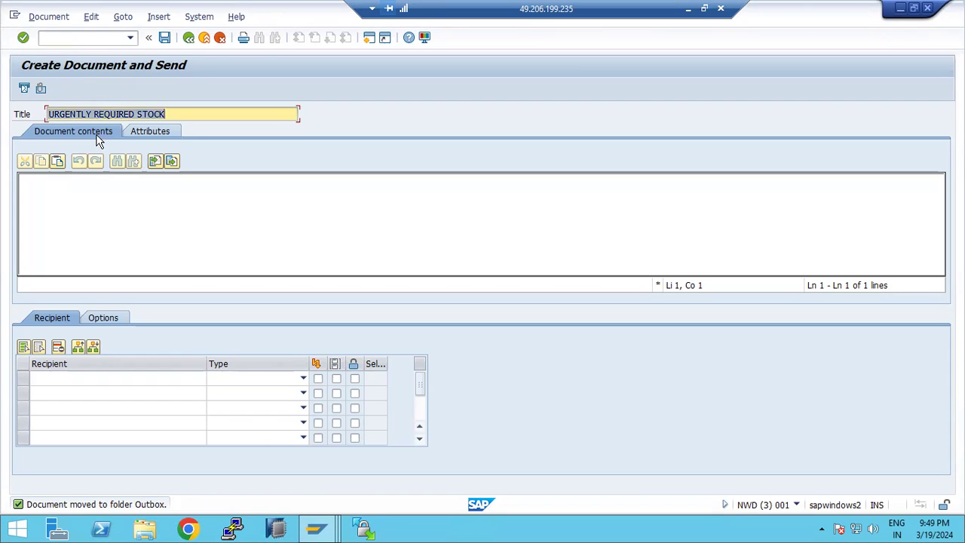
key("ctrl+c")
left_click(65, 183)
key("ctrl+v")
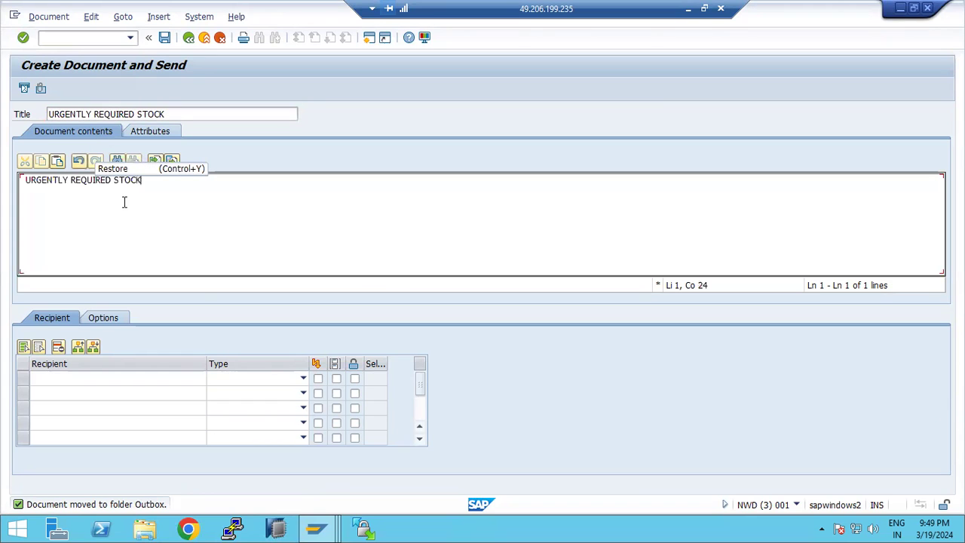
- Add recipient BASIS as an SAP Logon Name and tick its first delivery option
left_click(152, 375)
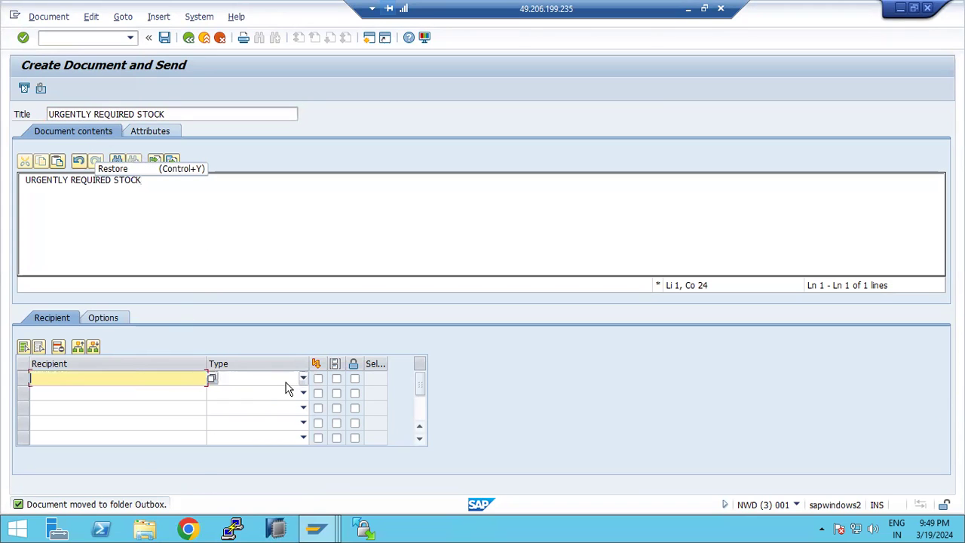
left_click(301, 378)
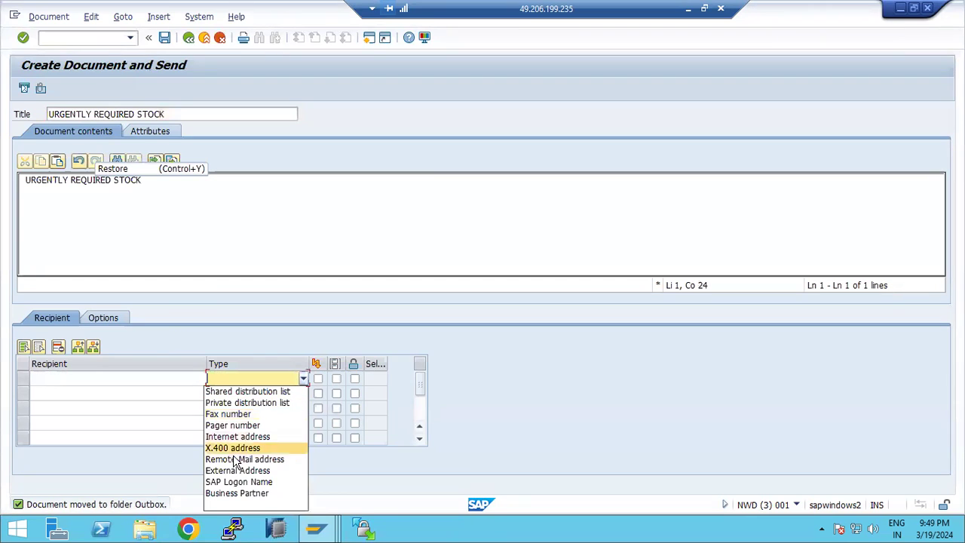
left_click(238, 482)
left_click(131, 382)
type("BASIS")
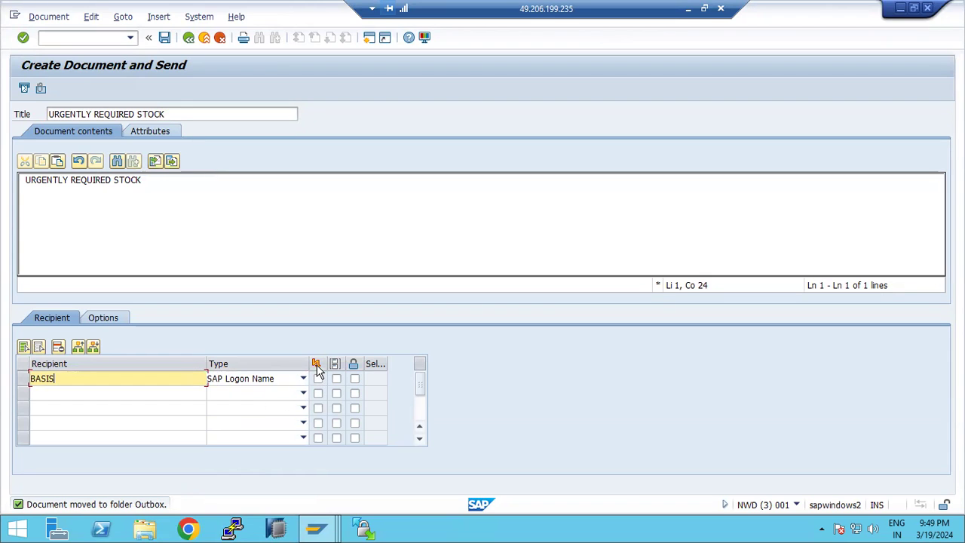
left_click(318, 378)
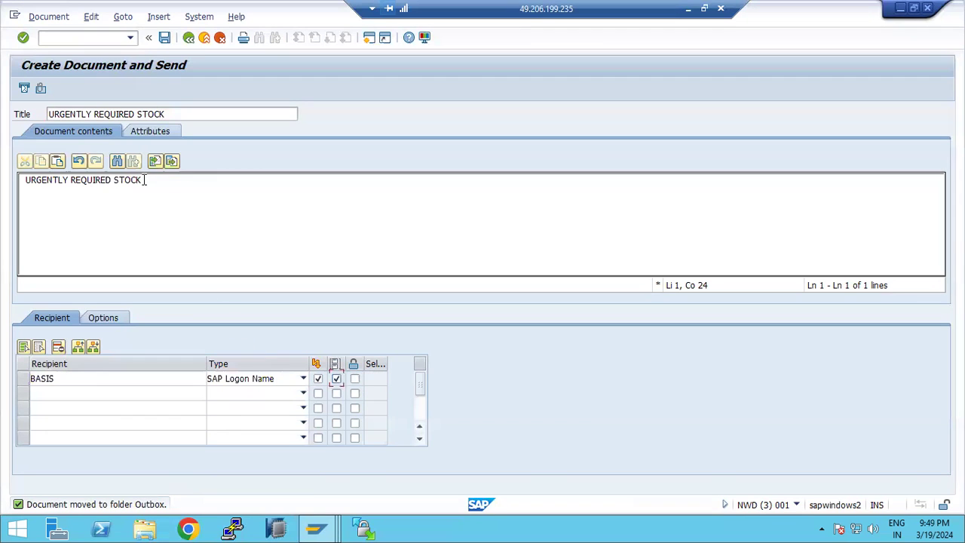
- Attach ECD.txt from the Downloads folder, allowing SAP access, and check the attachment list
left_click(41, 89)
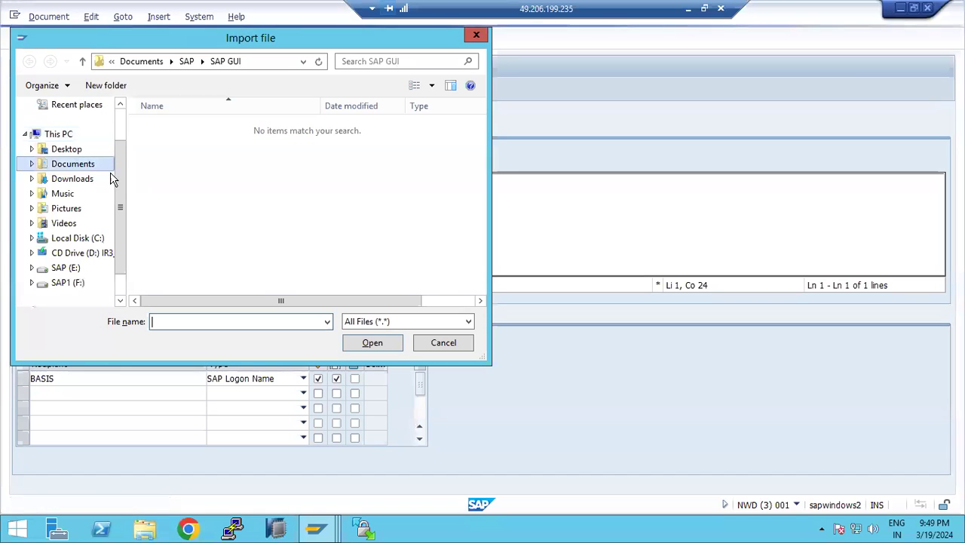
left_click(72, 179)
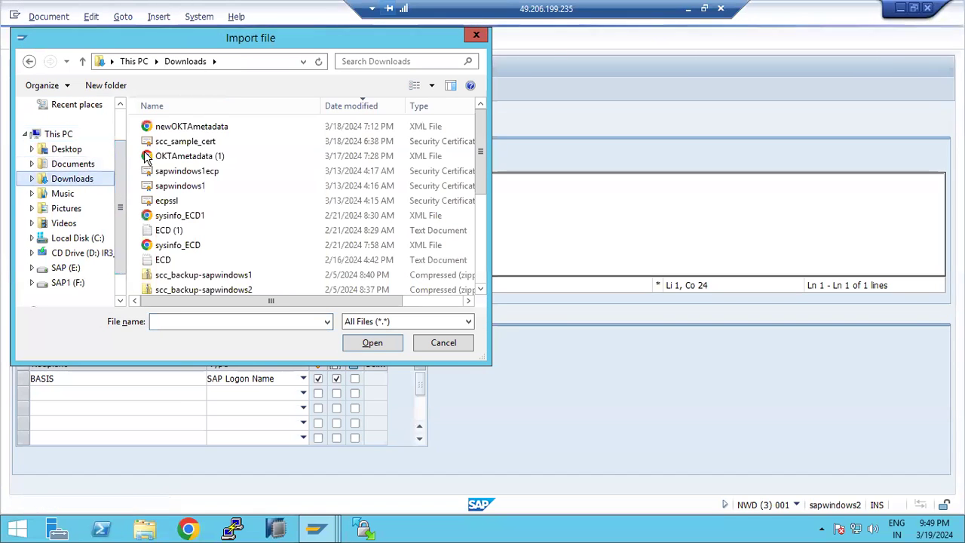
double_click(169, 259)
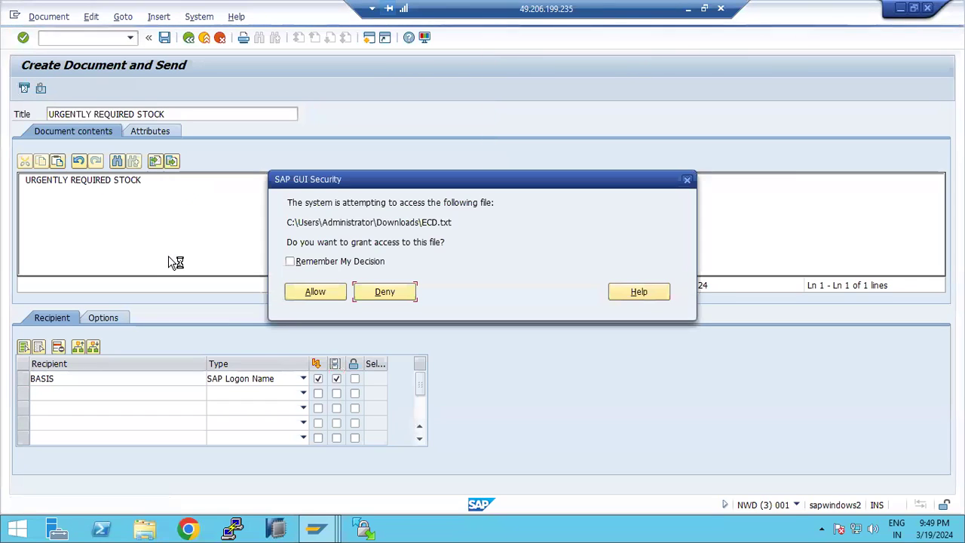
left_click(315, 291)
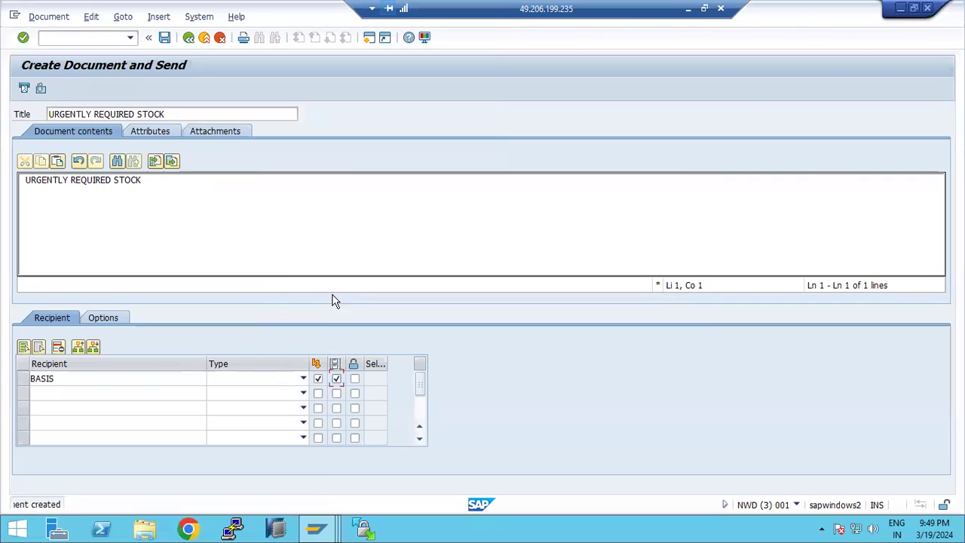
left_click(213, 131)
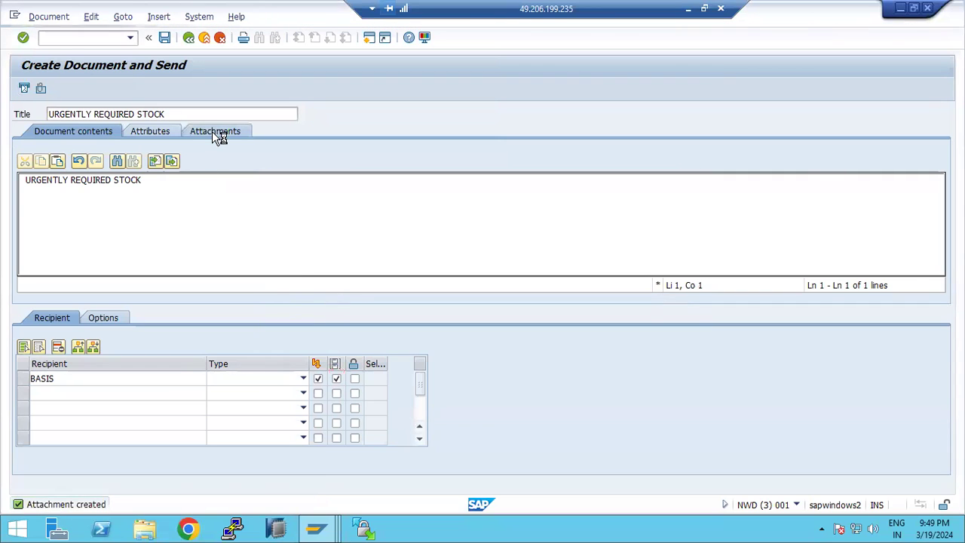
left_click(63, 132)
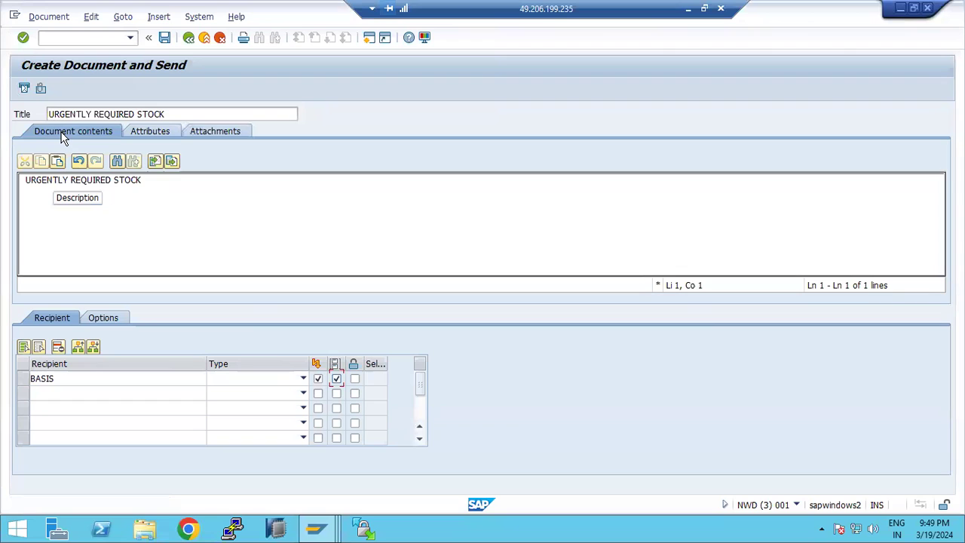
- Send the message and verify it appears in the Outbox documents addressed to BASIS
left_click(24, 89)
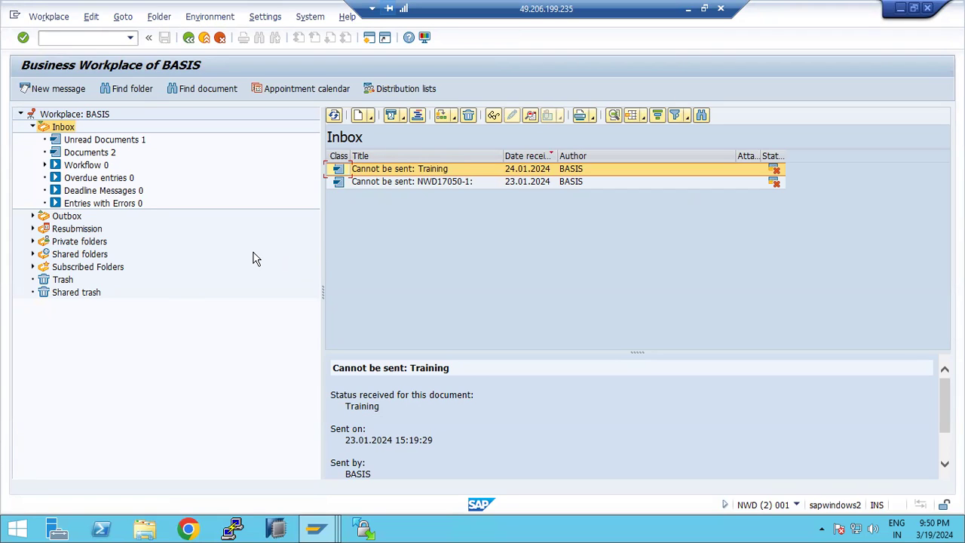
left_click(33, 216)
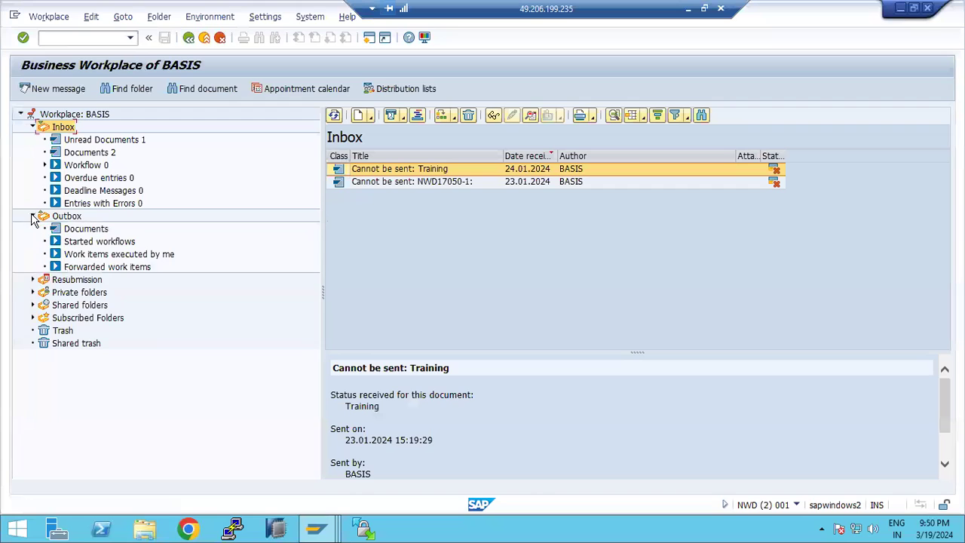
left_click(81, 230)
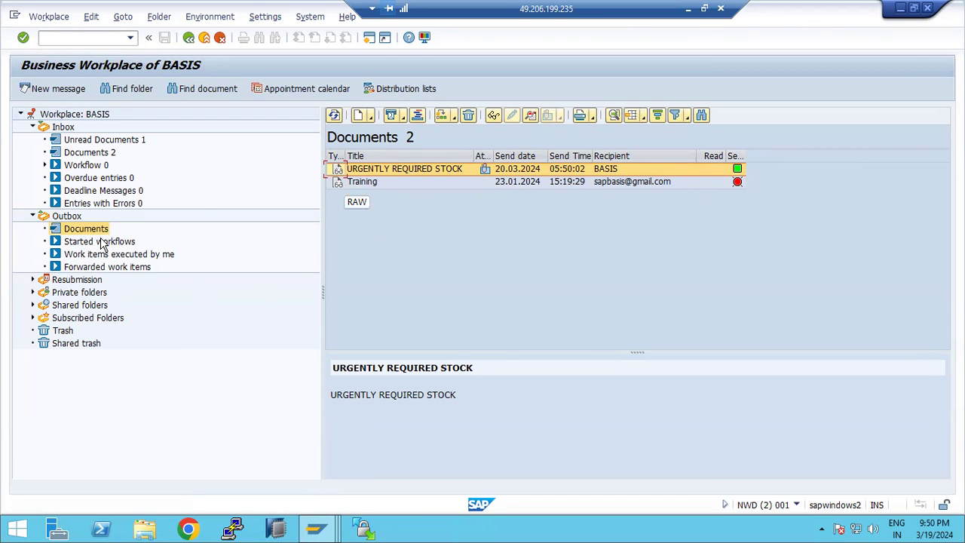
left_click(89, 155)
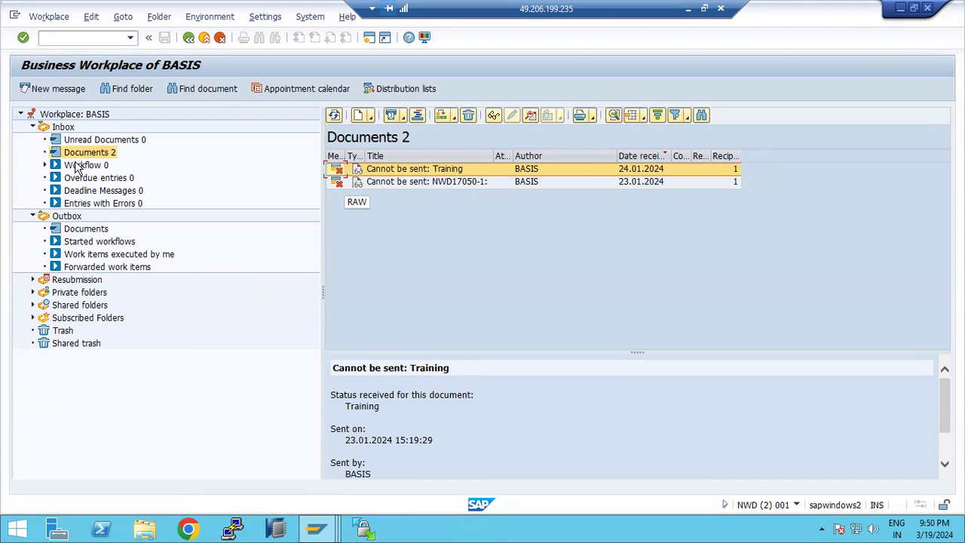
left_click(84, 229)
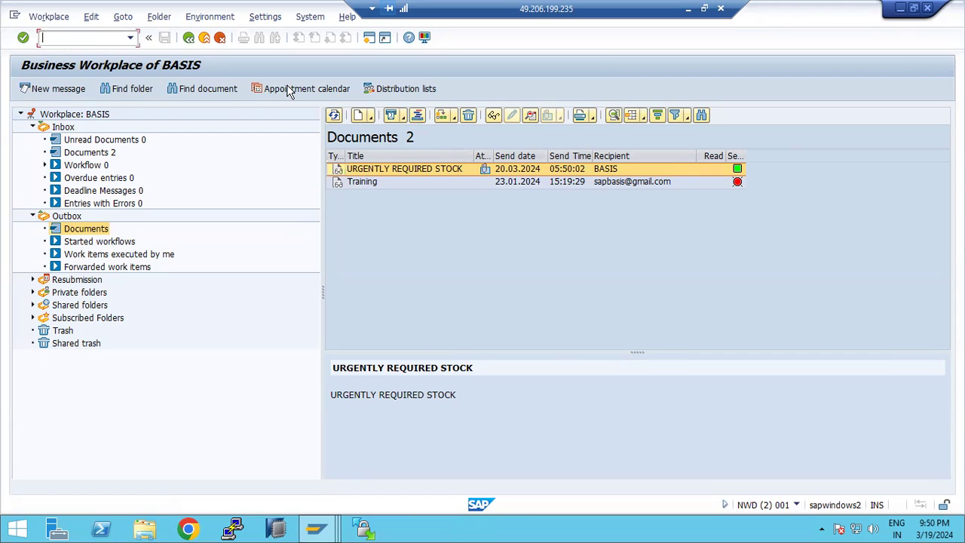
- Open the SAPconnect send requests list and reload it with transmitted requests included
type("/nsost")
key("Return")
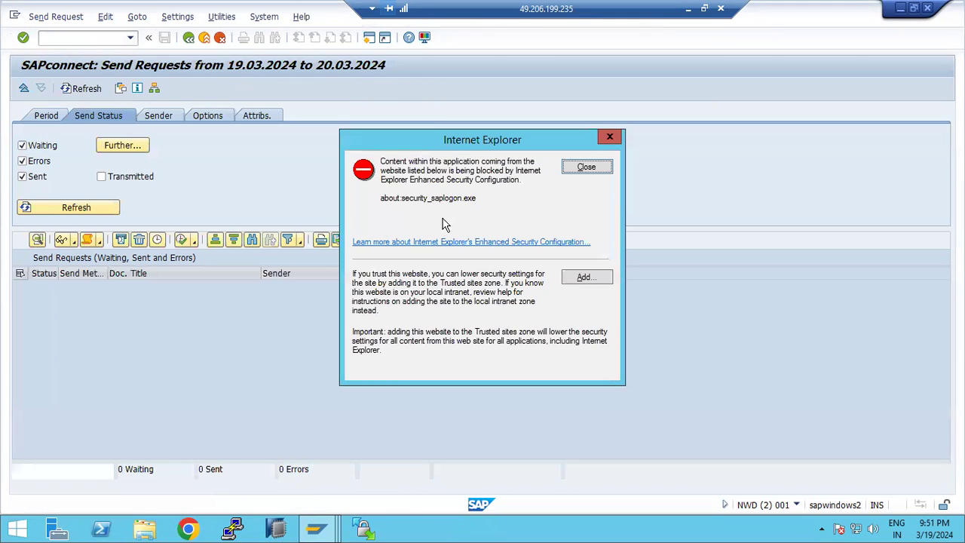
left_click(580, 170)
left_click(149, 181)
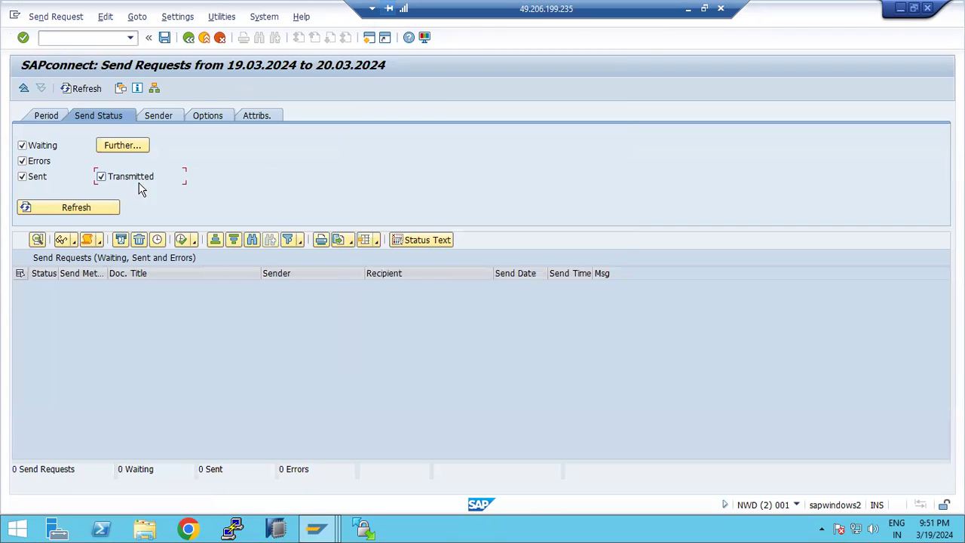
left_click(104, 209)
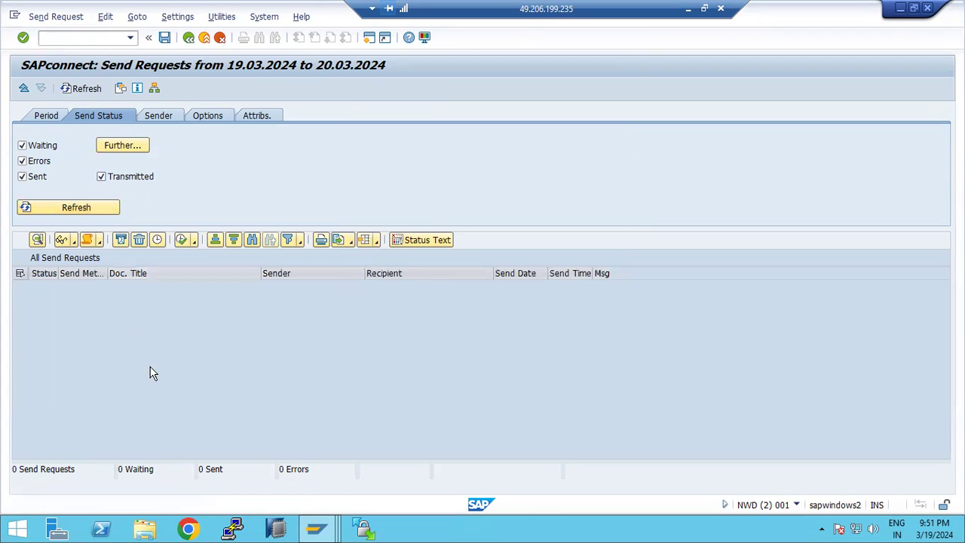
- Reload the send requests by send period and check the zero sent count
left_click(44, 113)
left_click(73, 210)
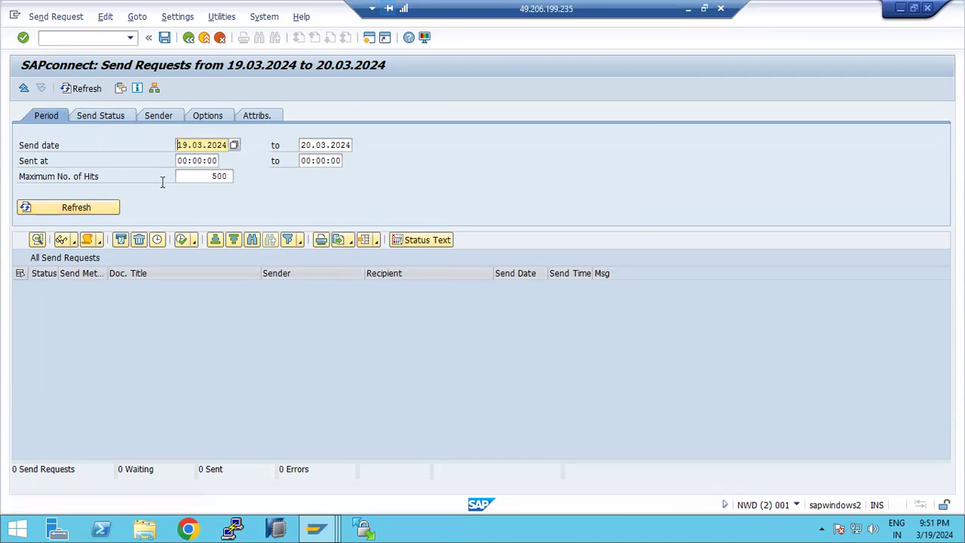
left_click(165, 141)
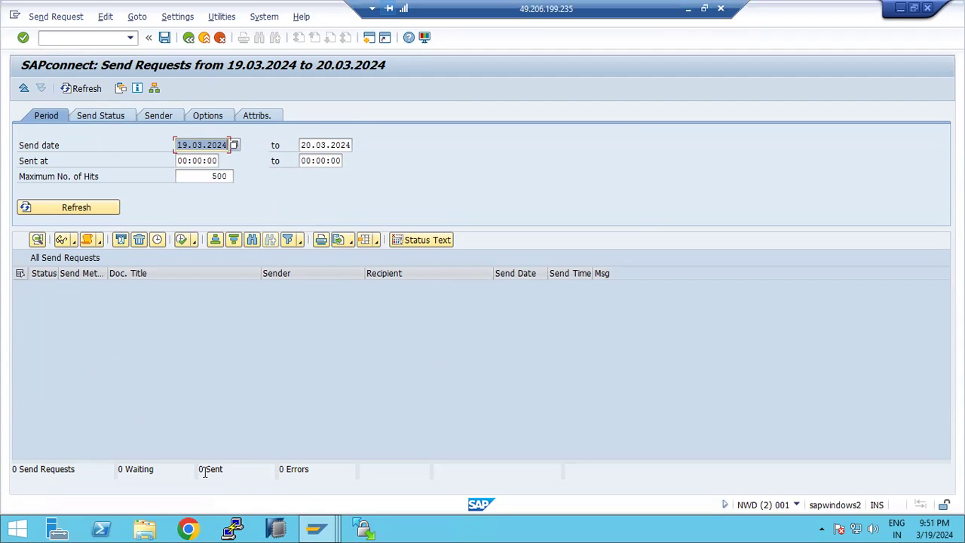
left_click_drag(205, 471, 259, 473)
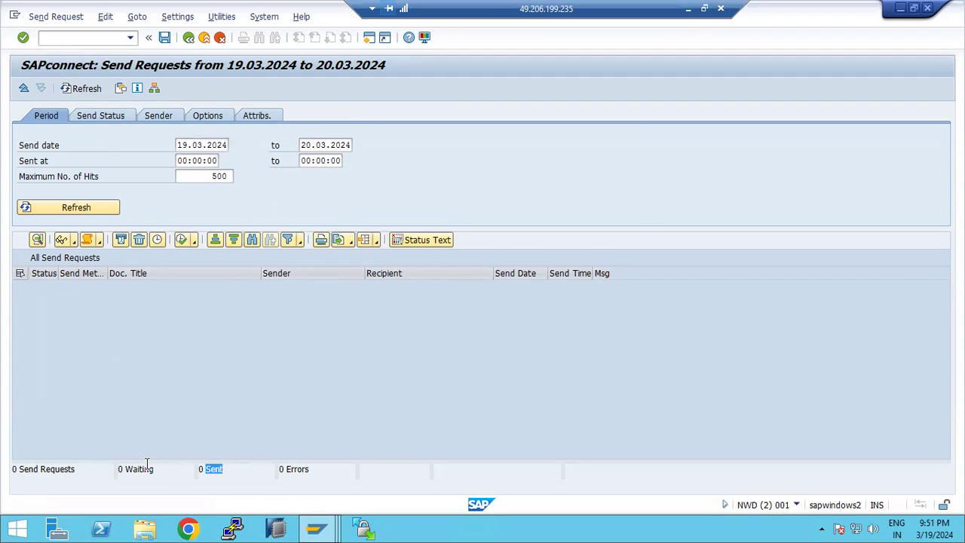
- Check the system information, go back to SAP Easy Access and enter SOIN
left_click(796, 505)
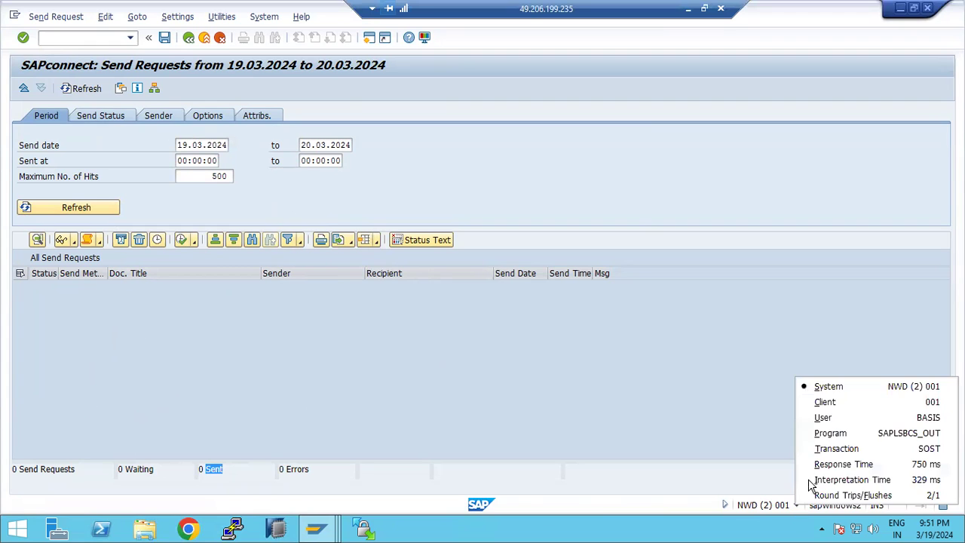
left_click(154, 89)
key("F3")
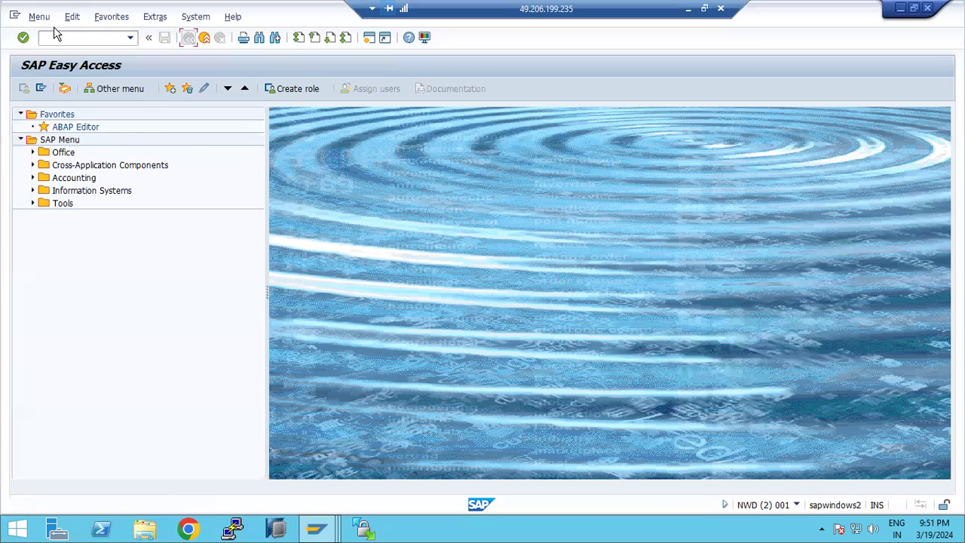
left_click(59, 37)
type("soin")
key("Return")
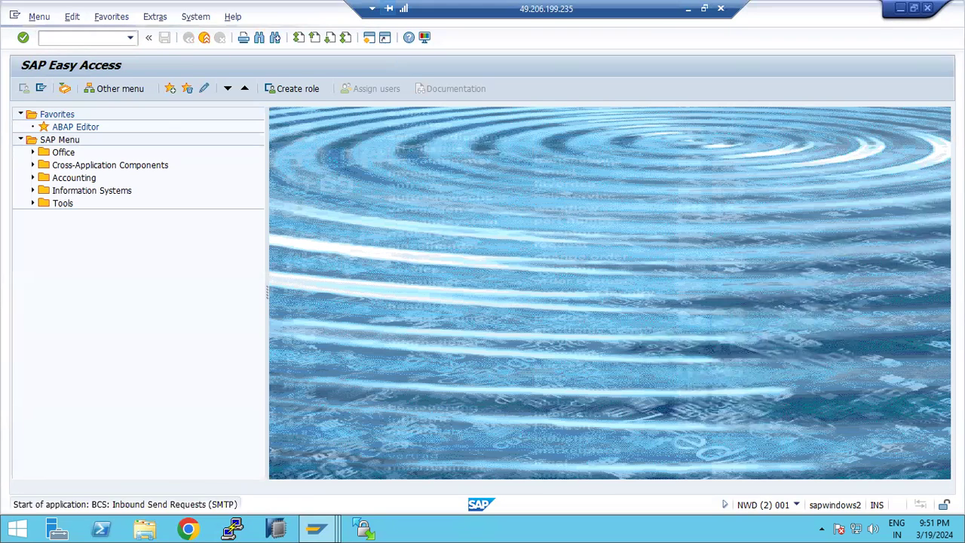
left_click(76, 190)
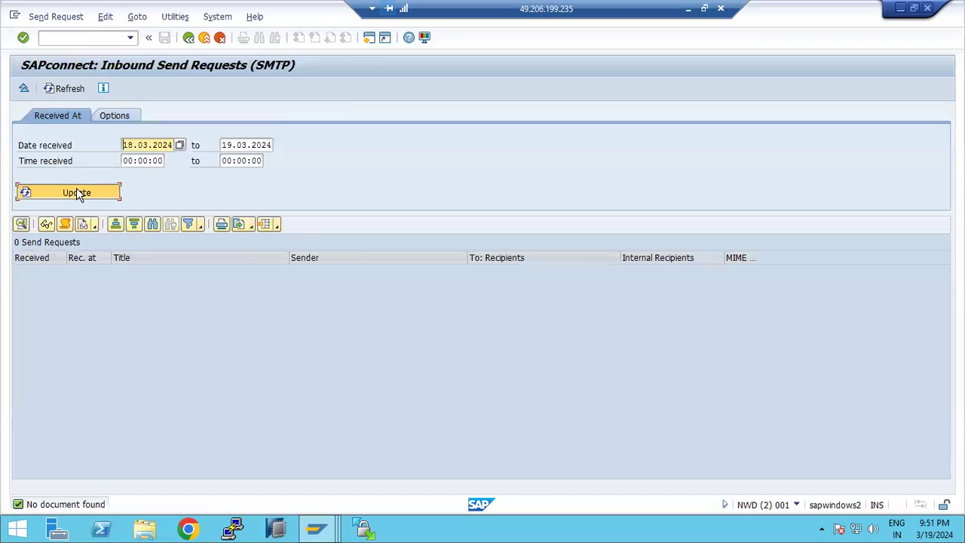
left_click(109, 116)
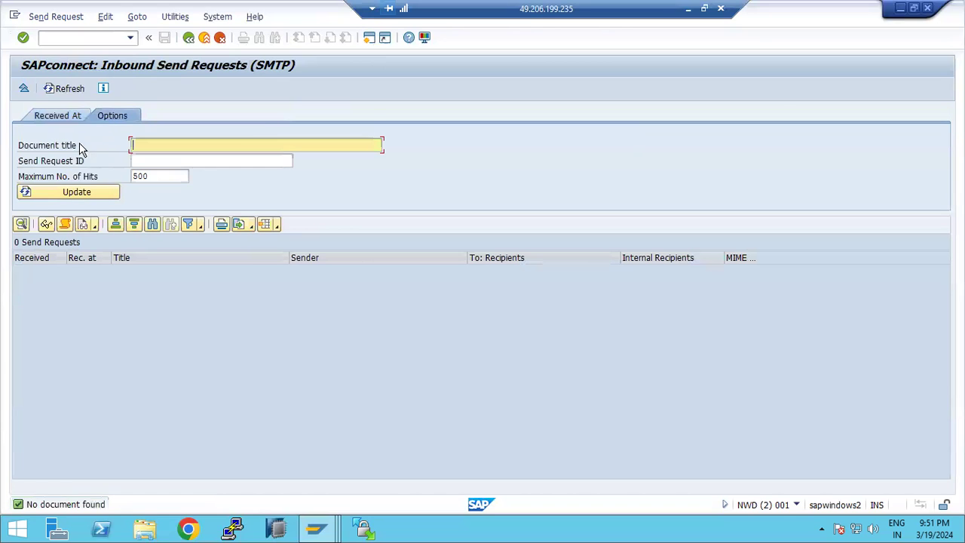
left_click(65, 193)
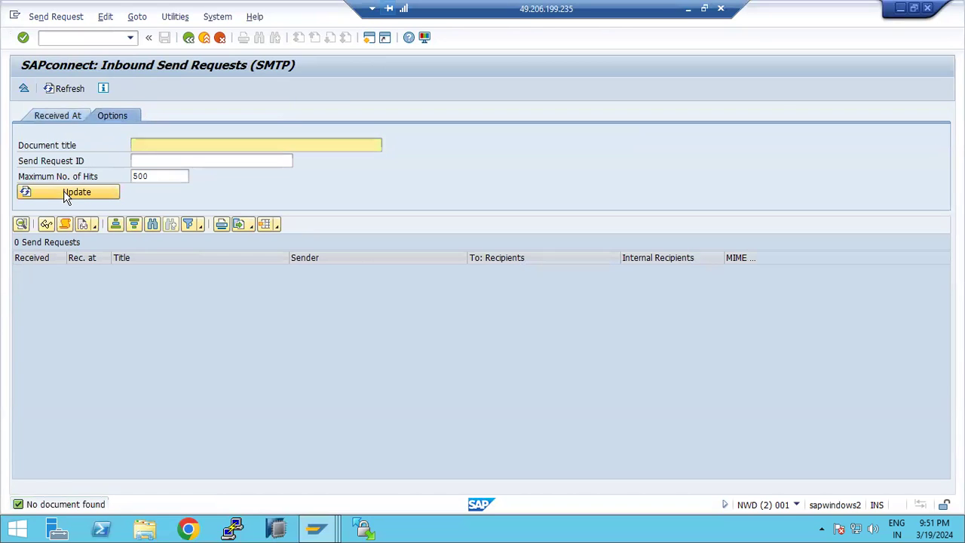
left_click(64, 117)
key("F3")
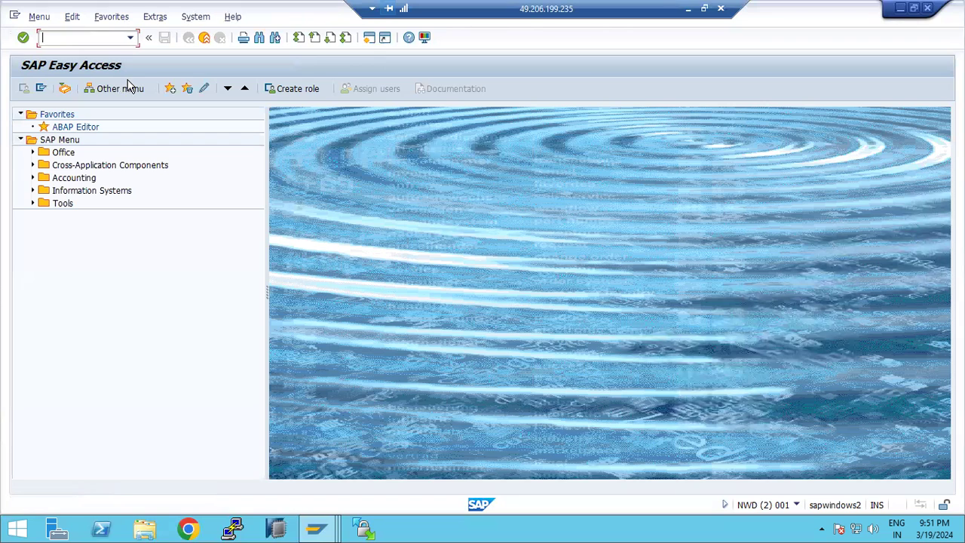
type("sbwp")
left_click(320, 528)
left_click(530, 453)
type("soi01")
key("Return")
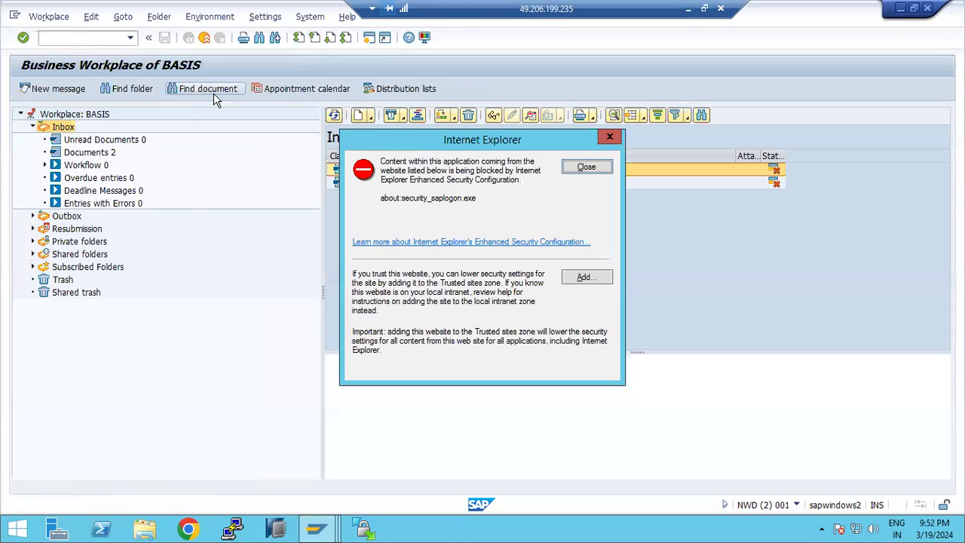
left_click(576, 168)
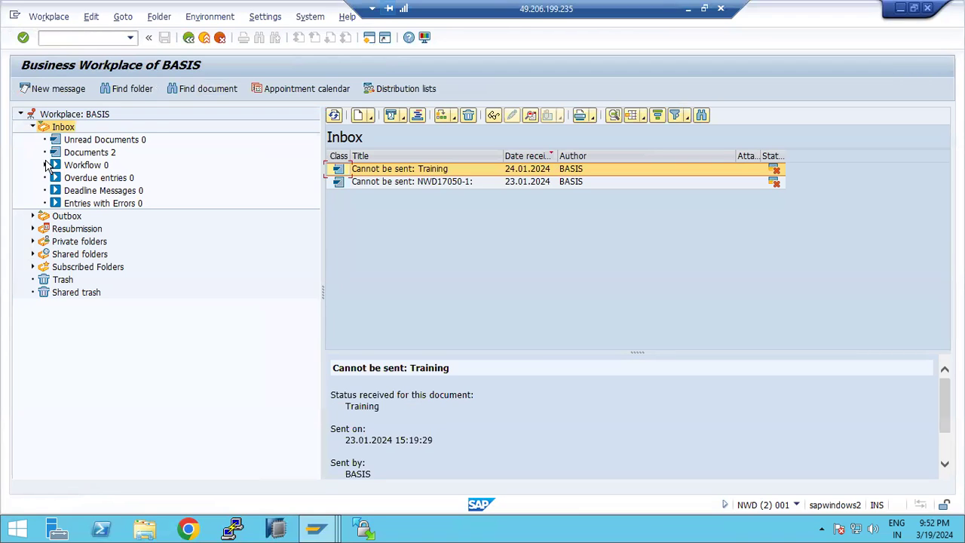
left_click(91, 151)
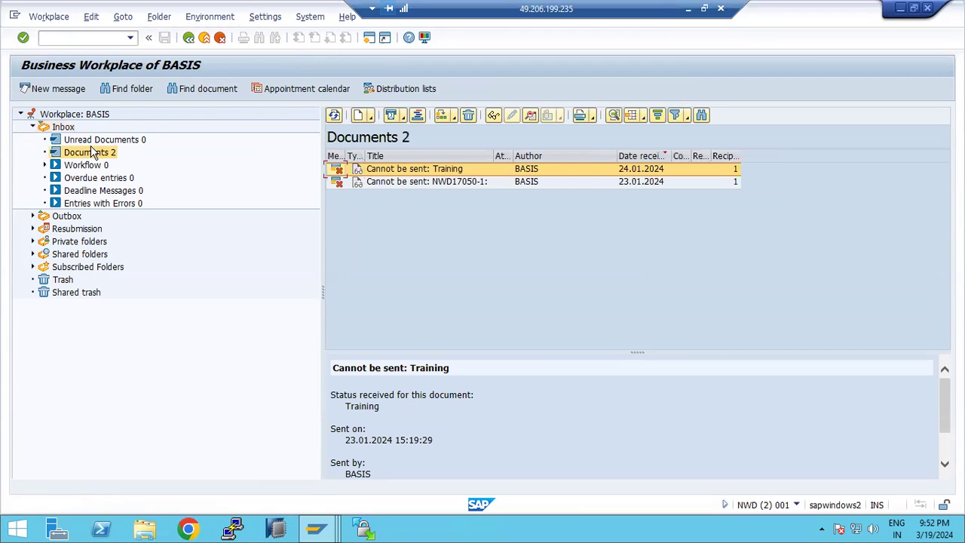
left_click(46, 165)
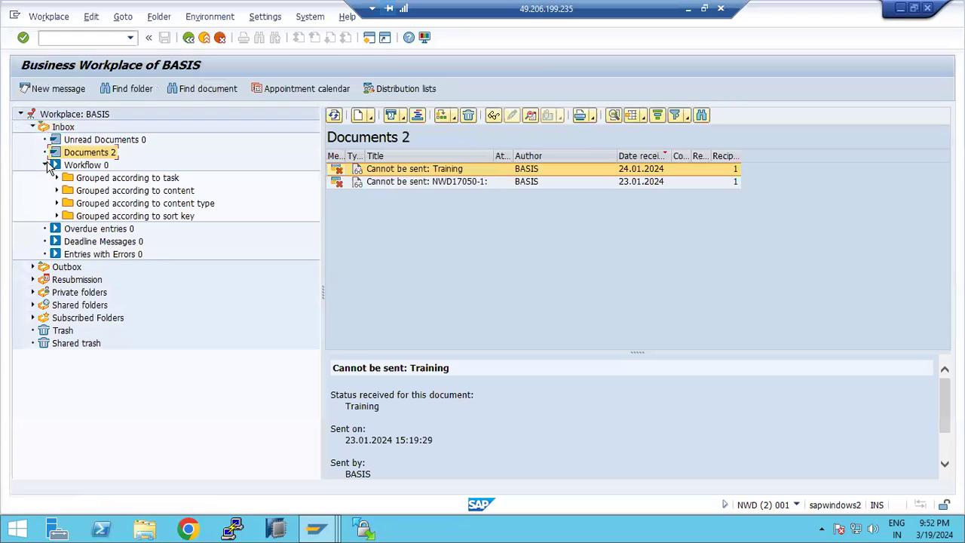
left_click(33, 267)
left_click(83, 279)
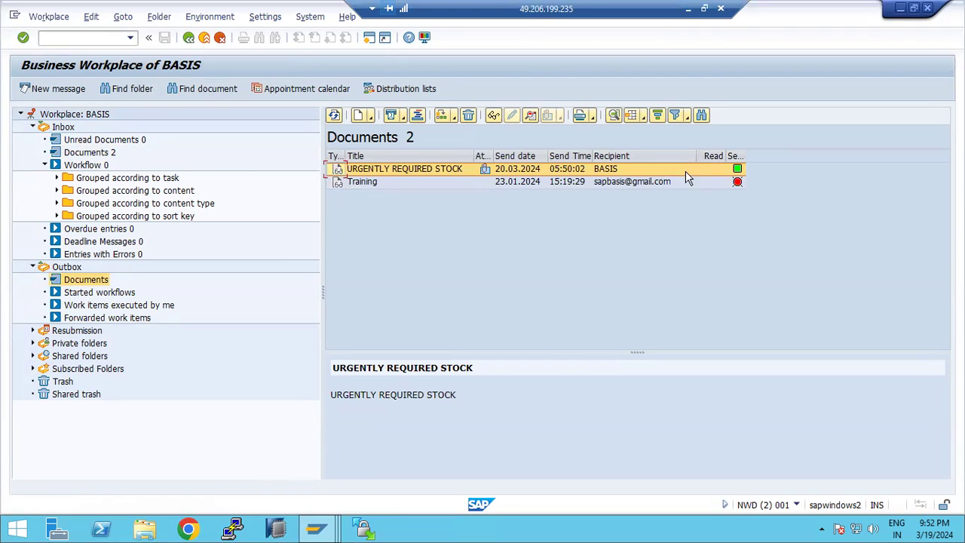
left_click(485, 171)
double_click(486, 172)
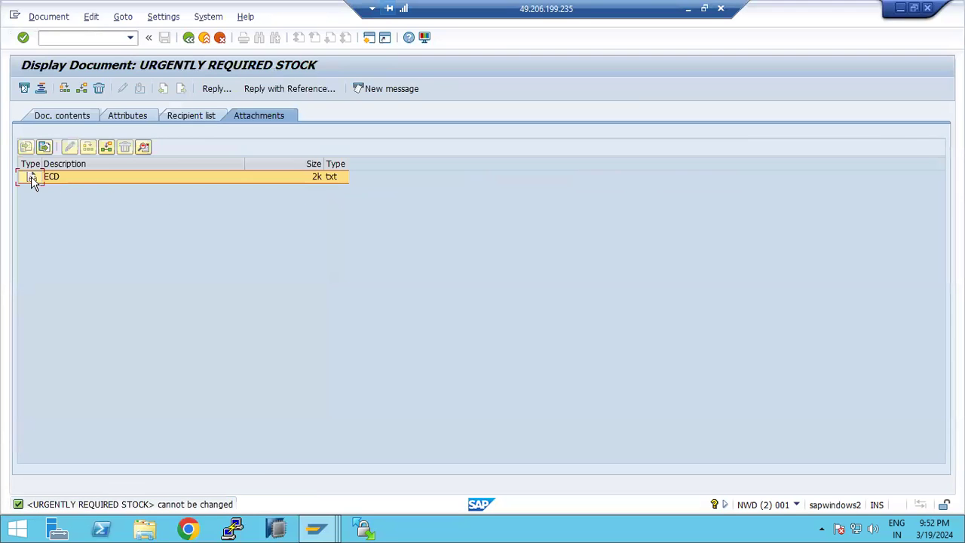
double_click(32, 178)
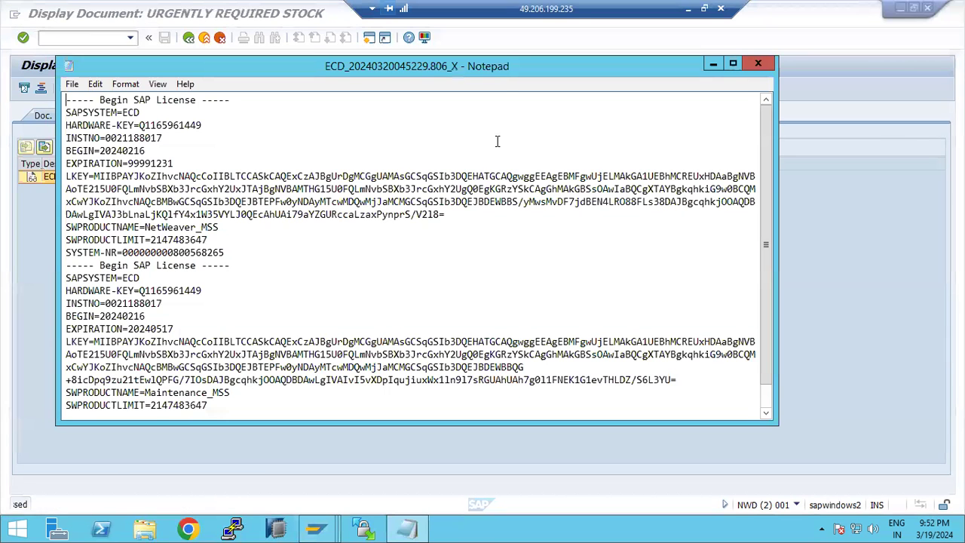
left_click(757, 63)
key("F3")
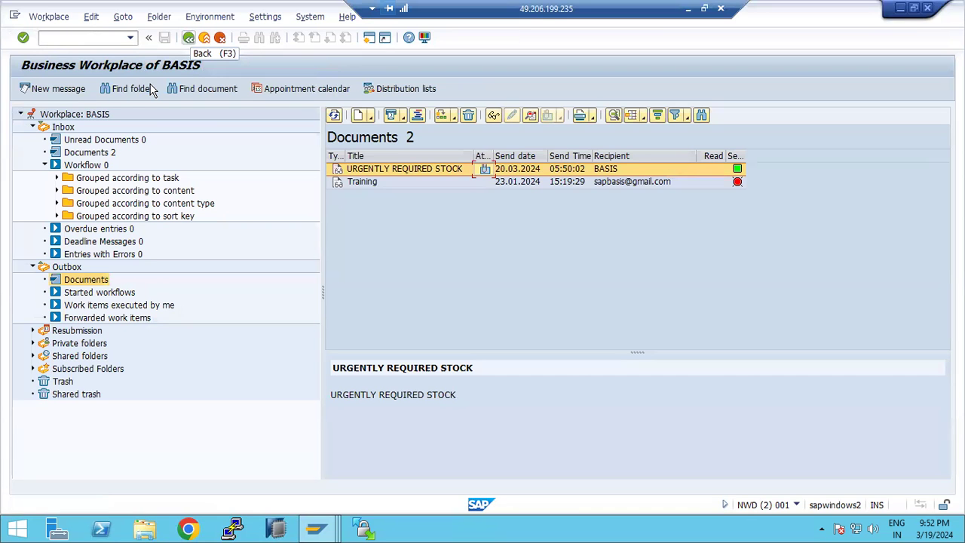
key("F3")
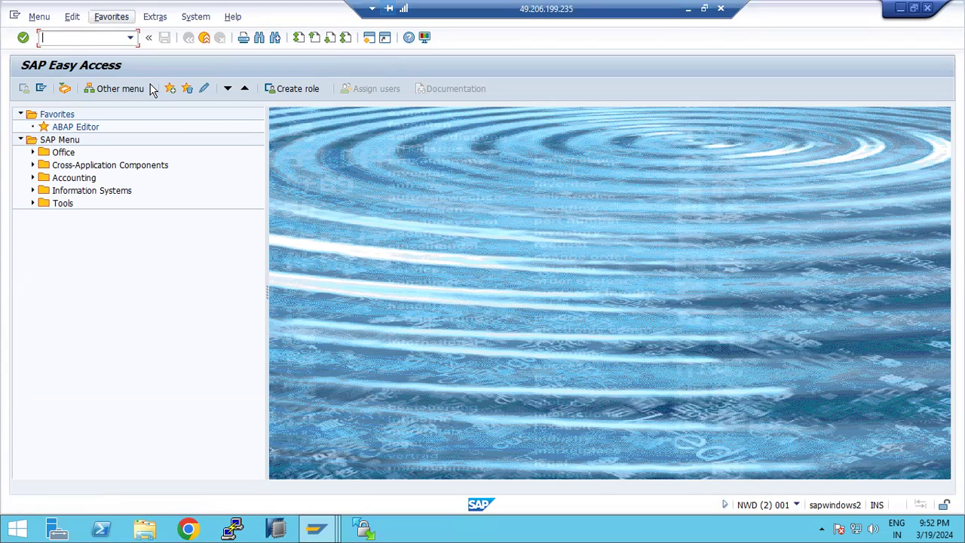
- Open the Business Workplace and compose a new message titled PO with body 'd'
type("sbwp")
key("Return")
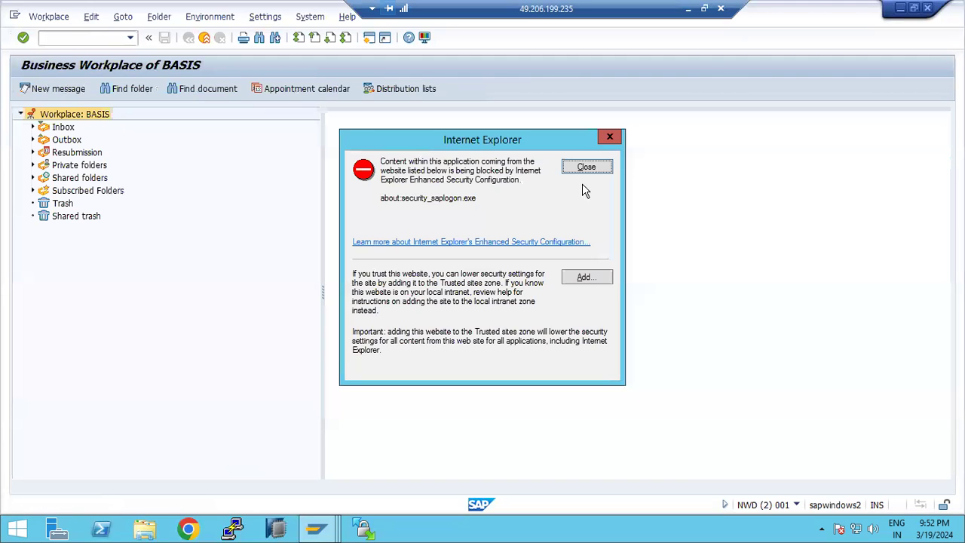
left_click(578, 173)
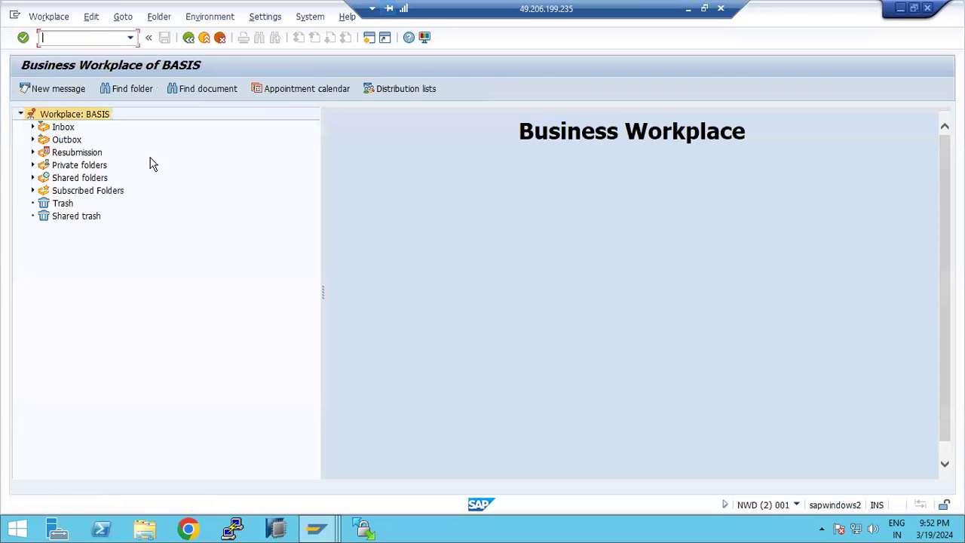
left_click(60, 90)
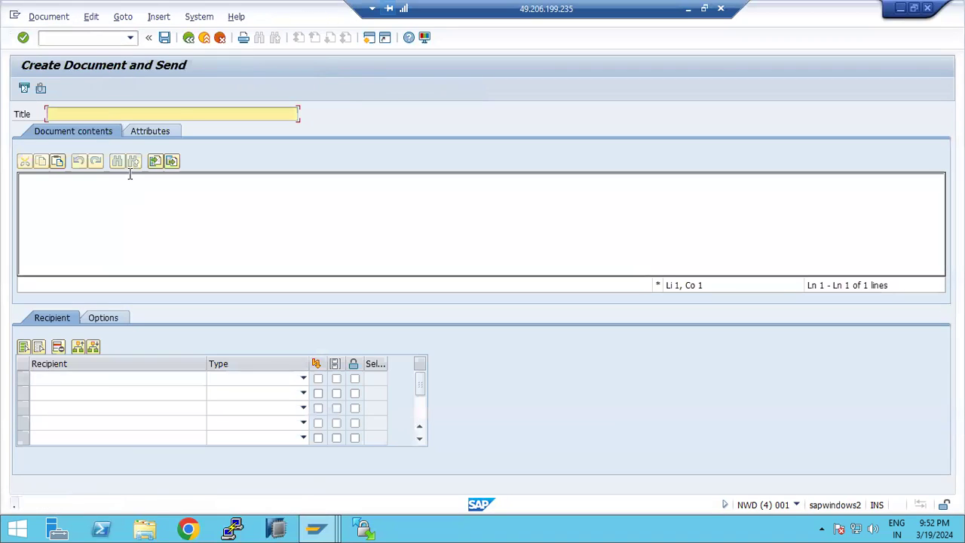
type("PO")
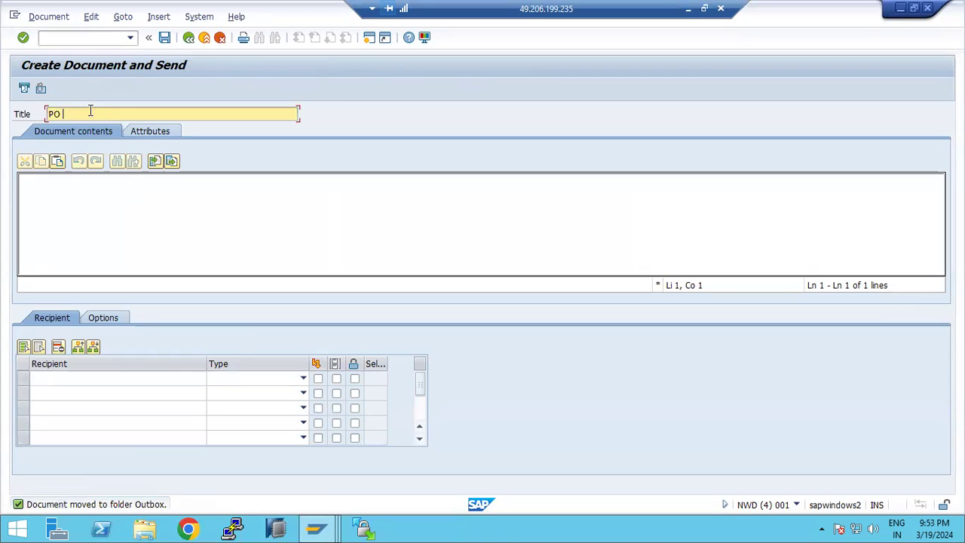
left_click(86, 209)
type("d")
- Address the message to an external Internet e-mail recipient, mark it express, and send it
left_click(302, 378)
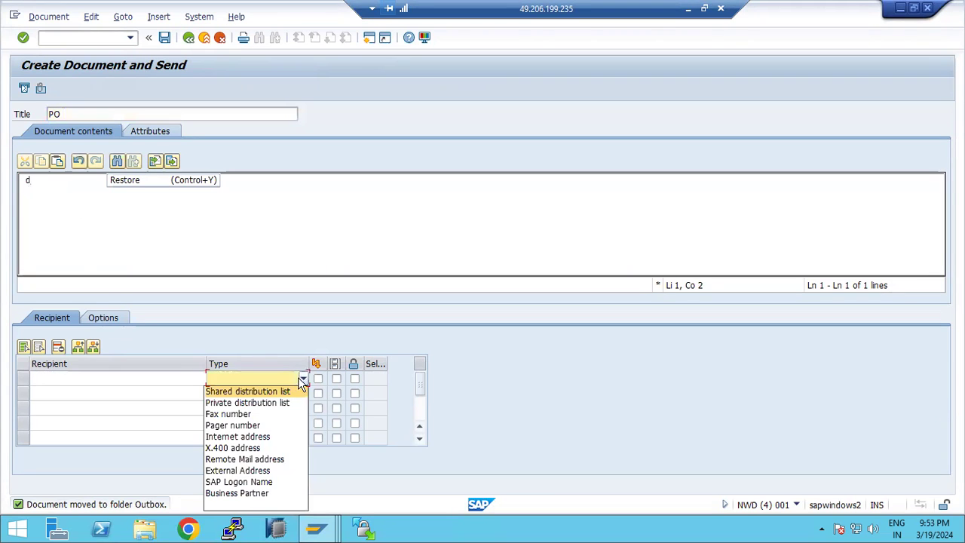
left_click(234, 438)
left_click(131, 376)
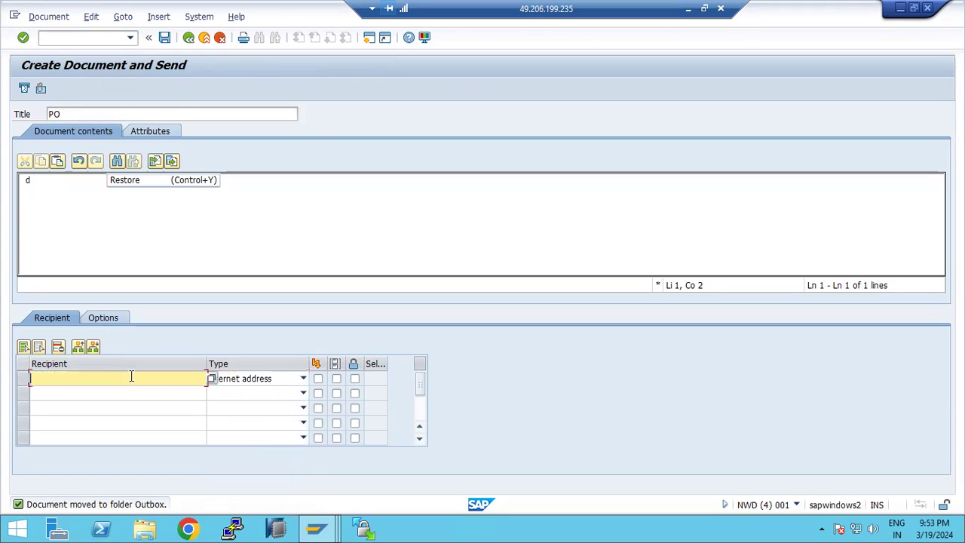
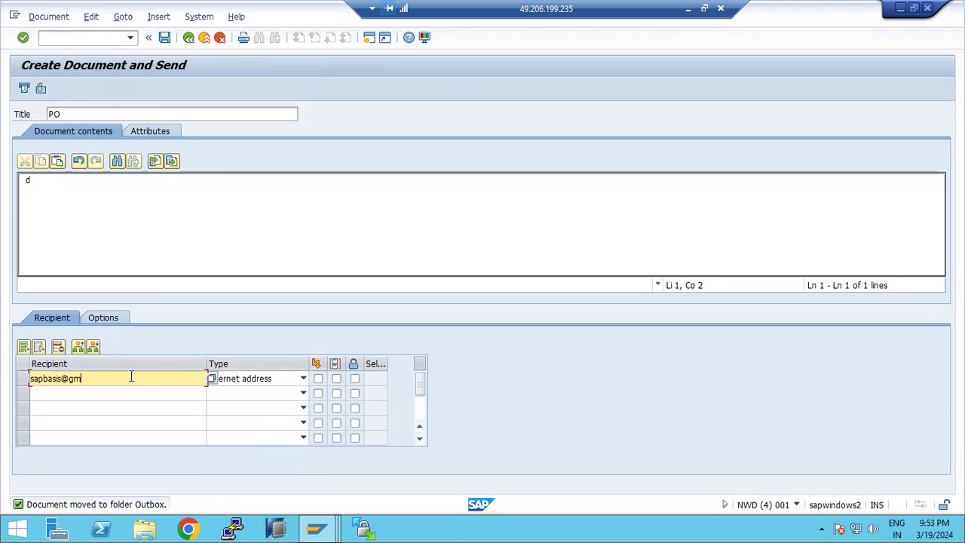
left_click(335, 380)
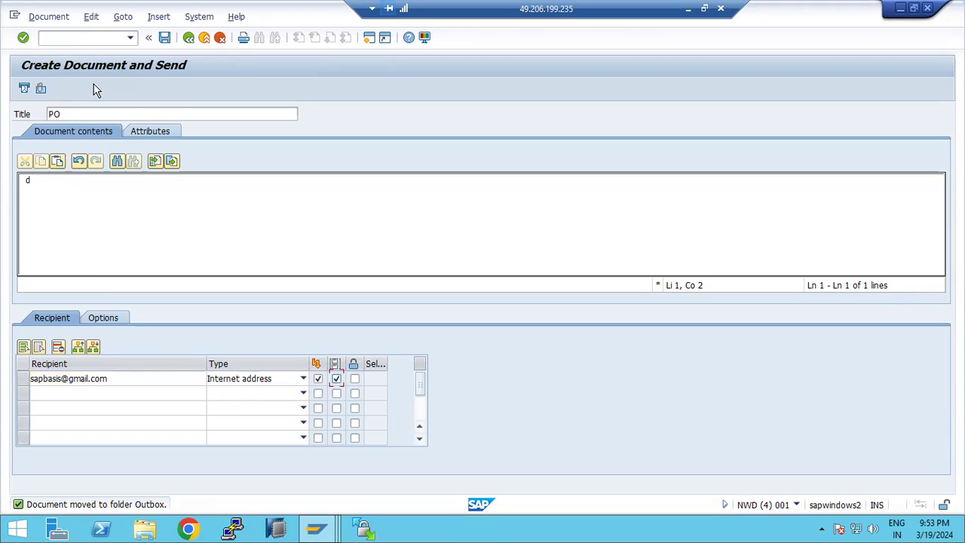
left_click(23, 89)
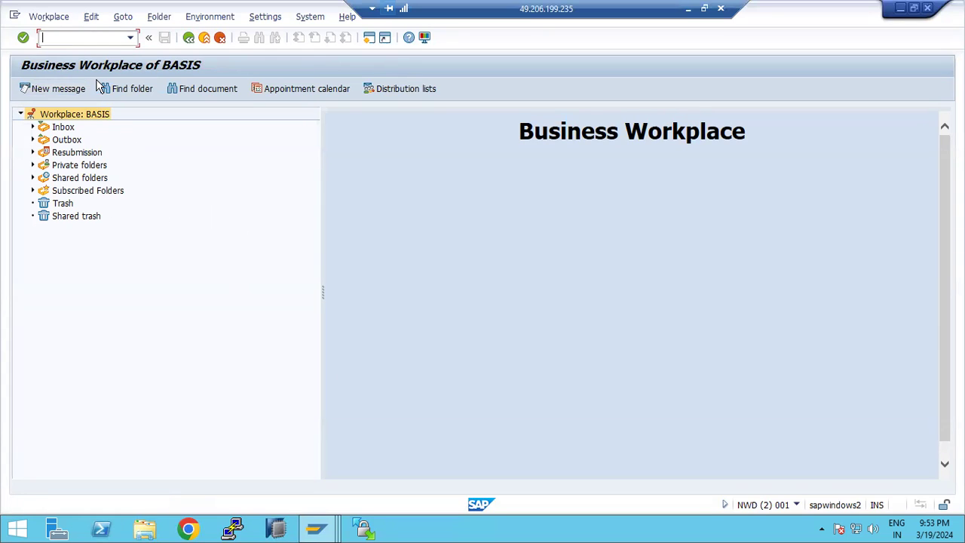
- Open the SAPconnect send requests list and select the waiting PO request
type("/")
key("Return")
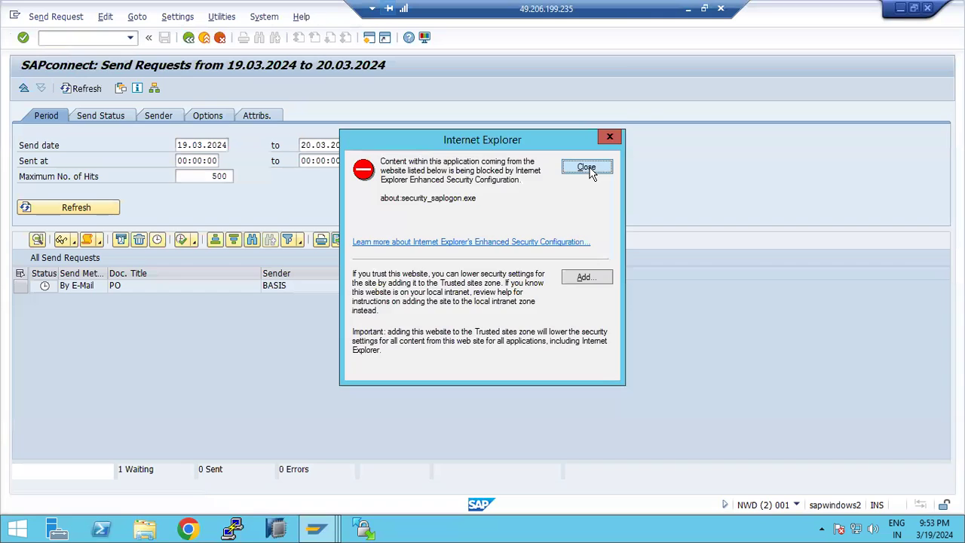
left_click(590, 169)
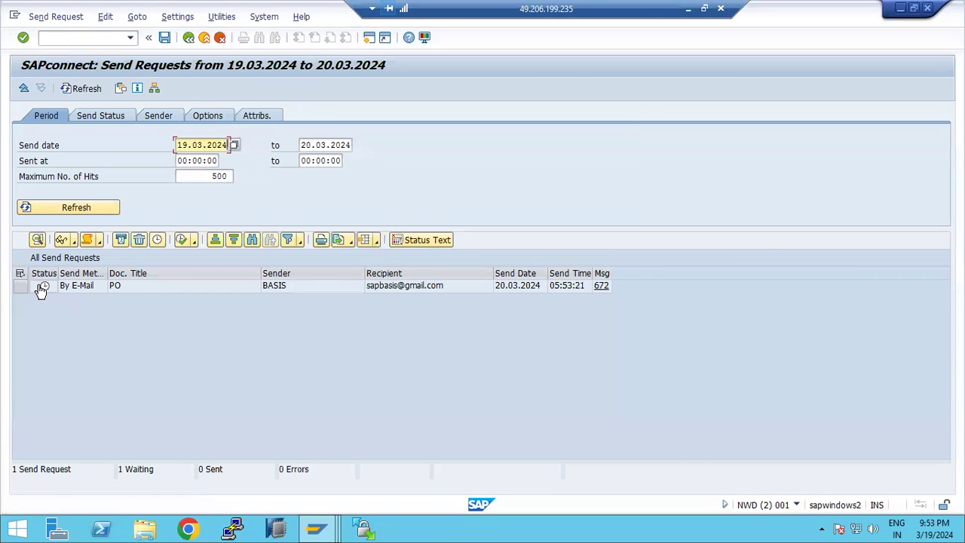
left_click(17, 290)
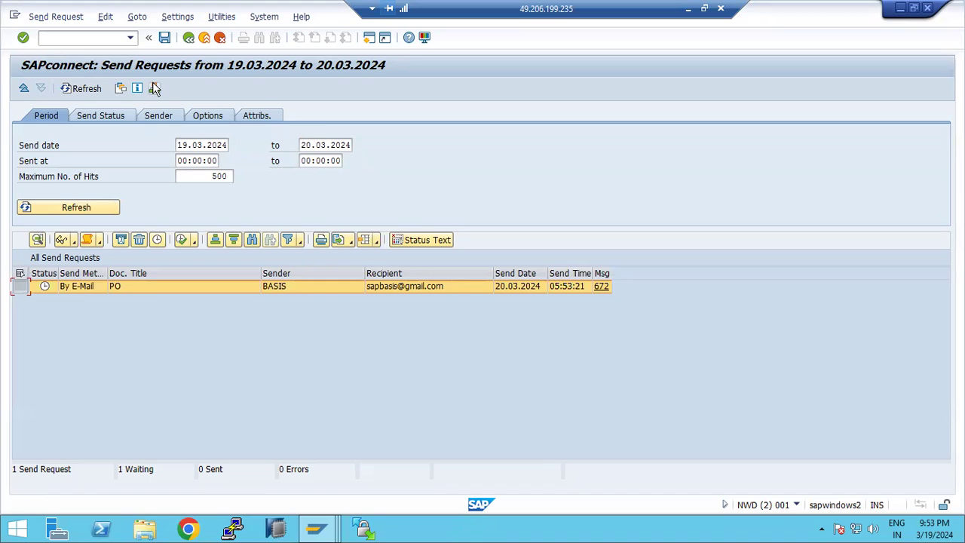
- Return to SAP Easy Access and start transaction SCOT
key("F3")
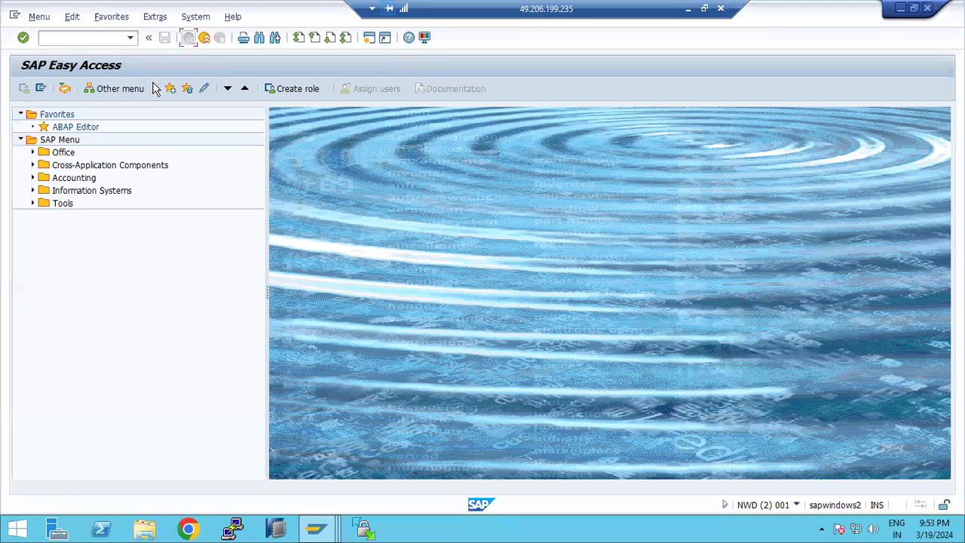
type("scot")
key("Return")
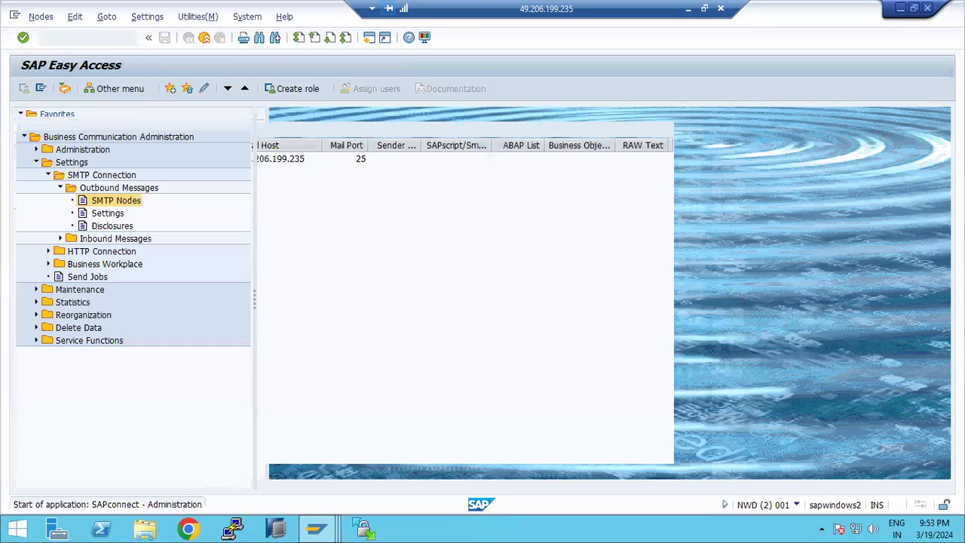
- Add step 6 'JOb :SAPCONNECT job activation is reqired to send the emails' to the Paint notes
left_click(688, 10)
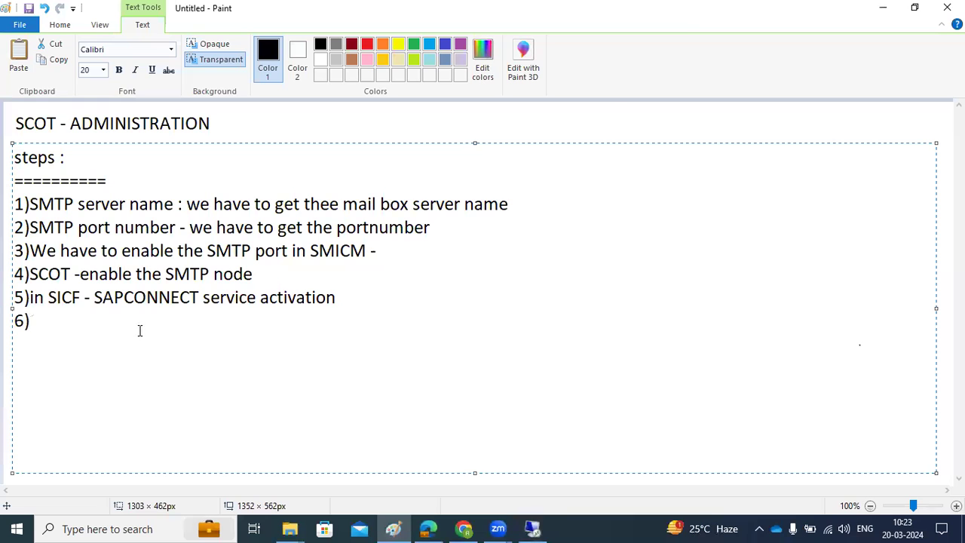
left_click_drag(123, 297, 148, 297)
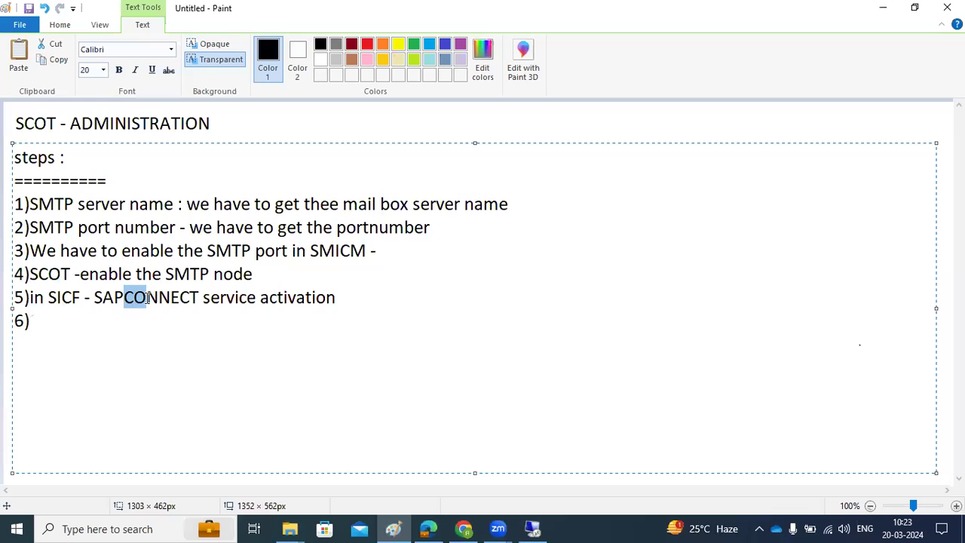
left_click(57, 321)
type("JOb :SAP")
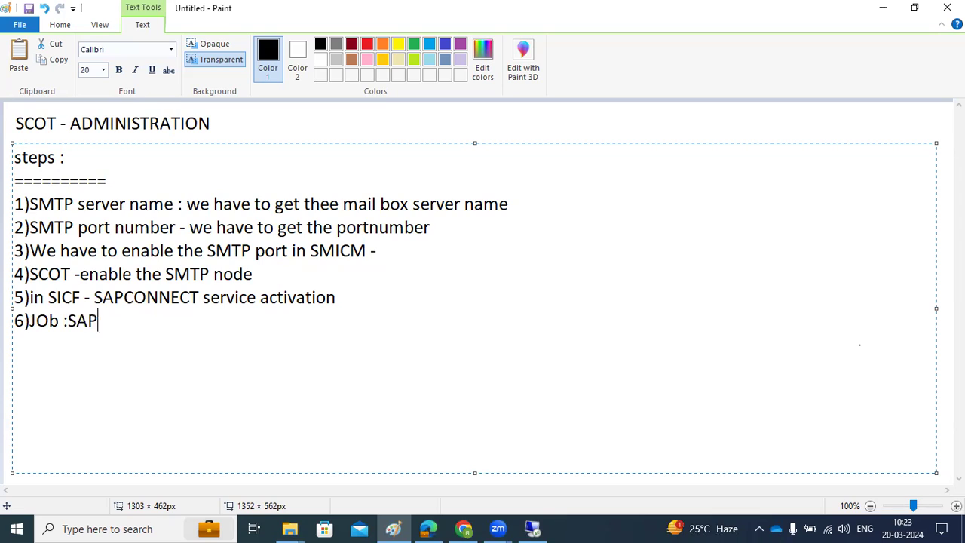
type("CONNECT job activation is reqired to send ")
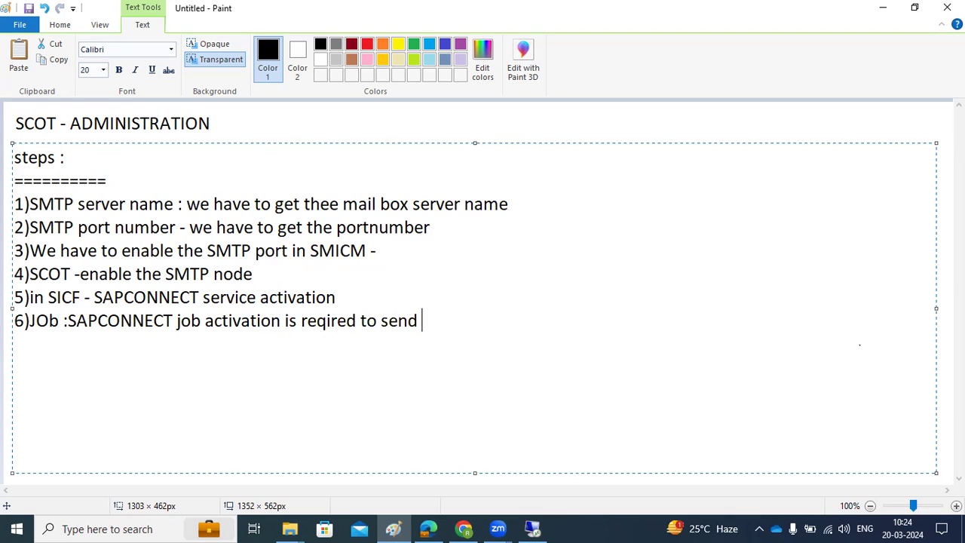
type("the emails..")
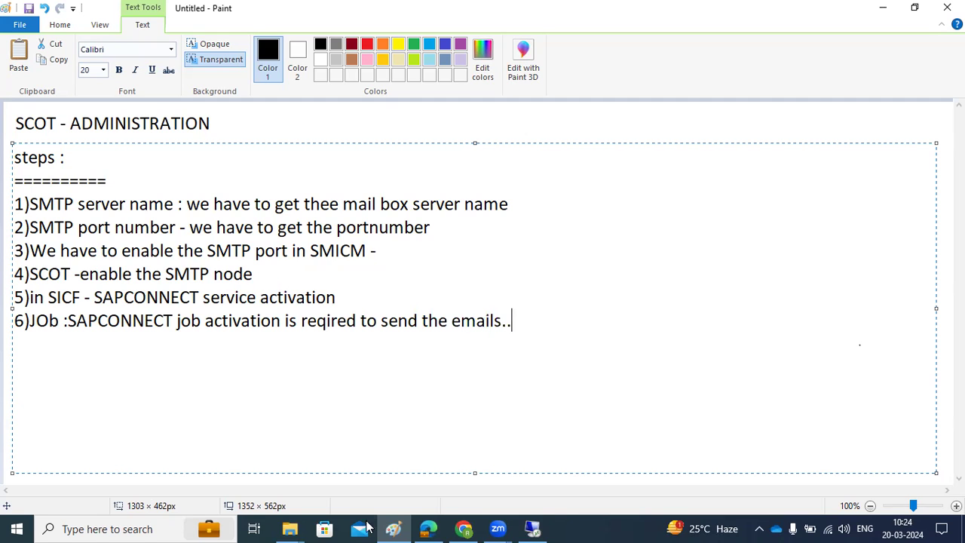
left_click(532, 529)
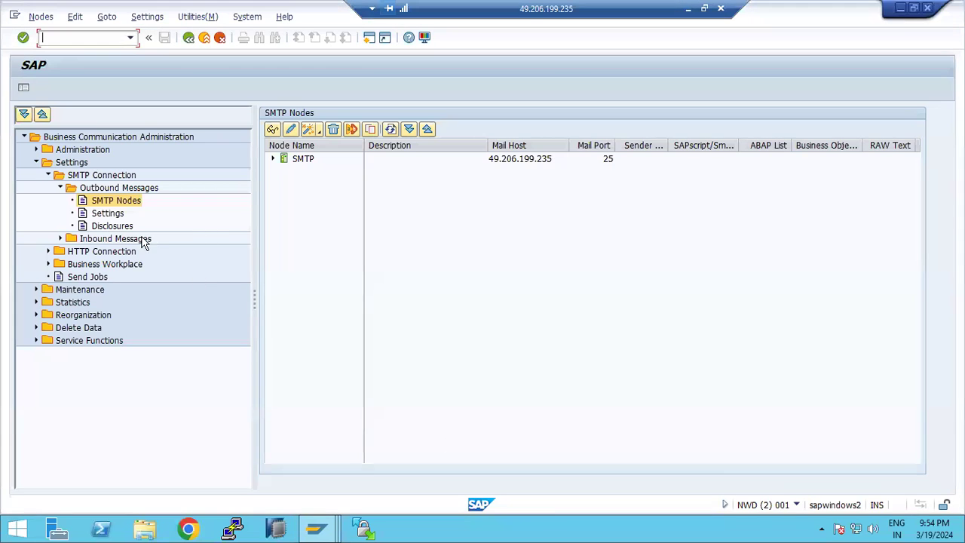
- Schedule the SAPCONNECT send job for all address types to start immediately
left_click(87, 279)
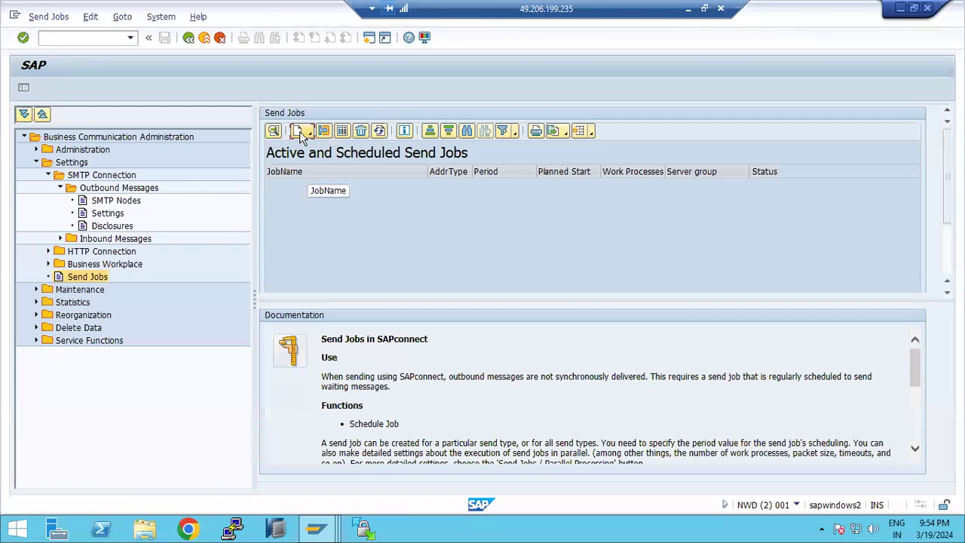
left_click(300, 133)
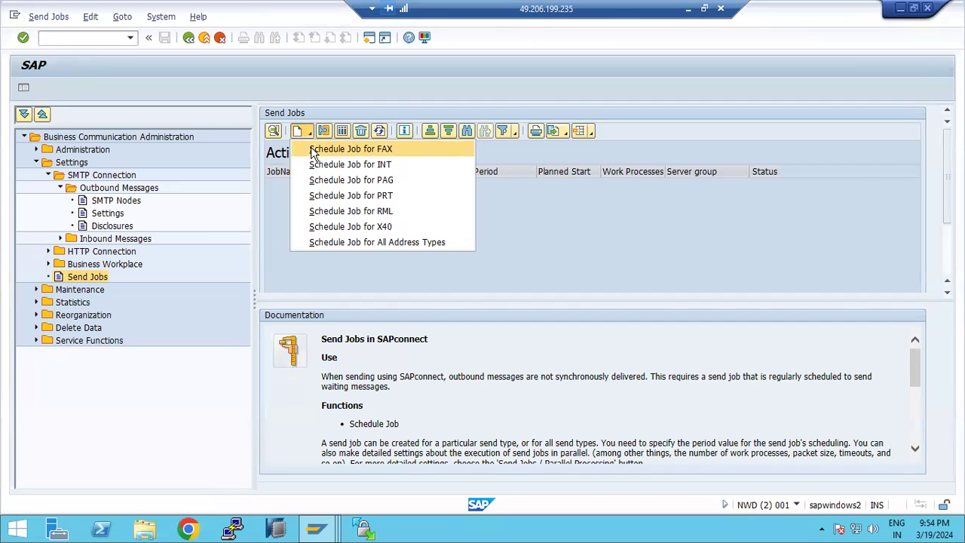
left_click(359, 242)
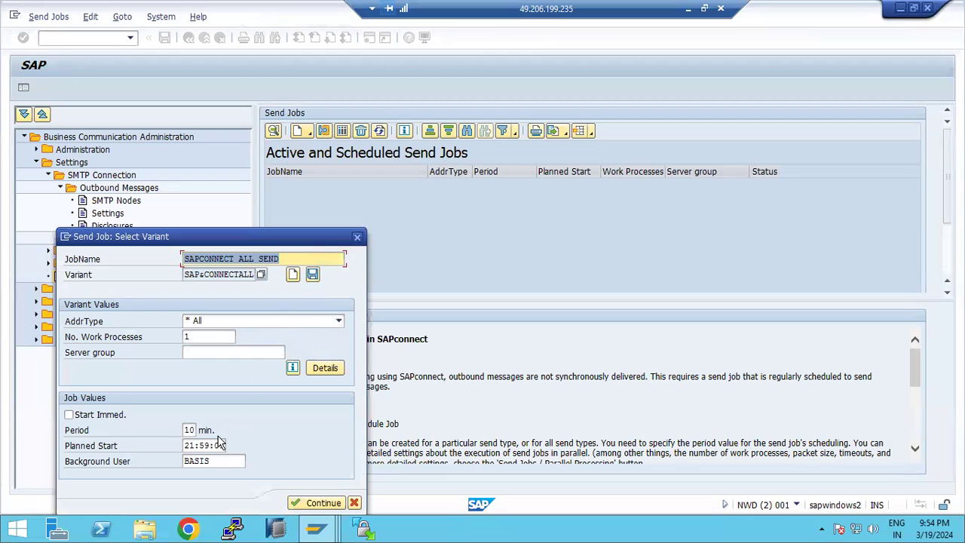
left_click(117, 416)
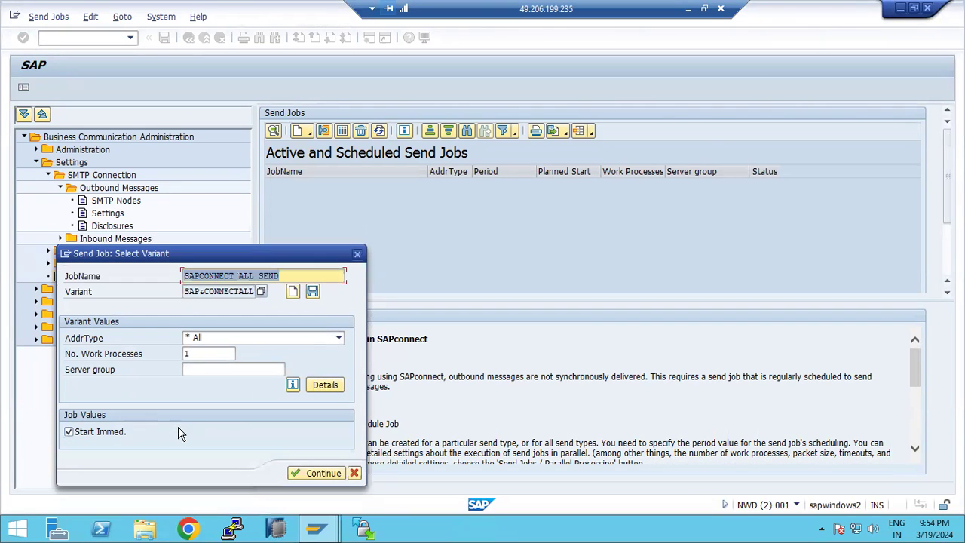
left_click(324, 473)
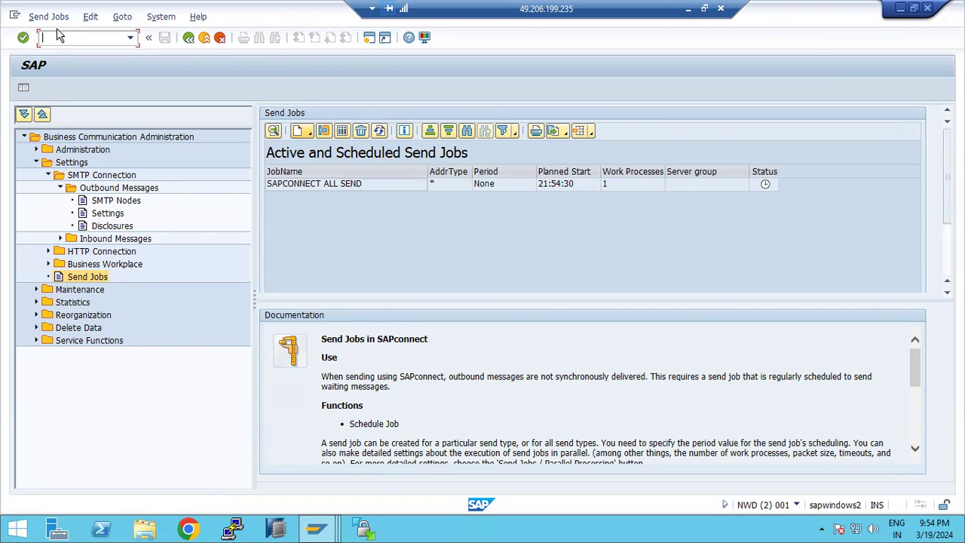
- Find SAPCO jobs in SM37 and view the SAPCONNECT ALL SEND job log
type("/nsm37")
key("Return")
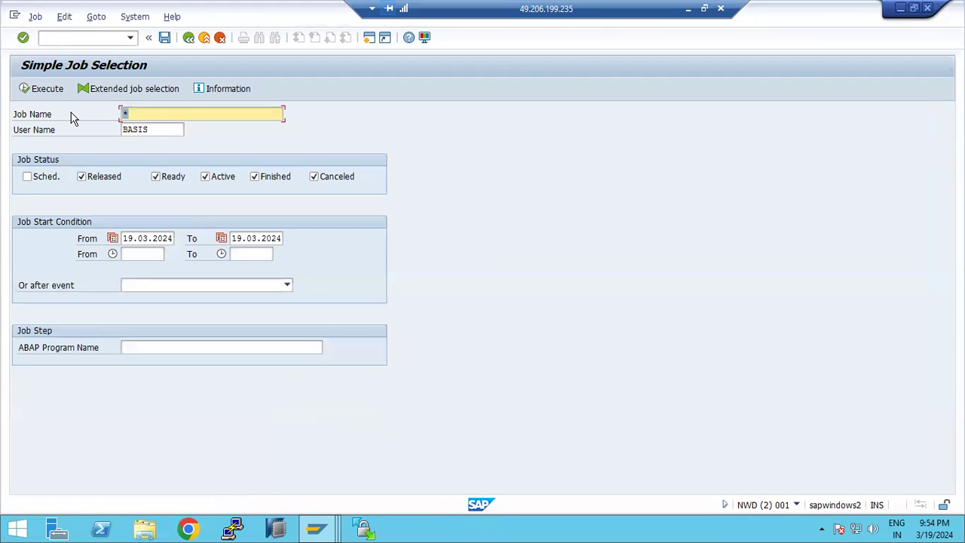
type("SAPCONNECT")
left_click(43, 89)
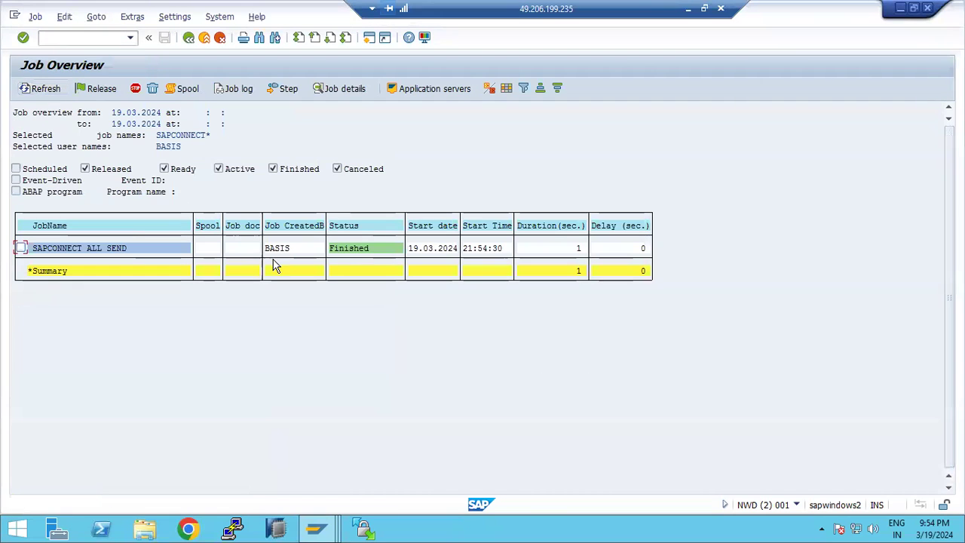
left_click(114, 254)
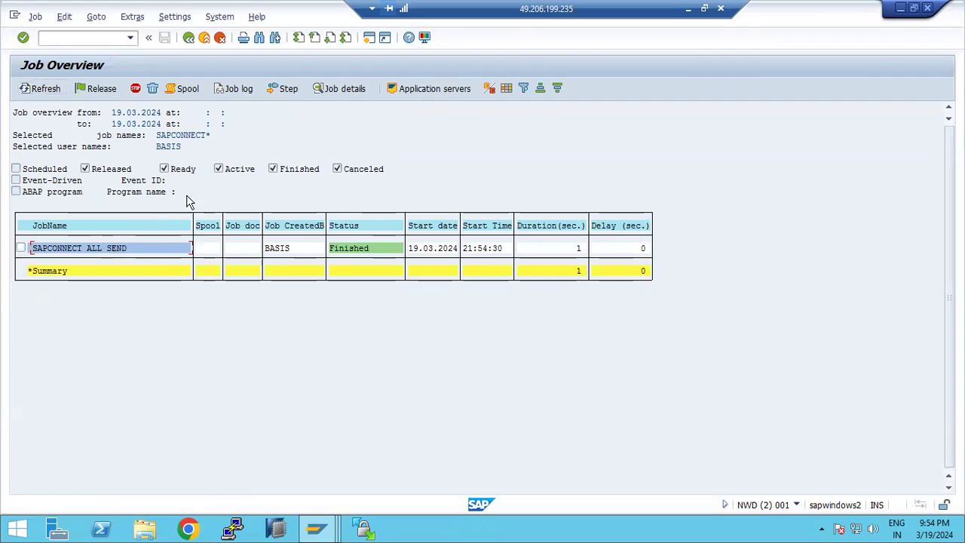
left_click(236, 89)
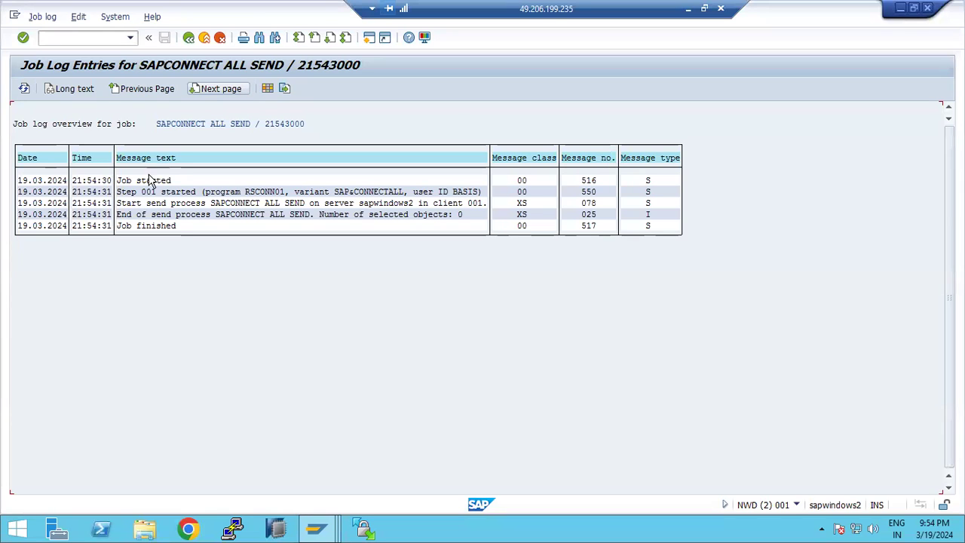
- Return to the job overview and switch to the Business Workplace window
left_click(189, 37)
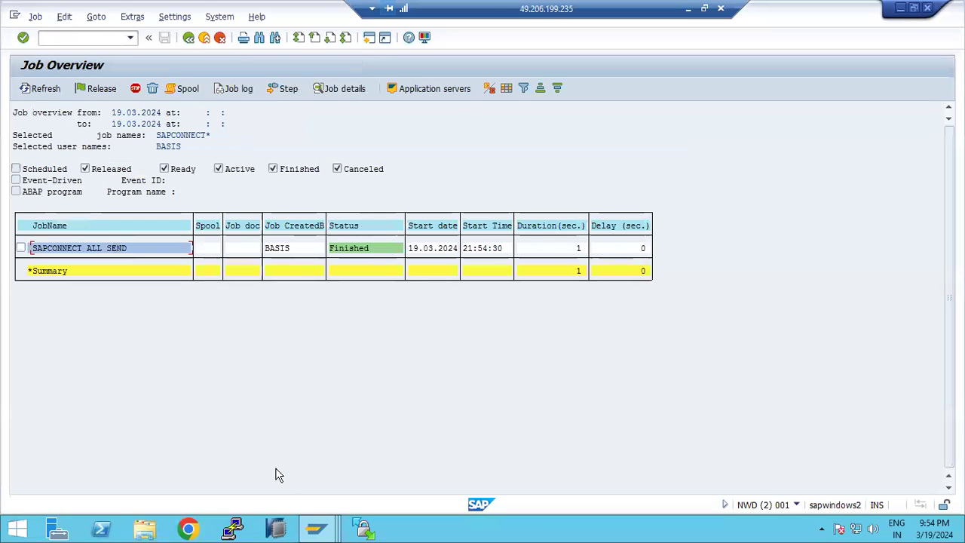
mouse_move(316, 531)
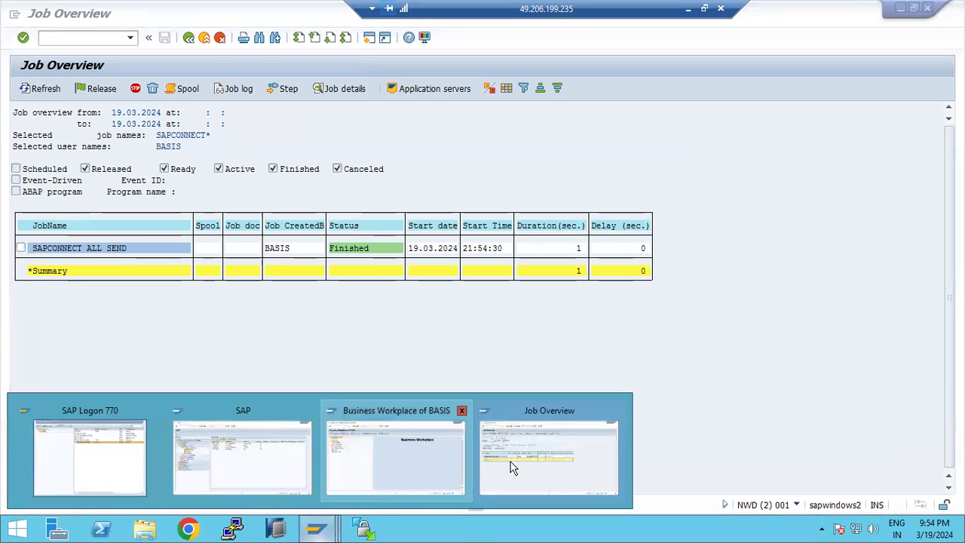
left_click(391, 465)
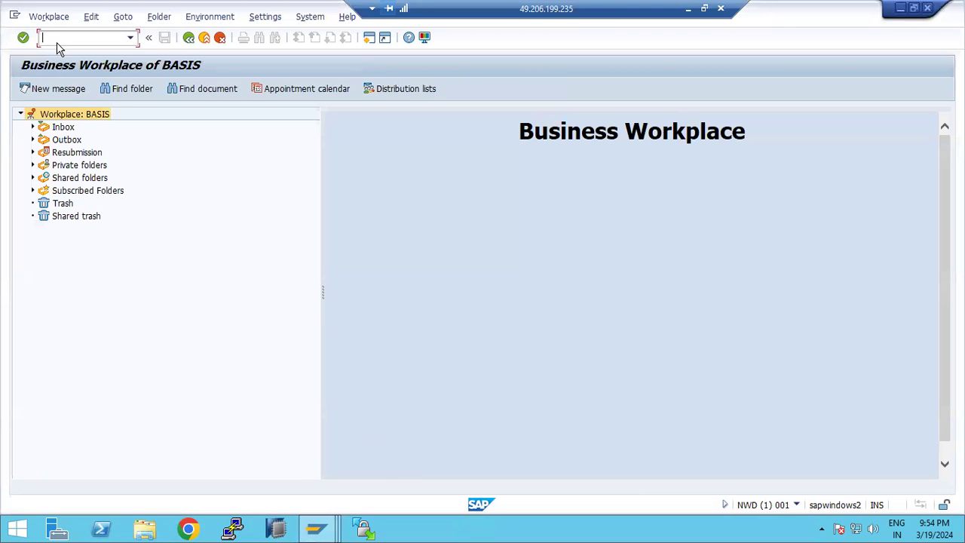
- In SOST, start the send process for the waiting PO request and confirm
type("/nsost")
key("Return")
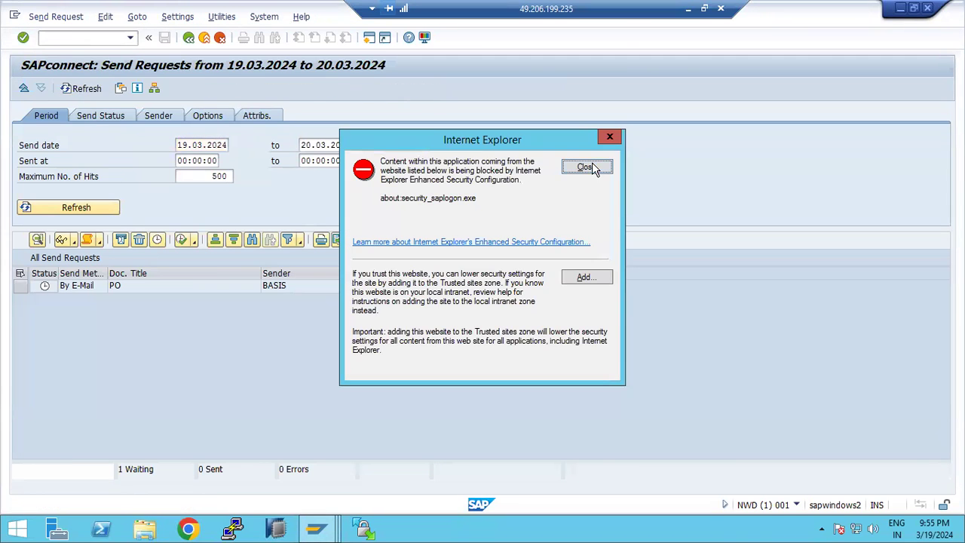
left_click(587, 167)
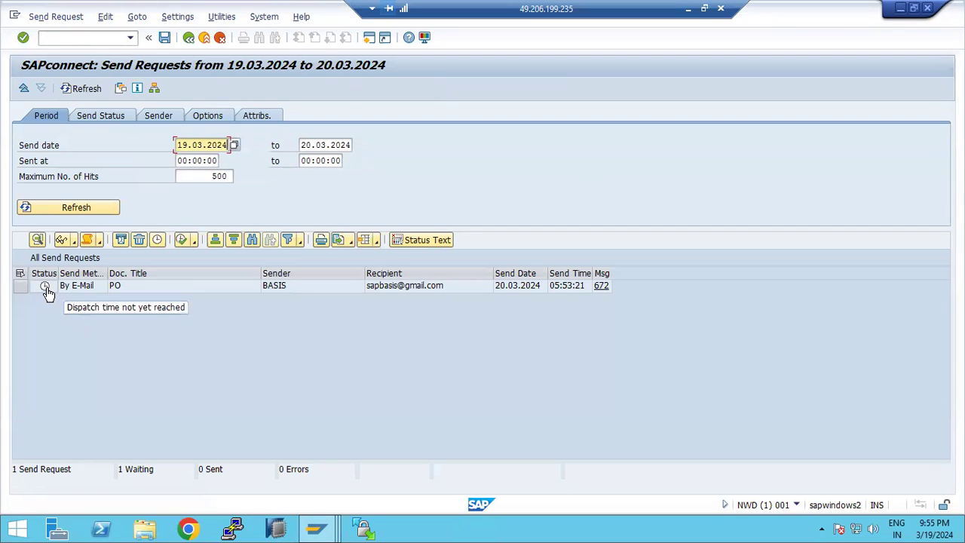
left_click(22, 284)
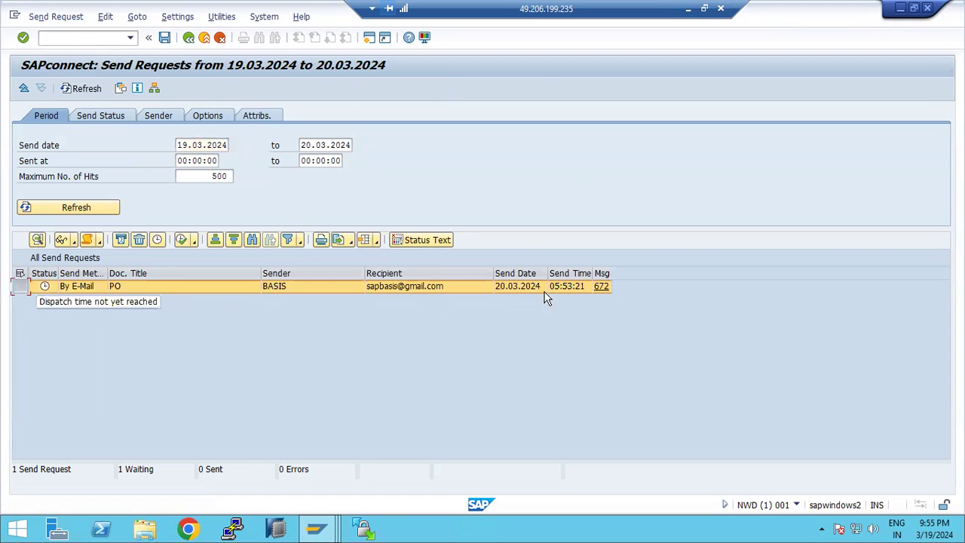
left_click(183, 240)
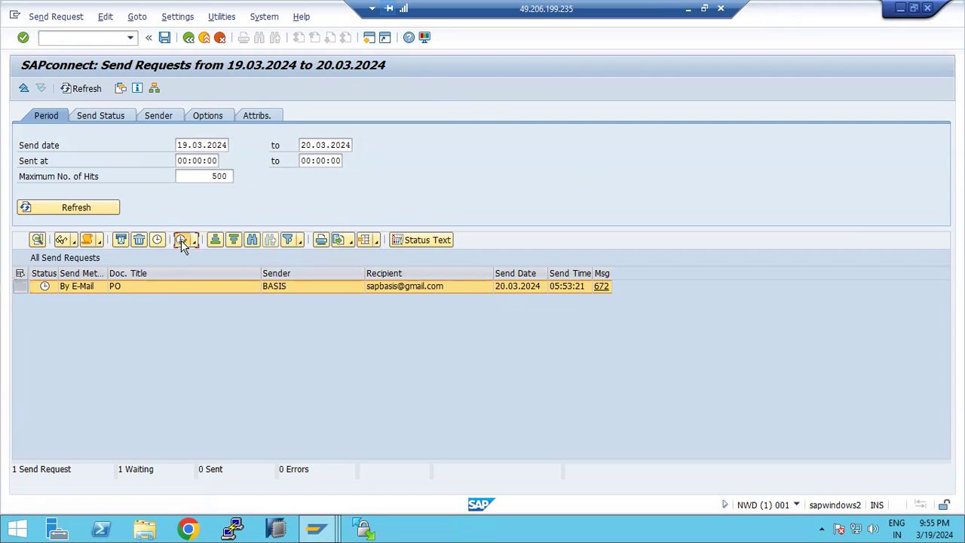
left_click(188, 260)
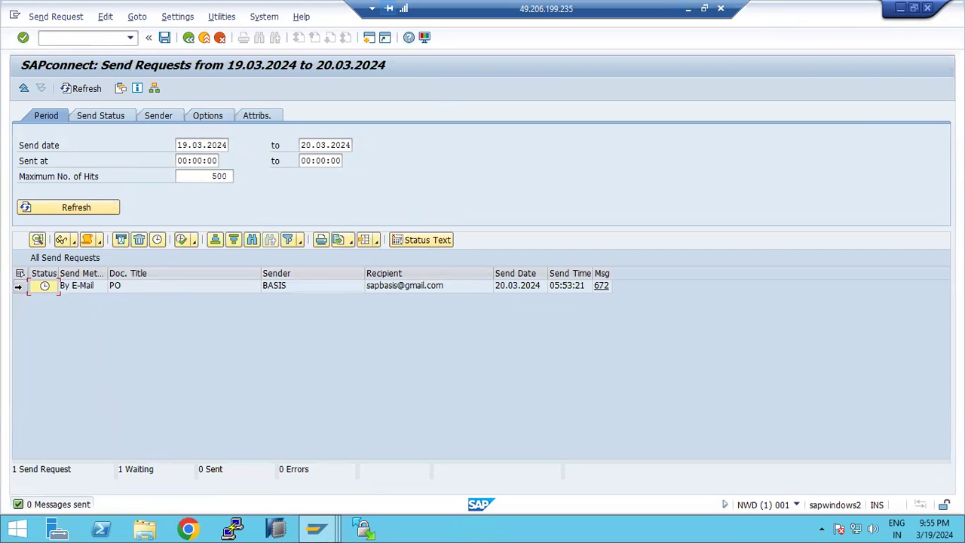
- Reselect the PO request, then go back to the Easy Access menu
left_click(18, 286)
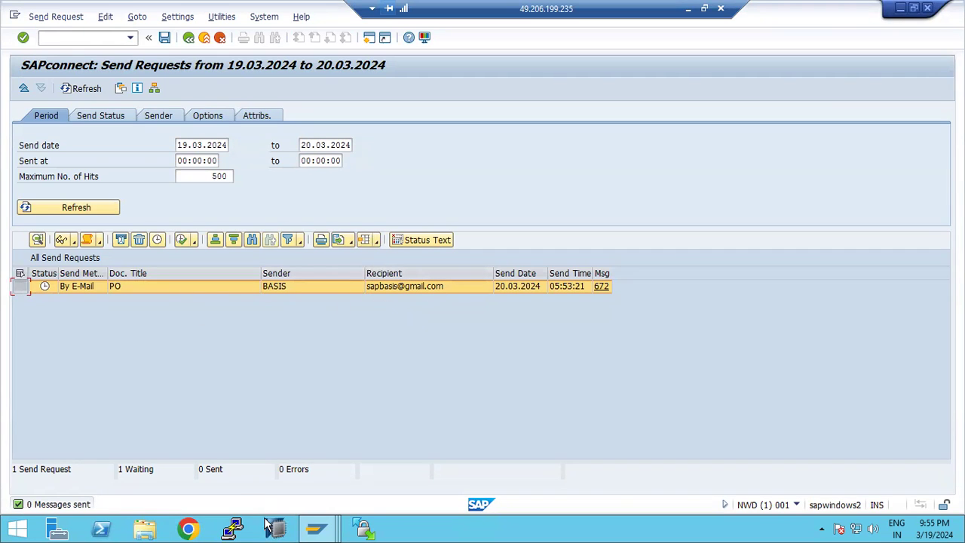
mouse_move(316, 528)
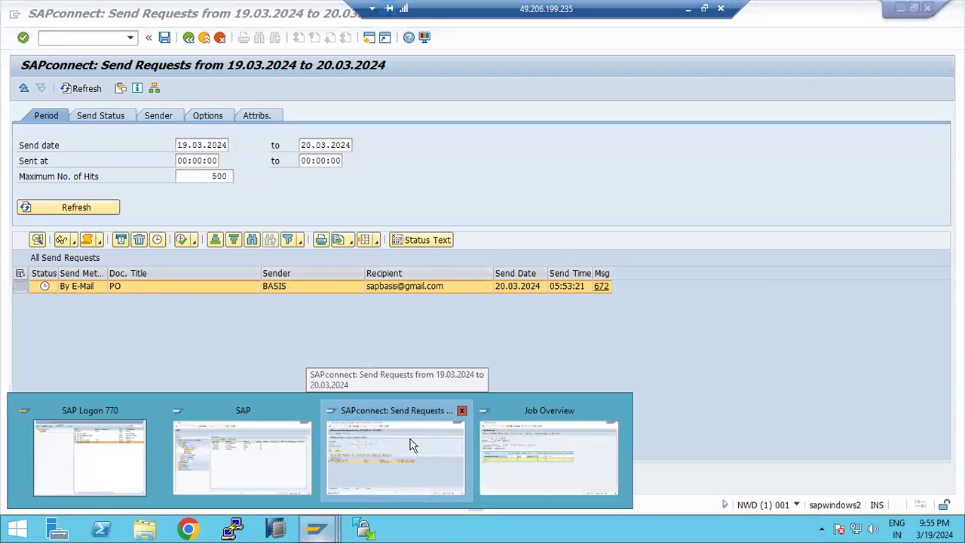
left_click(390, 439)
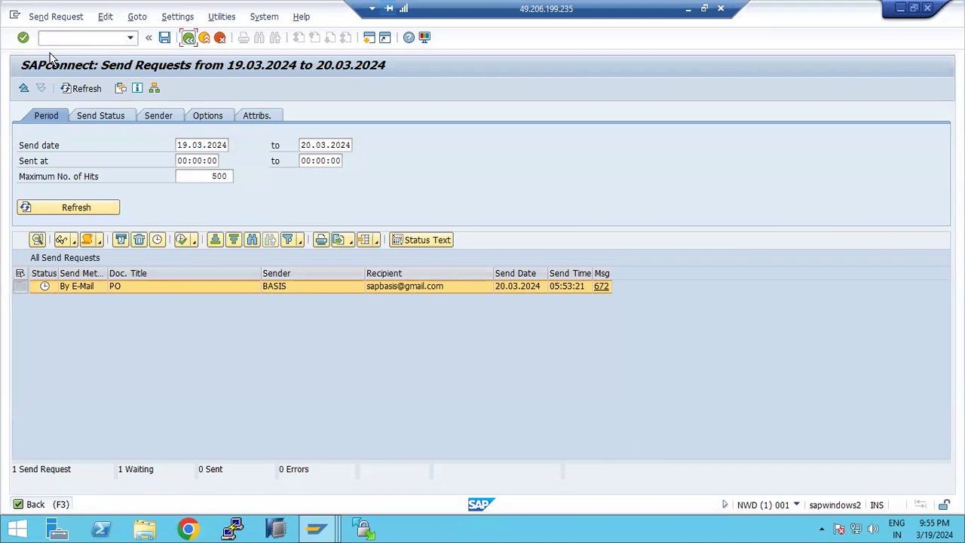
left_click(188, 37)
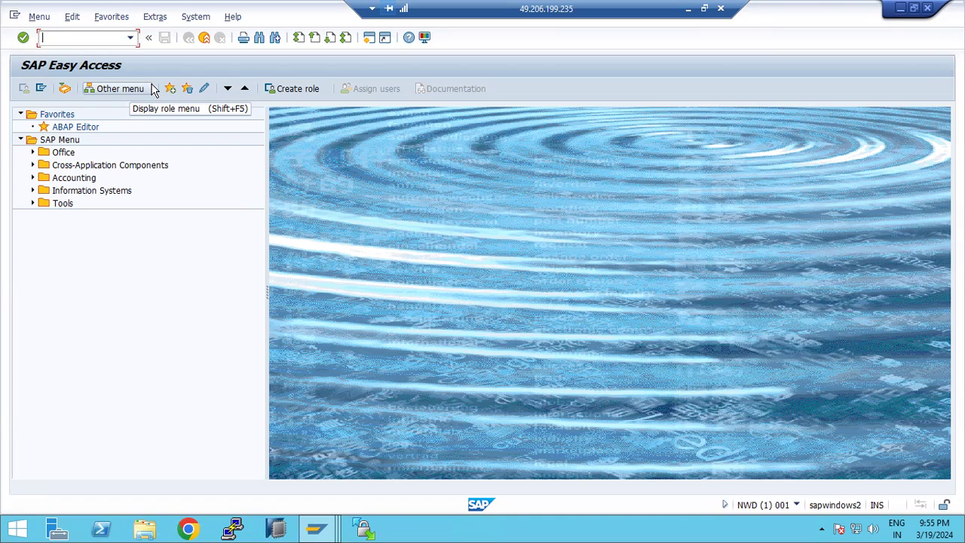
- Highlight steps 4–6 in the Paint notes, then commit the six-step text
left_click(689, 8)
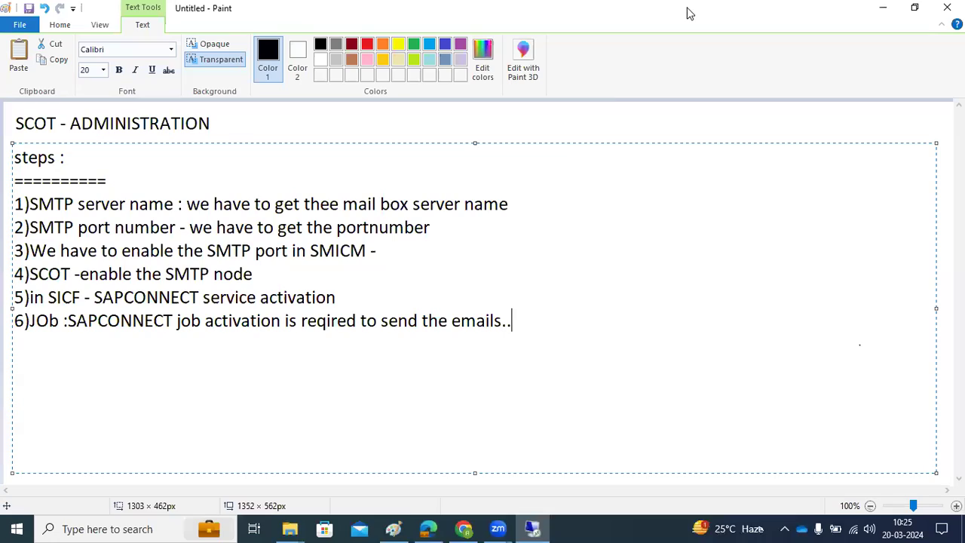
left_click_drag(48, 274, 257, 280)
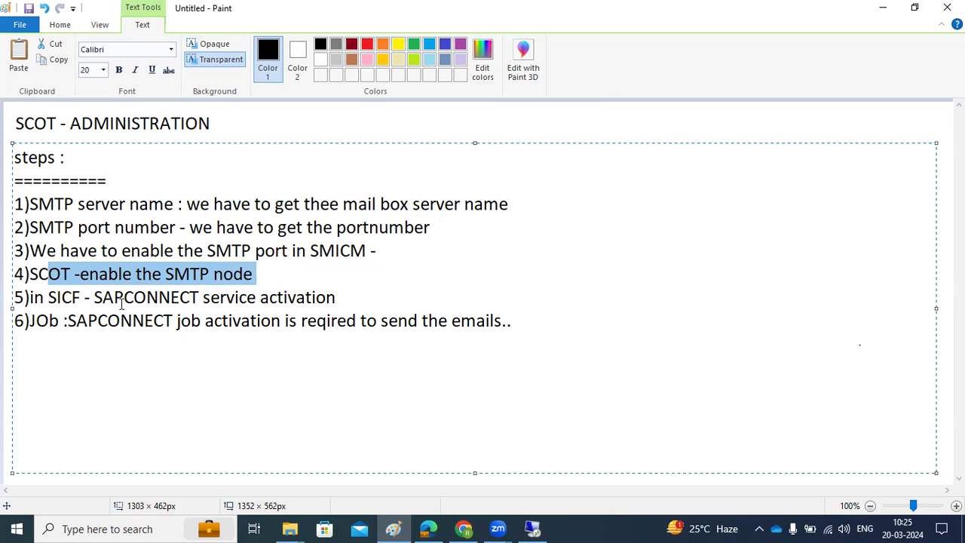
left_click_drag(90, 296, 356, 297)
left_click_drag(65, 321, 223, 321)
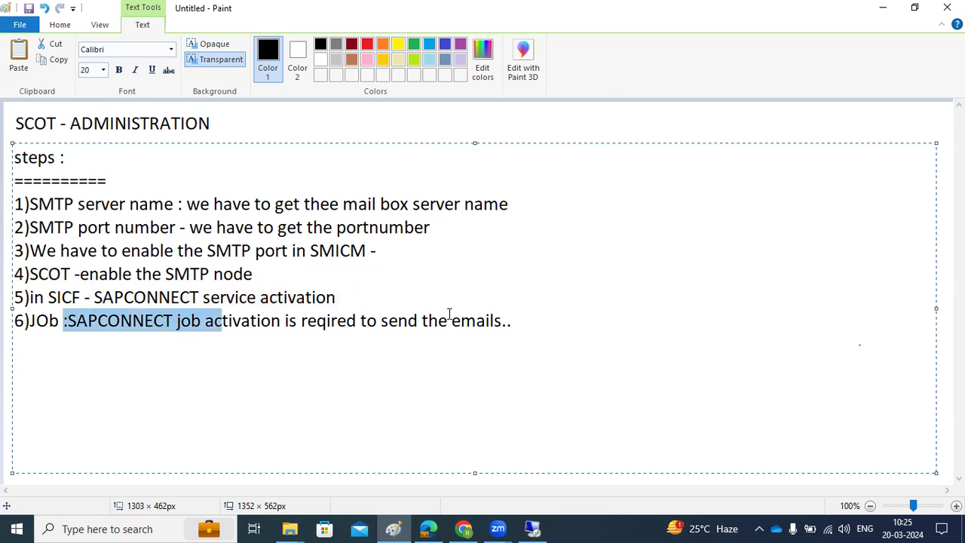
left_click(532, 319)
left_click(947, 248)
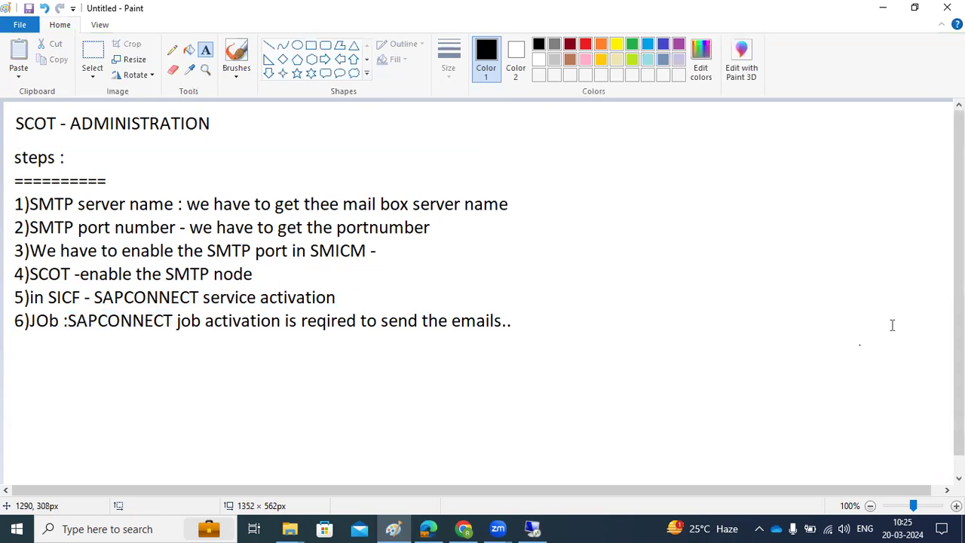
- Add a text box: 'SBWP - SAP business work space' for inbound mail and sending emails to receiver
left_click_drag(21, 350, 670, 460)
type("SBWP - SAP busi")
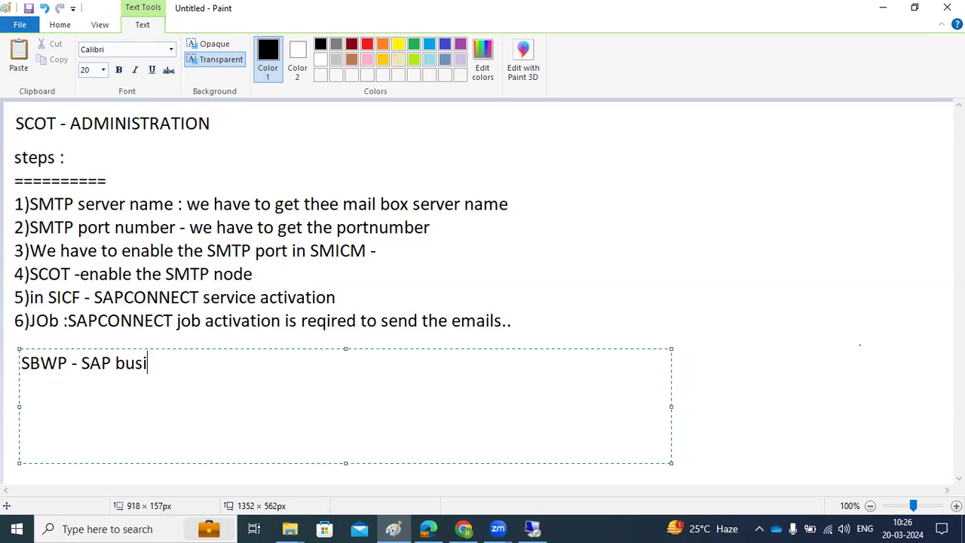
type("ness work ")
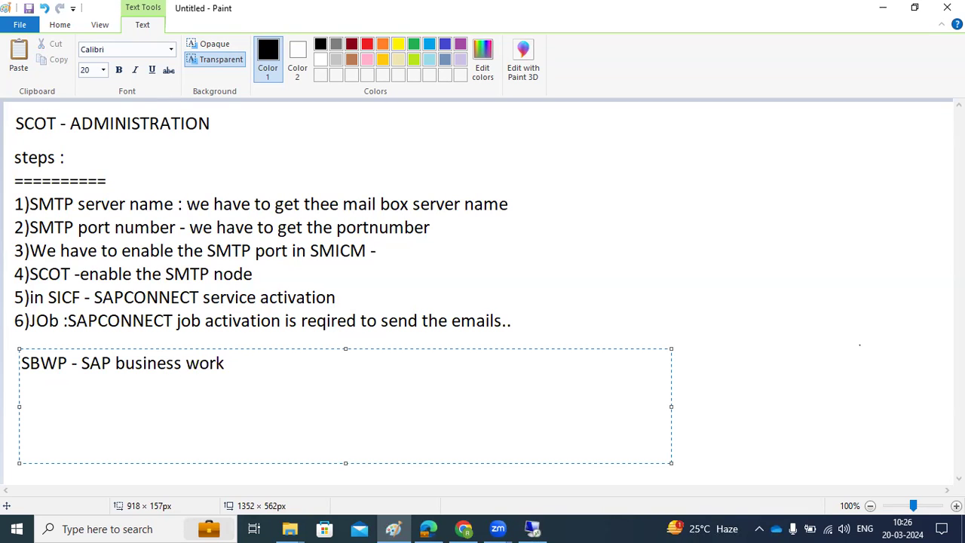
type("space - wecan see the inbond ,our")
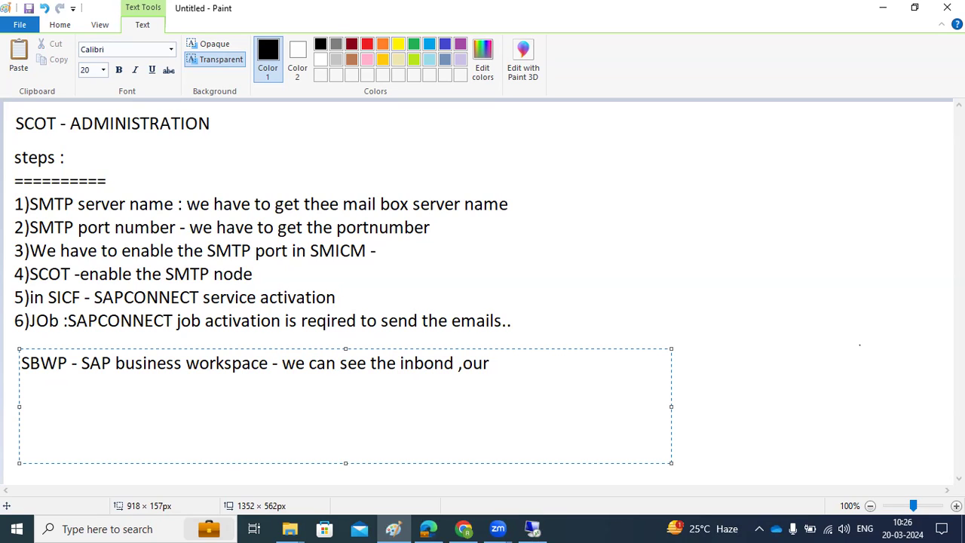
key("BackSpace")
key("BackSpace")
key("BackSpace")
type("send the emai")
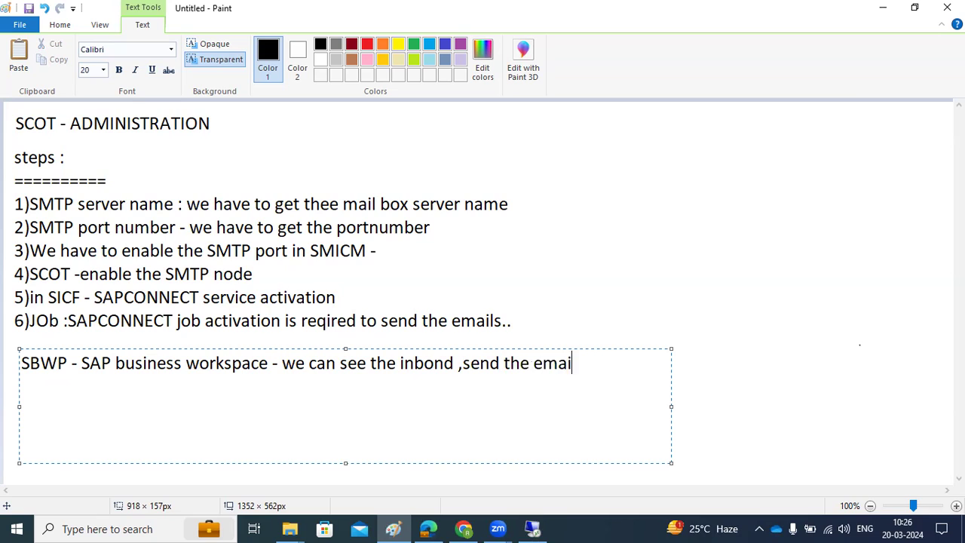
type("ls to receipts")
key("BackSpace")
key("BackSpace")
key("BackSpace")
key("BackSpace")
key("BackSpace")
key("BackSpace")
key("BackSpace")
type("receiver")
- Add a second line: 'SOST - we can monitor whether emails are moving out or not.'
key("Return")
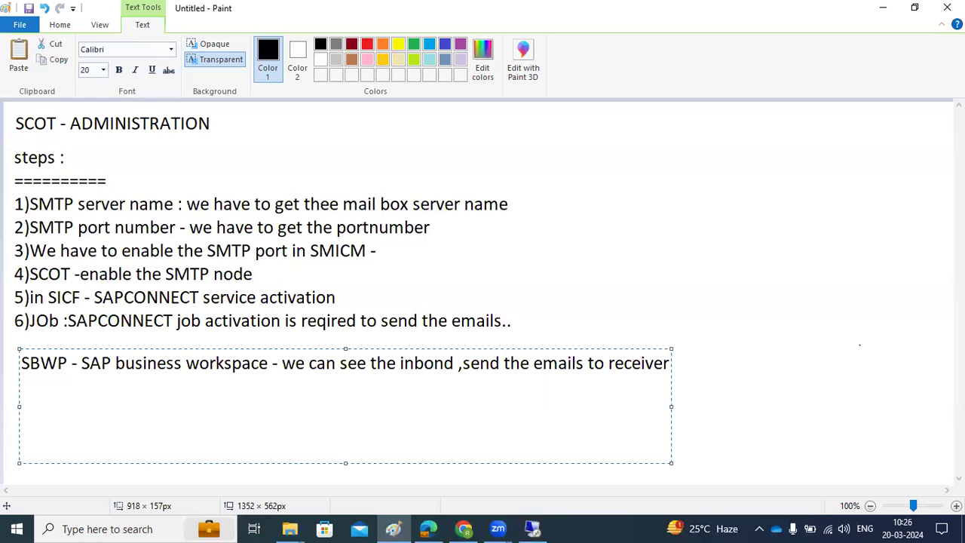
type("SOST - wwe can")
type("monitor")
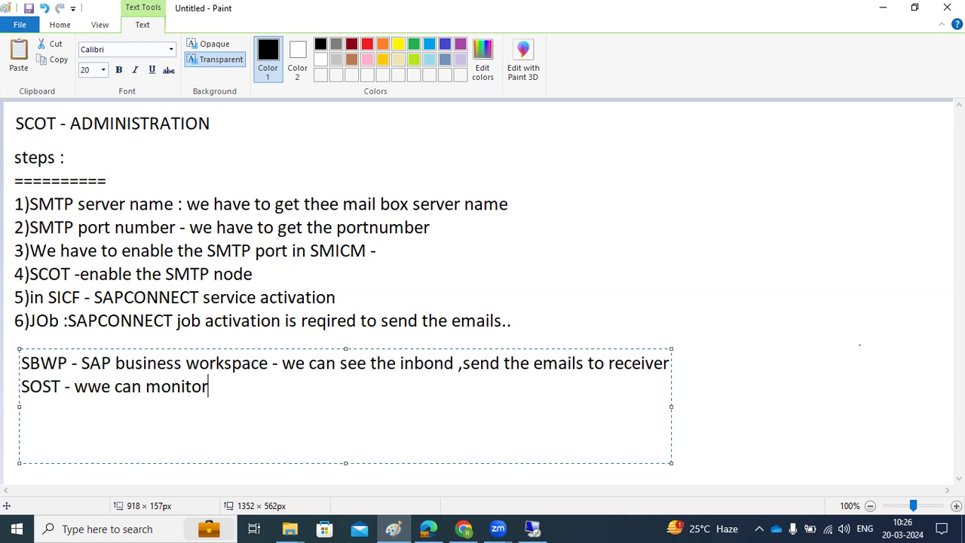
type(" the whehter emails are moving out or not .")
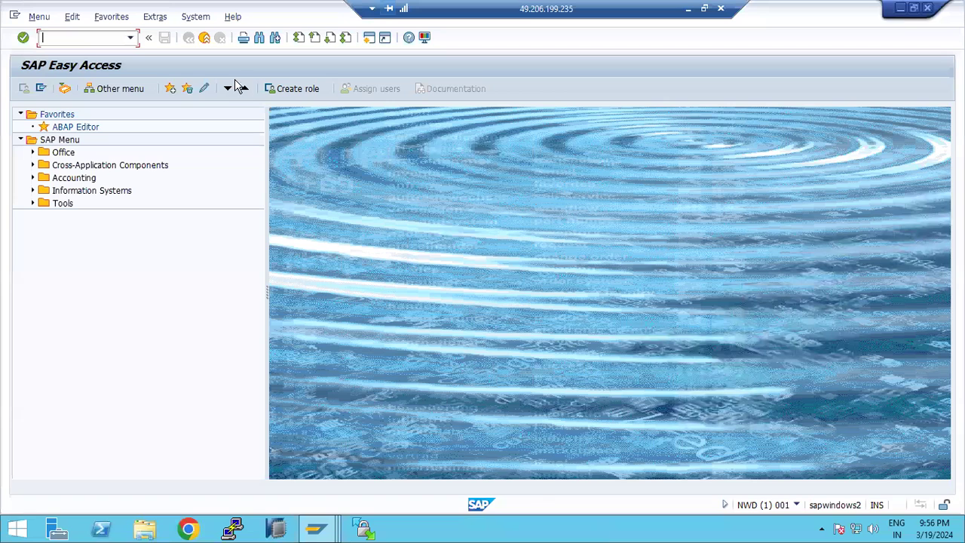
- Open SOST and start the send process for the waiting PO request
type("s")
type("ost")
key("Return")
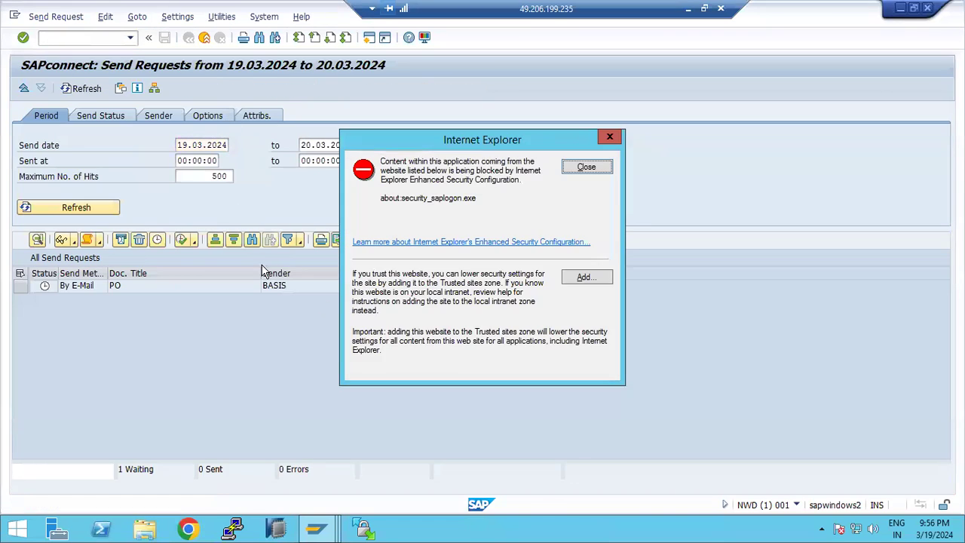
left_click(601, 171)
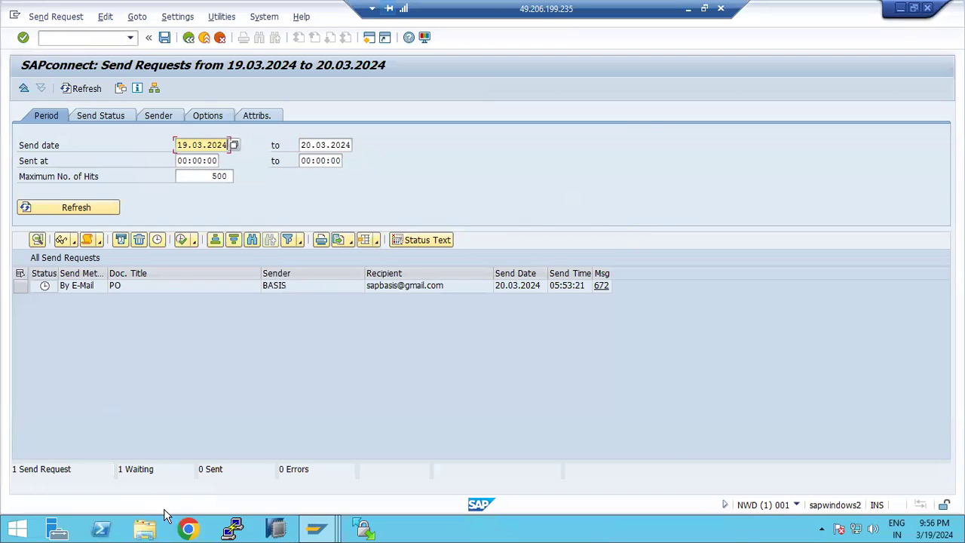
left_click(17, 287)
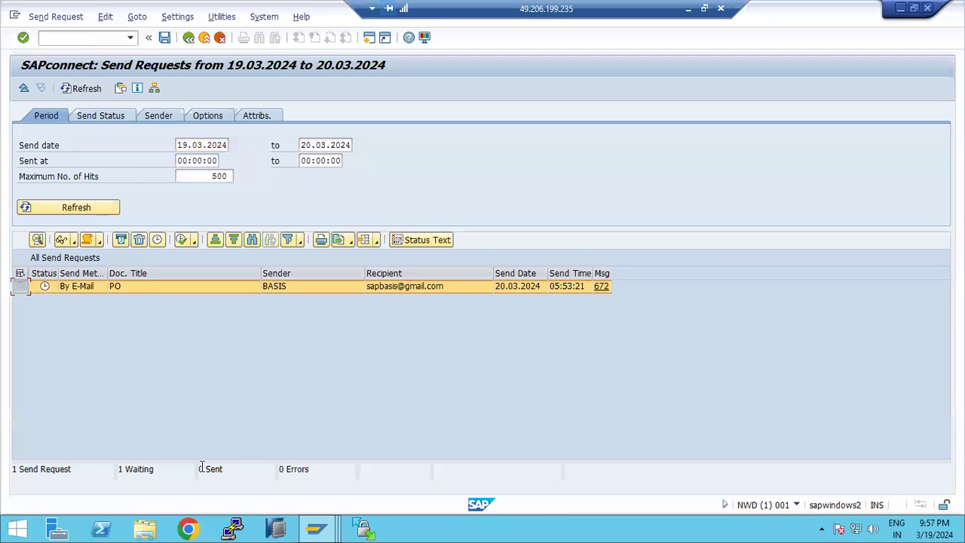
left_click_drag(132, 467, 148, 467)
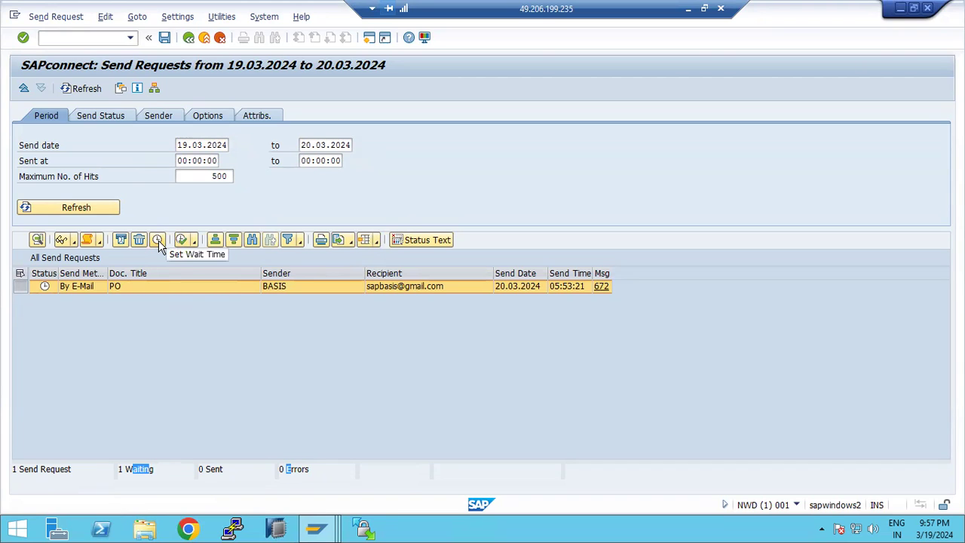
left_click(193, 241)
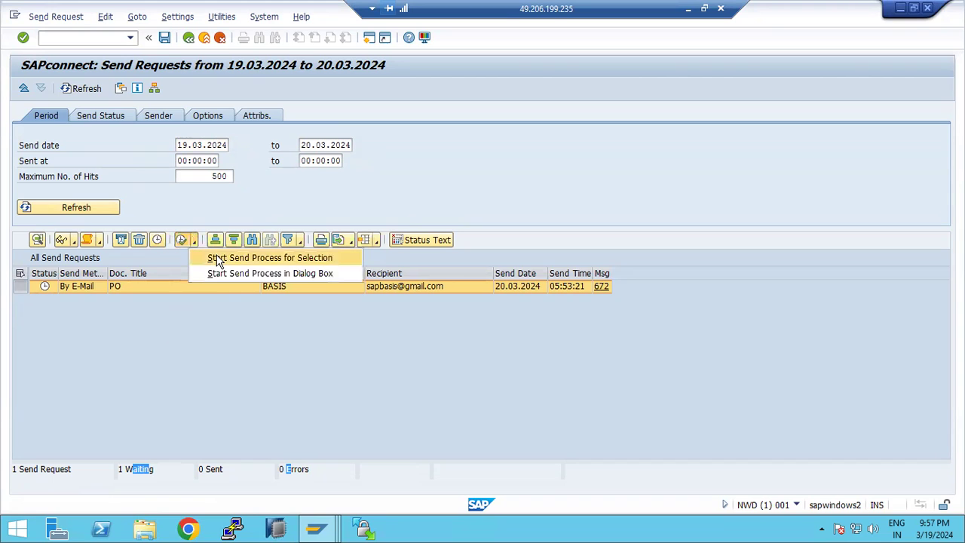
left_click(219, 260)
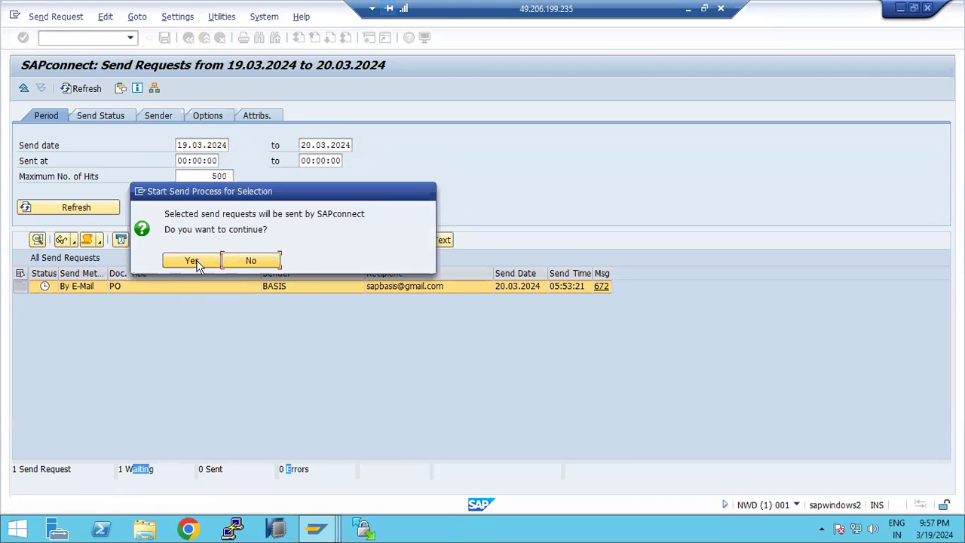
left_click(198, 266)
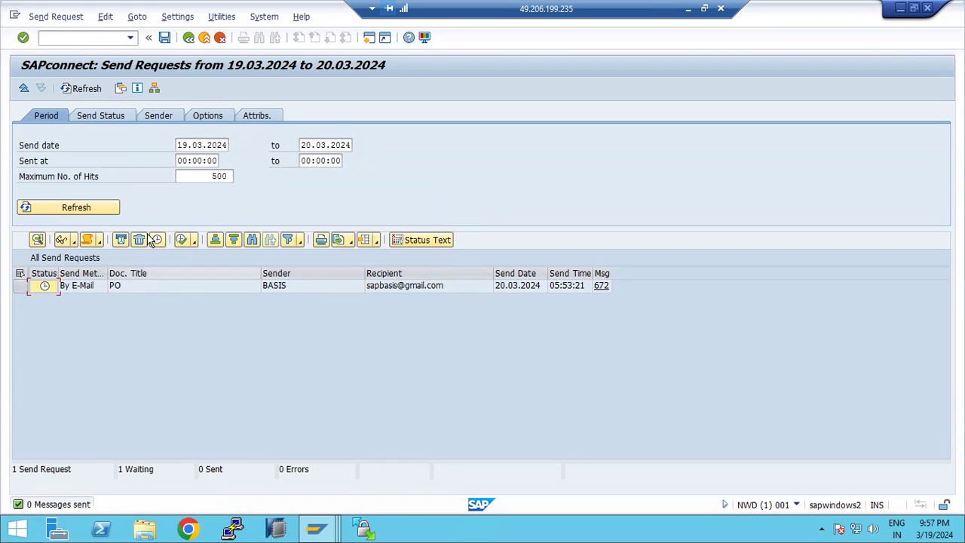
- Clear the send date range and refresh the list for all dates
left_click(196, 145)
key("ctrl+a")
key("Delete")
key("Tab")
key("Delete")
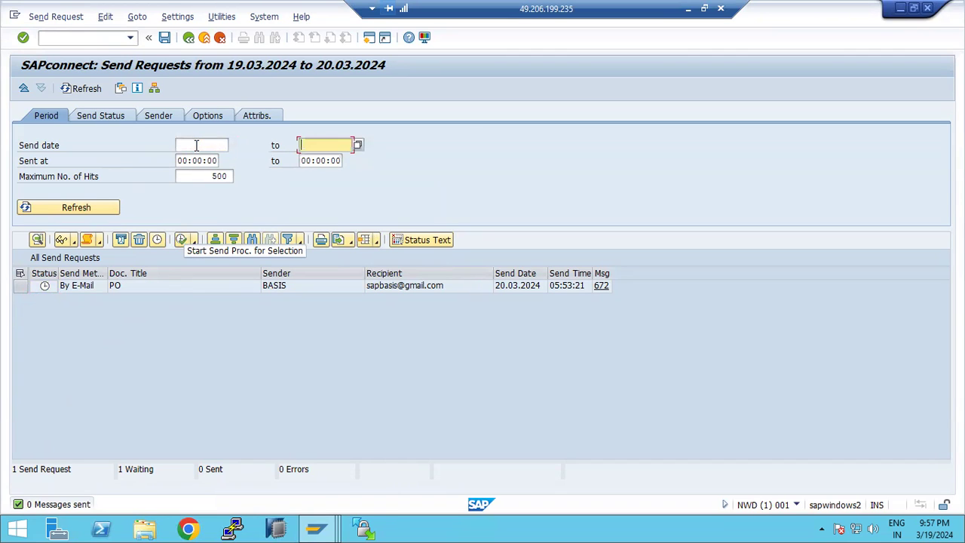
left_click(115, 207)
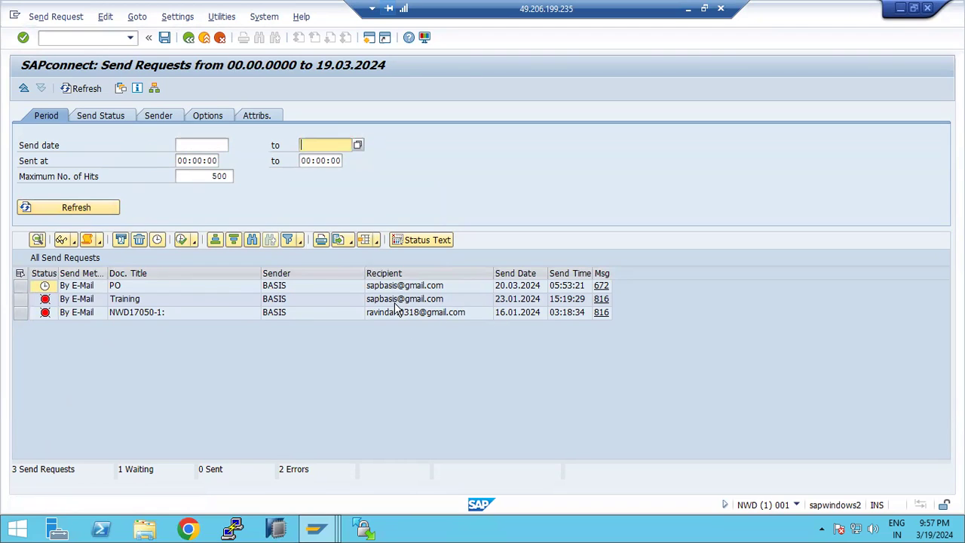
- Delete the failed NWD17050-1 send request and return to SAP Easy Access
left_click(21, 312)
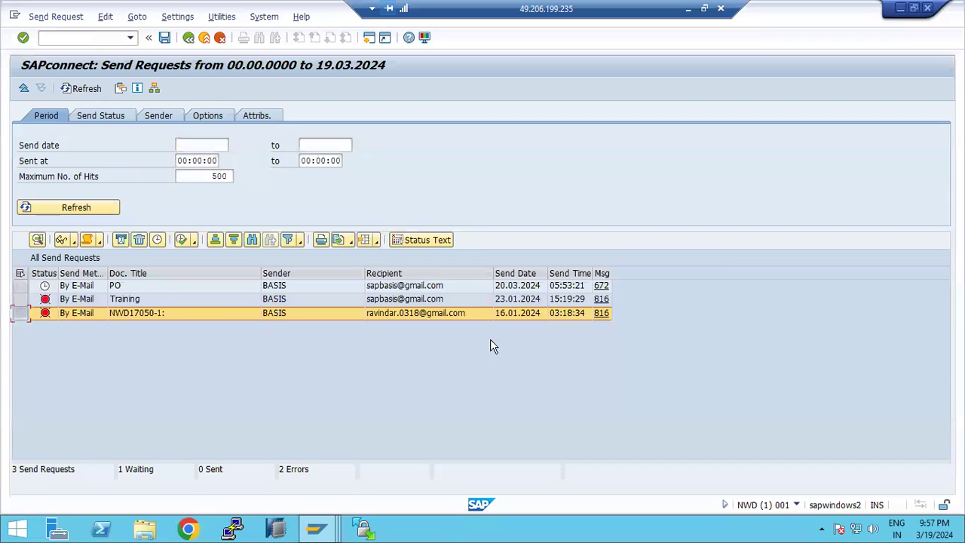
left_click(139, 241)
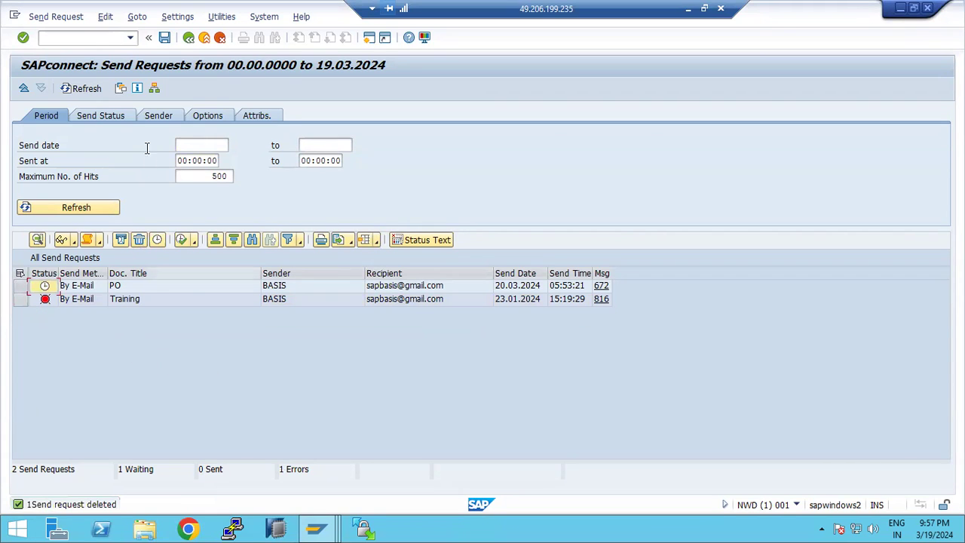
left_click(165, 37)
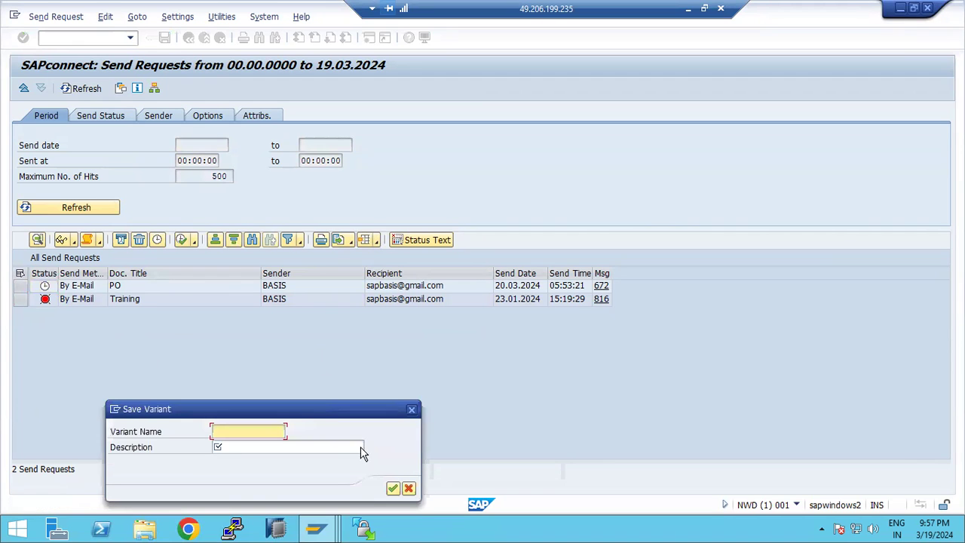
left_click(409, 488)
key("F3")
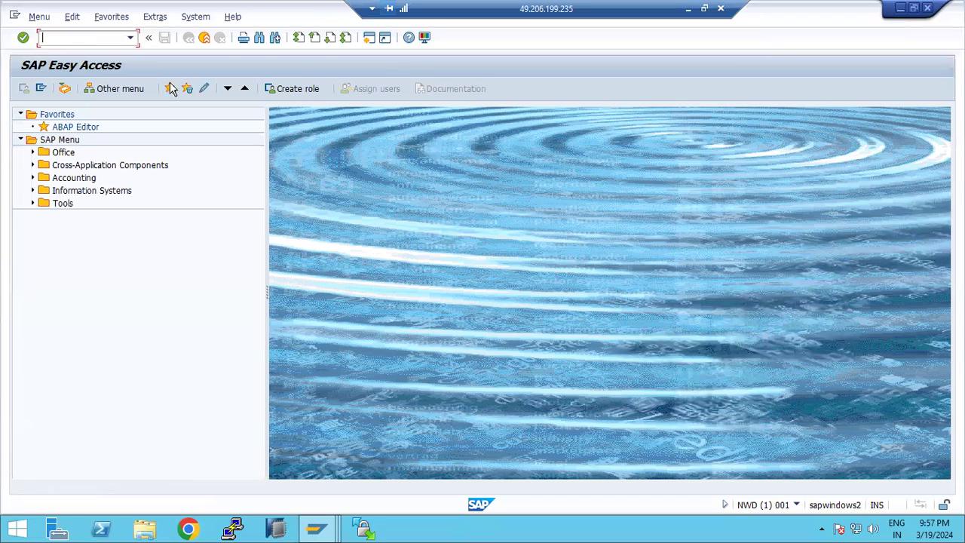
- Commit the SBWP and SOST note text in Paint, discard an empty text box, and return to SAP
left_click(687, 8)
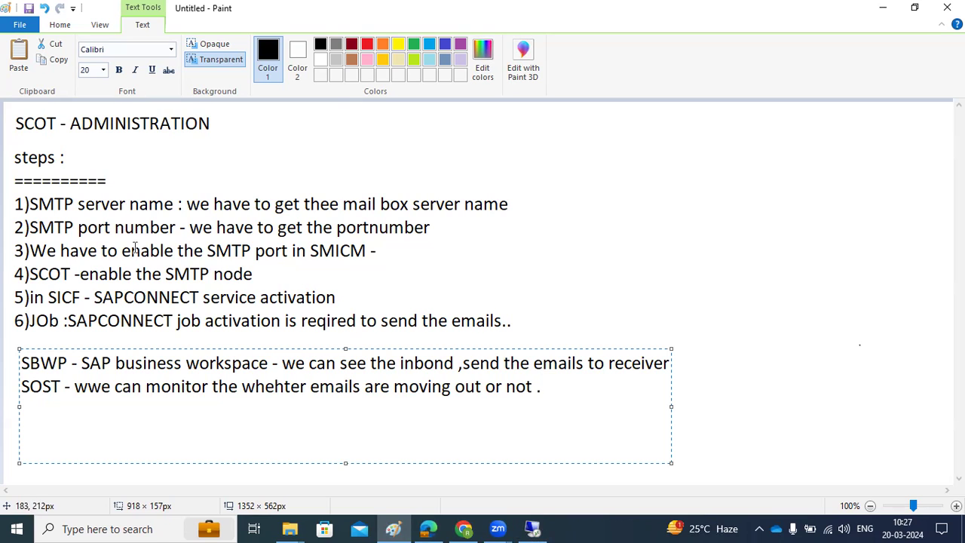
left_click(557, 250)
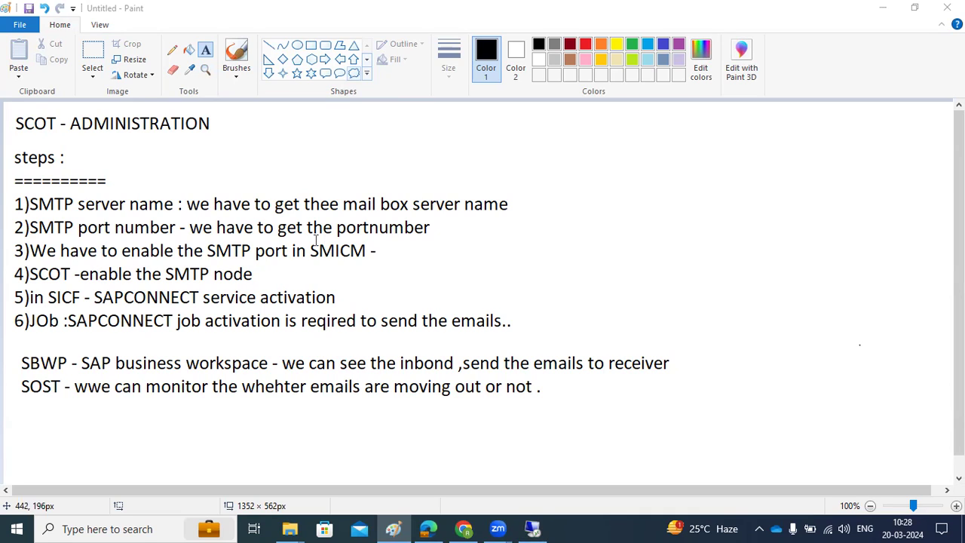
left_click_drag(295, 228, 342, 228)
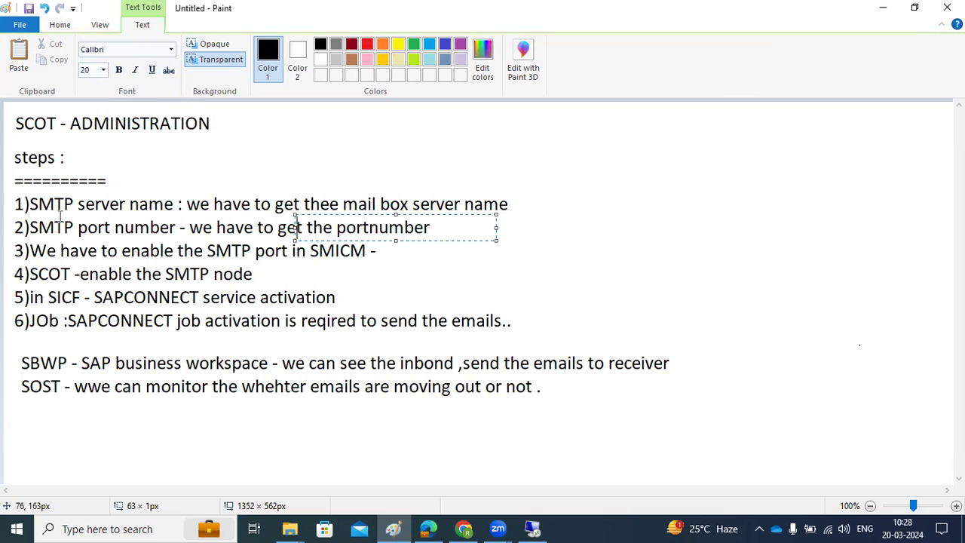
left_click(255, 270)
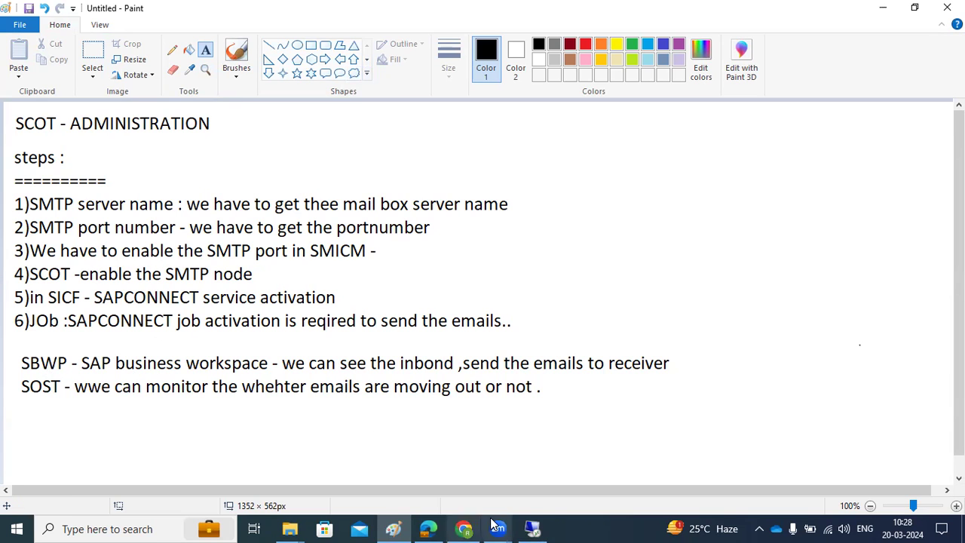
left_click(532, 529)
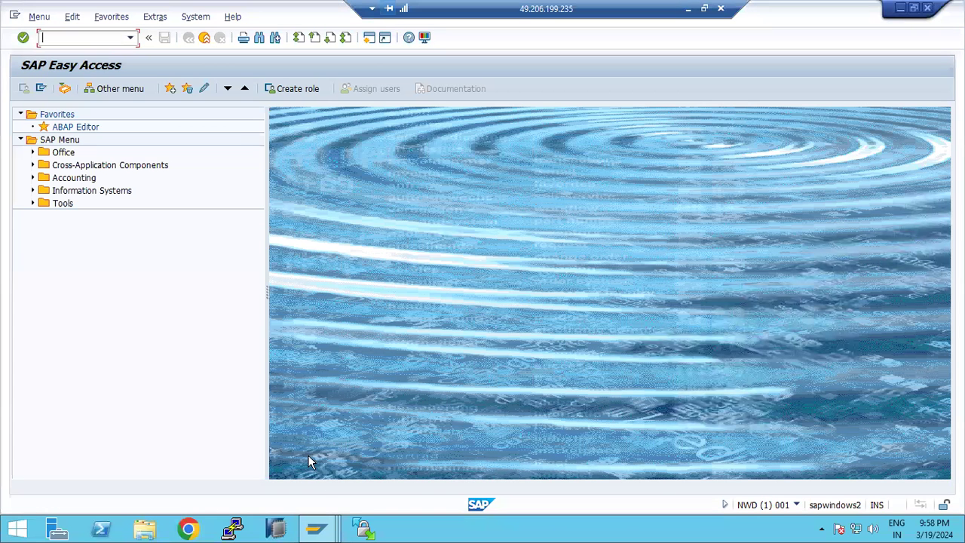
- Switch to the ECP client 100 window and back out of SMTP Nodes to Easy Access
mouse_move(317, 529)
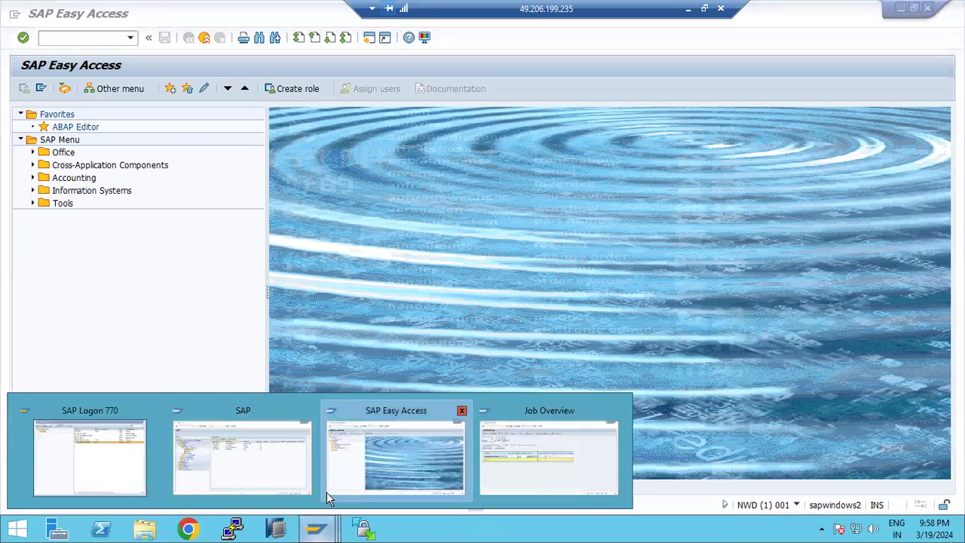
left_click(252, 434)
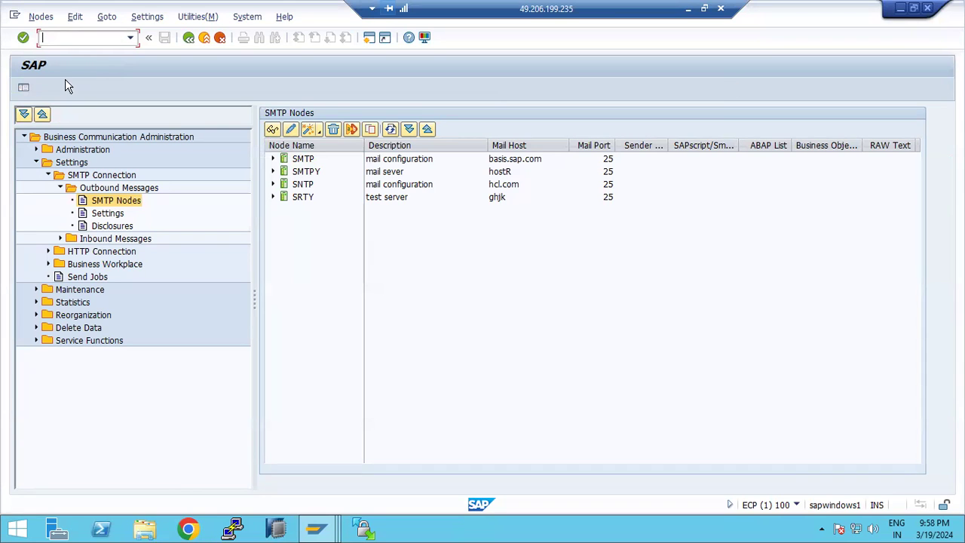
key("F3")
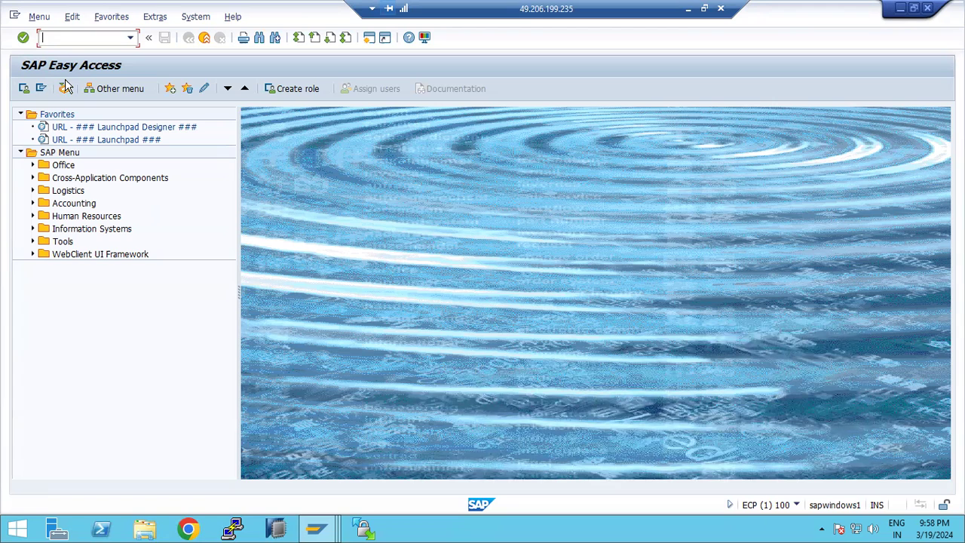
type("pa30")
key("Return")
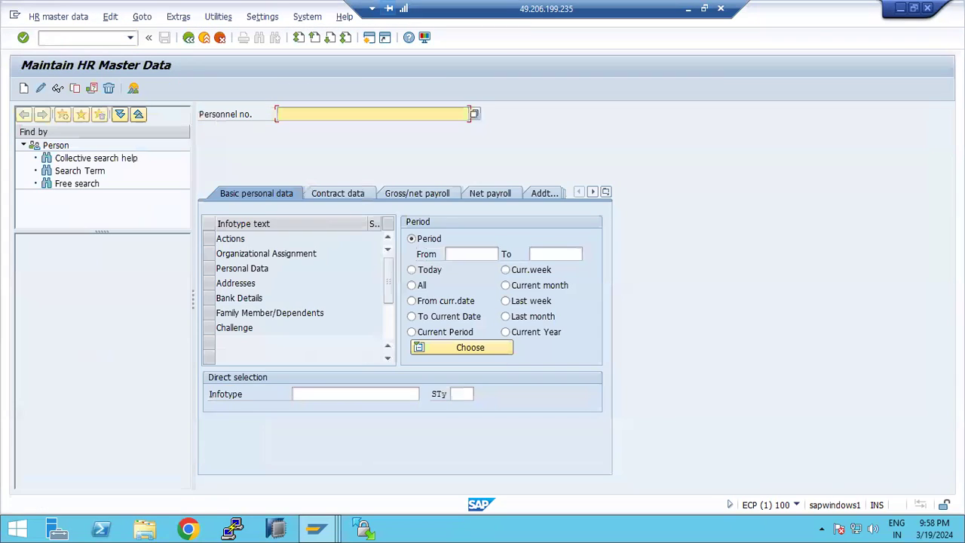
left_click(212, 299)
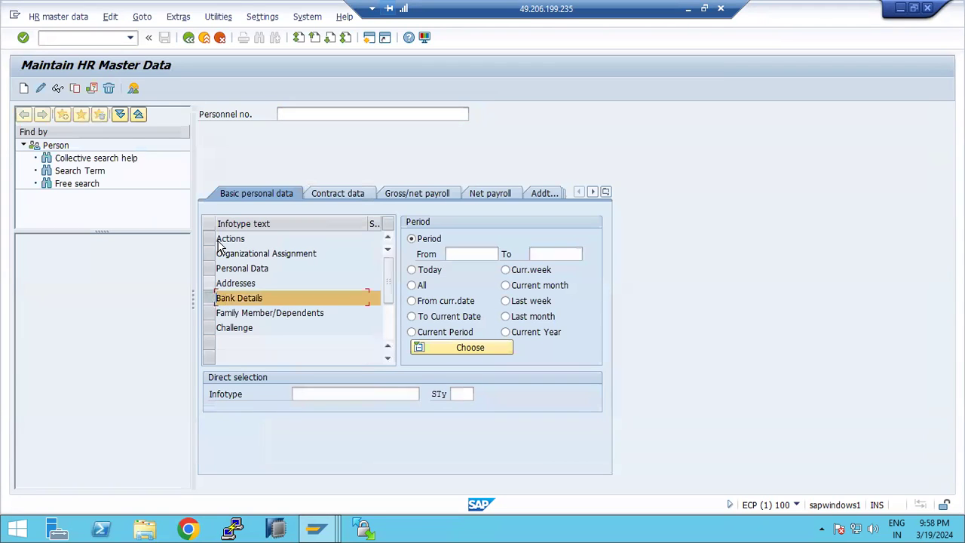
double_click(215, 298)
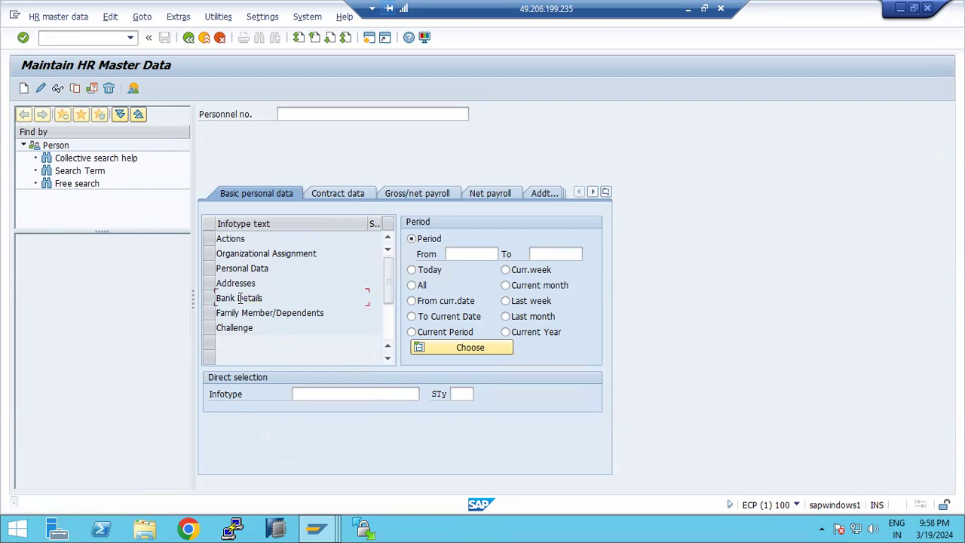
left_click(411, 392)
left_click(423, 388)
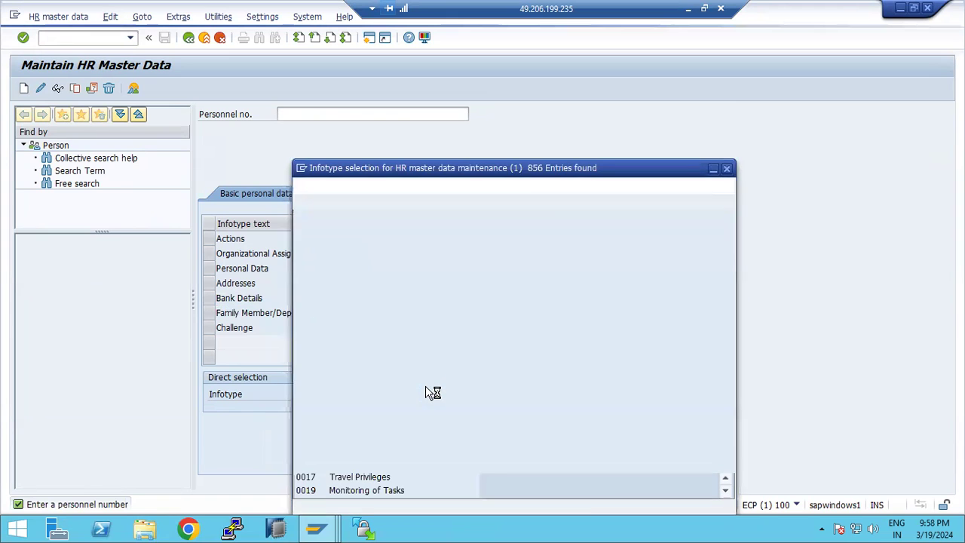
left_click(728, 169)
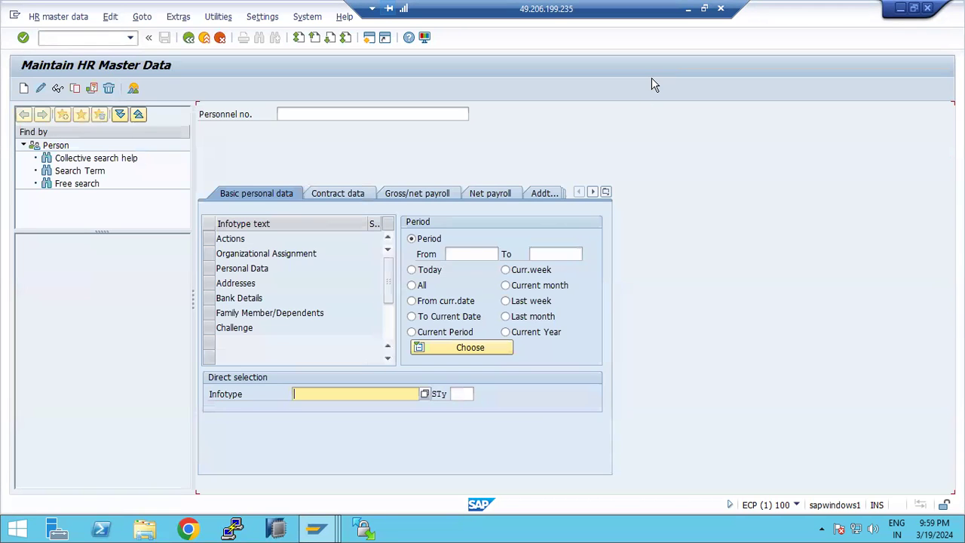
left_click(218, 300)
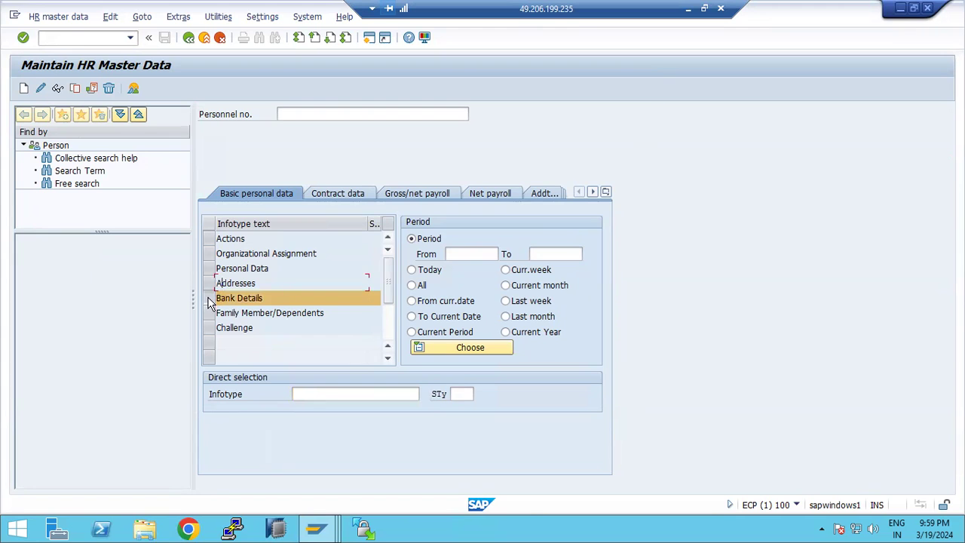
left_click(210, 299)
key("F3")
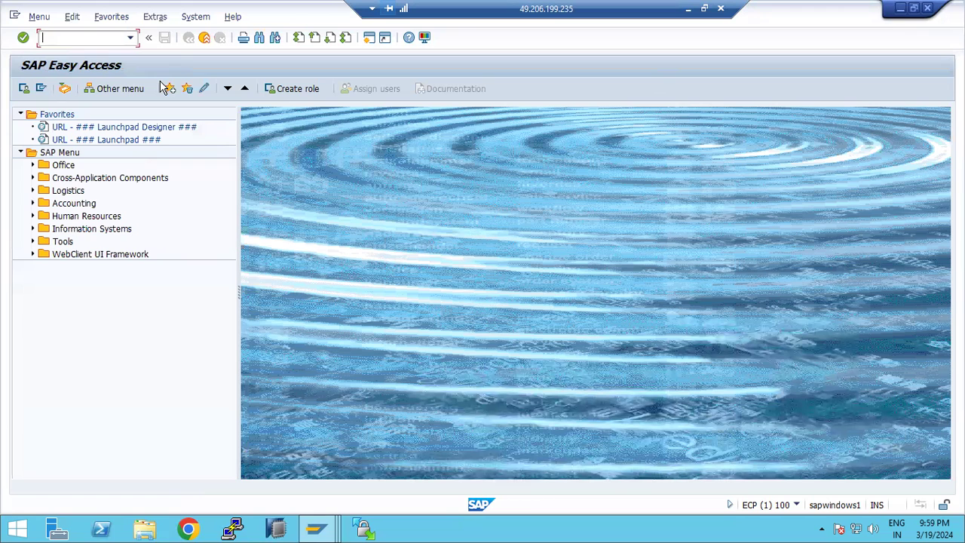
- Start SOST and dismiss the Internet Explorer security warning
type("sos")
key("Return")
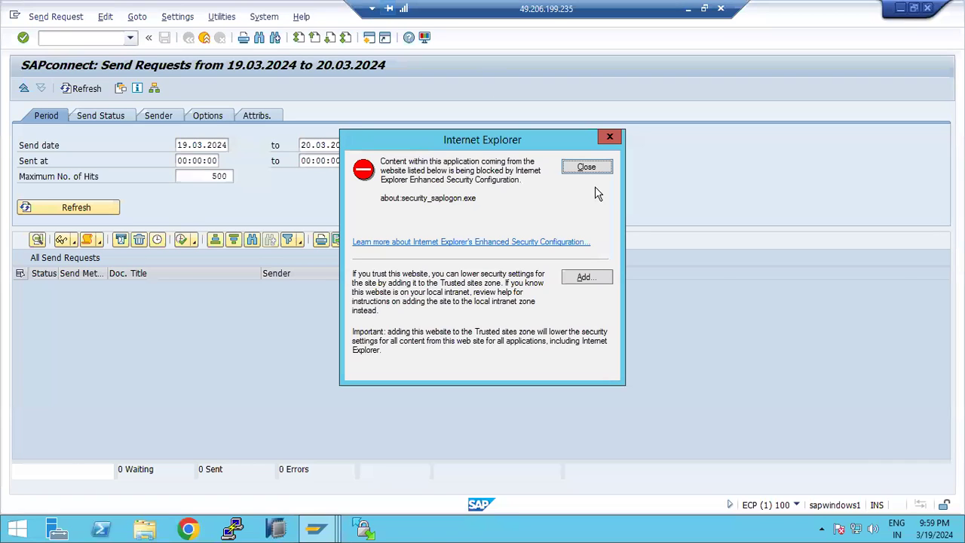
left_click(587, 167)
- Clear both Send date fields and refresh, listing all 9 send requests as errors
key("shift+Home")
key("BackSpace")
key("Tab")
key("BackSpace")
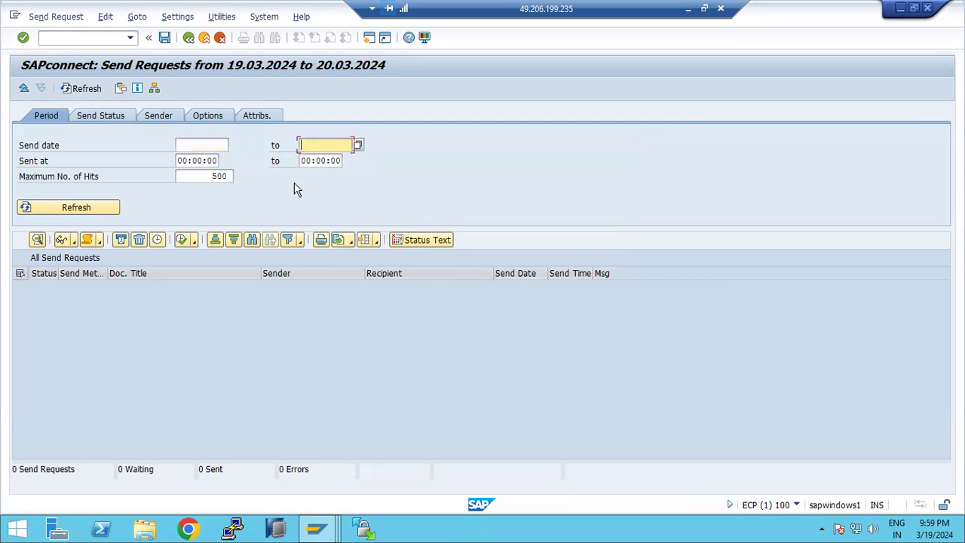
left_click(73, 207)
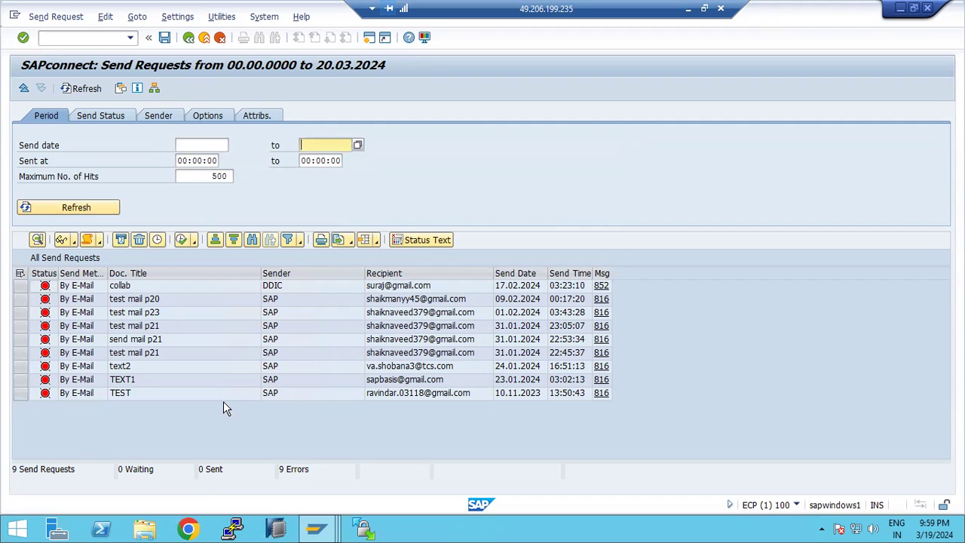
left_click(689, 15)
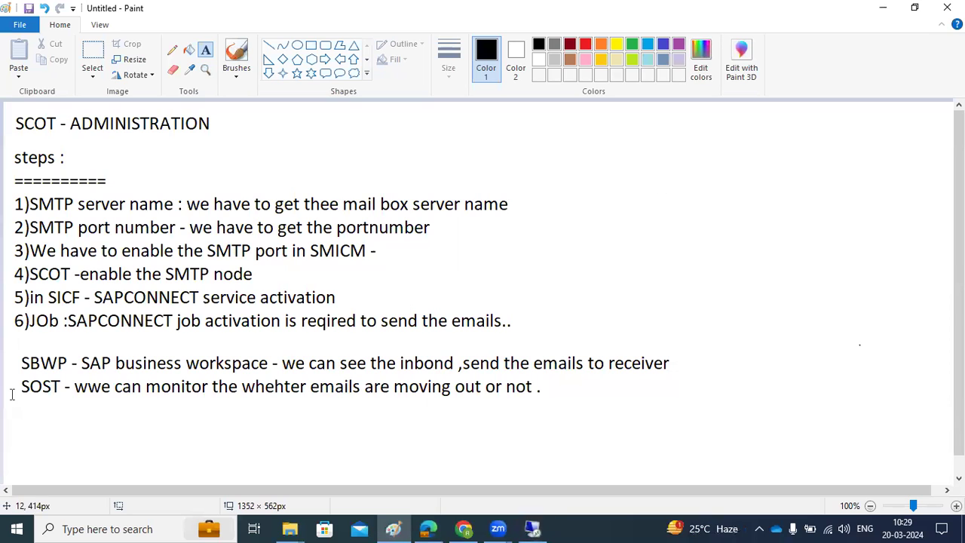
- Write 'SOin - inbound emails to SAP' in a new text box below the SOST line
left_click(23, 381)
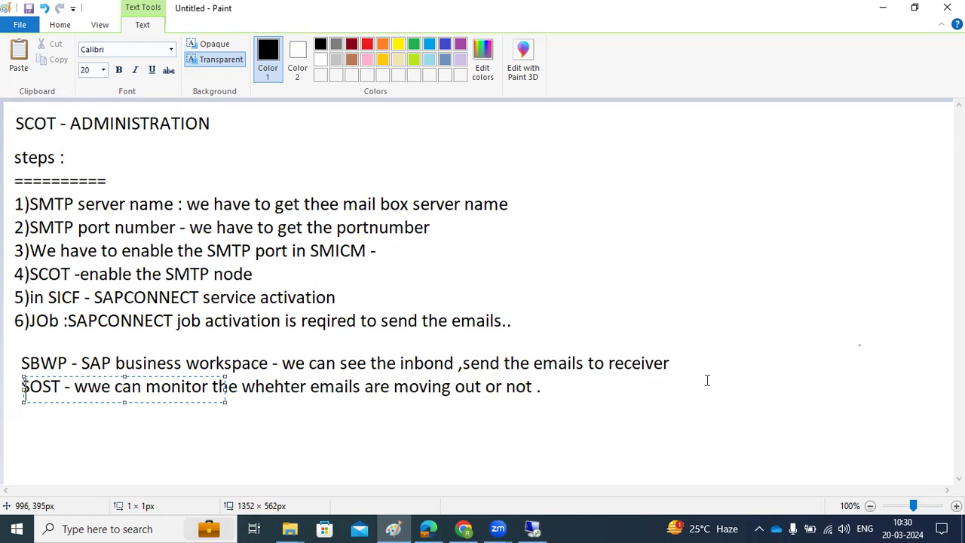
left_click(135, 450)
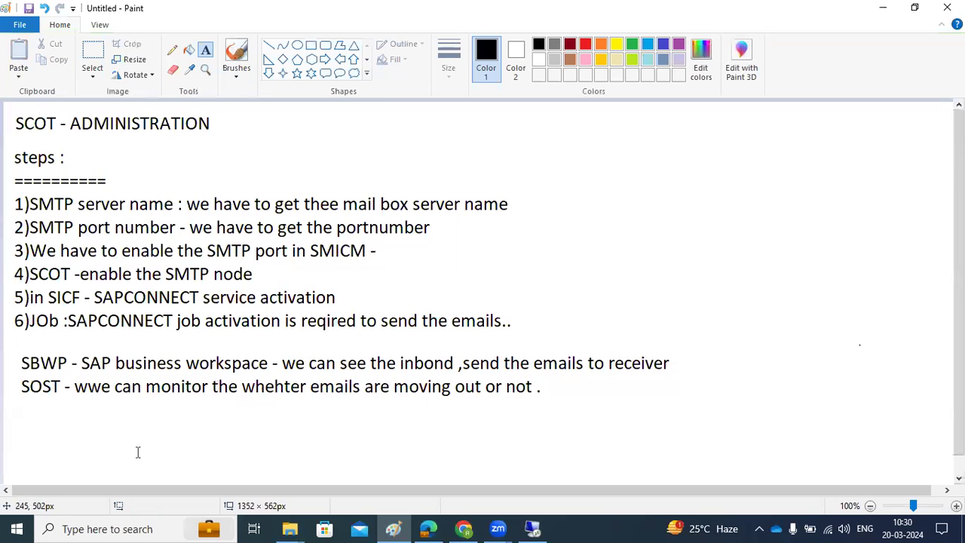
left_click_drag(21, 404, 624, 434)
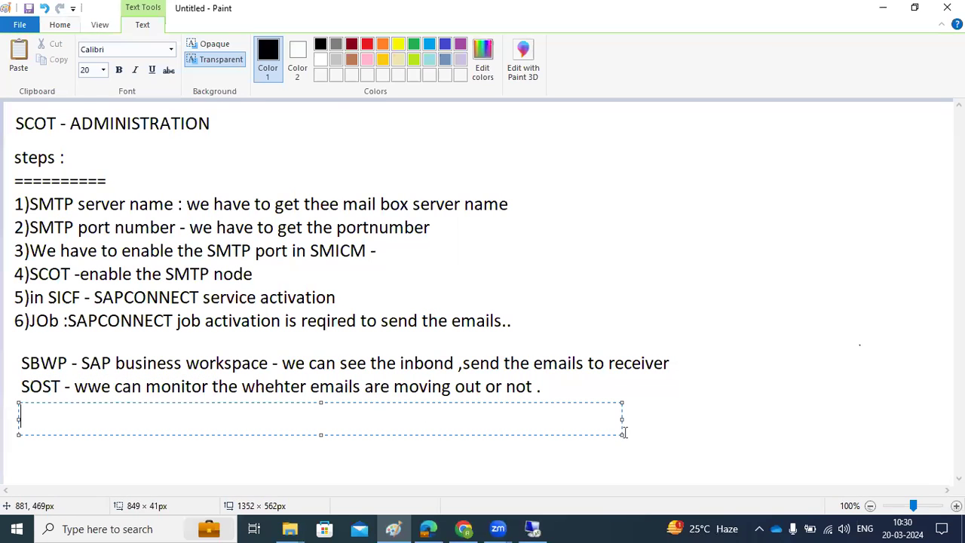
type("SOin -")
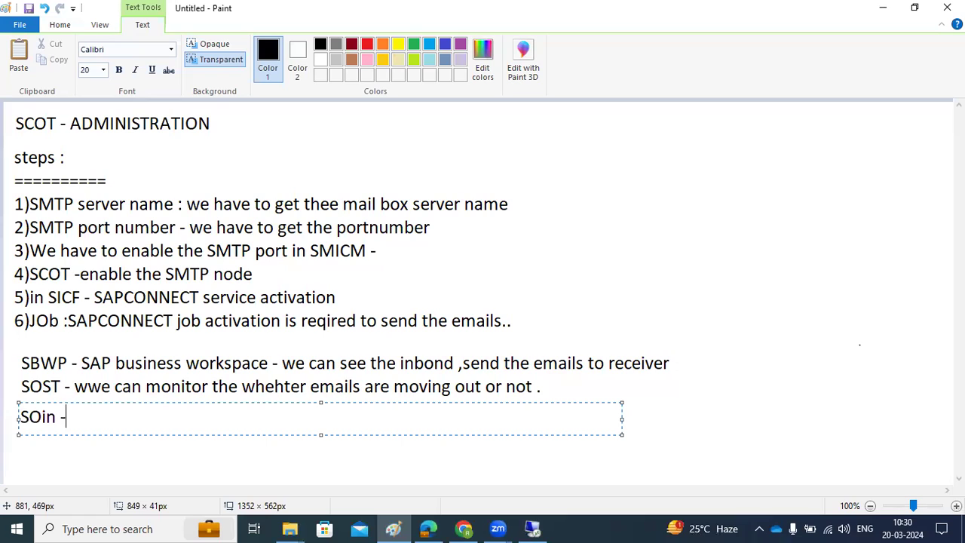
type(" inbound e")
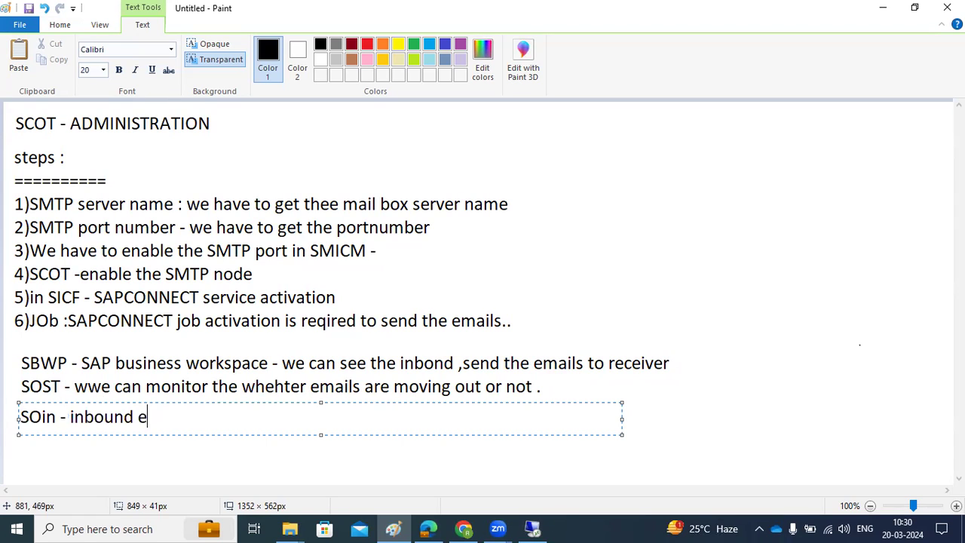
type("mails to SAP")
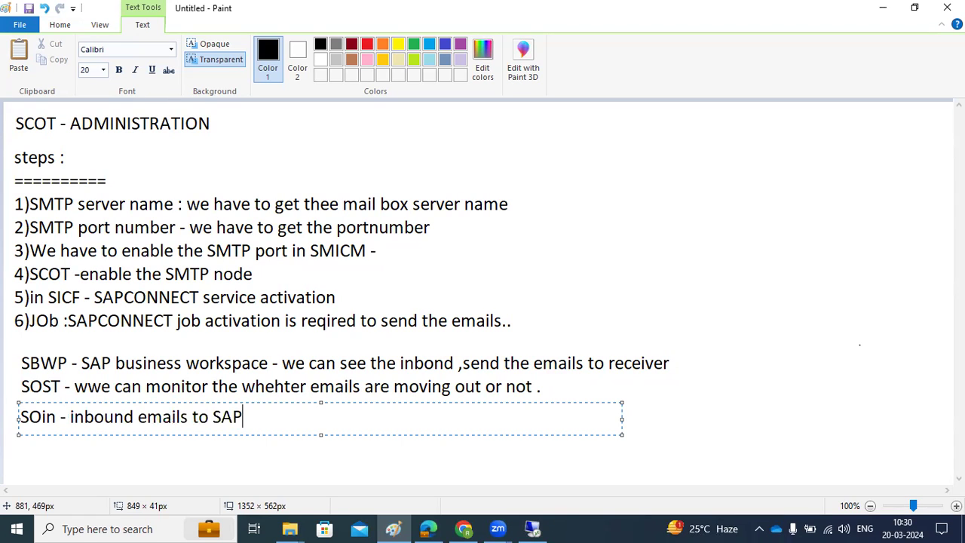
left_click(532, 529)
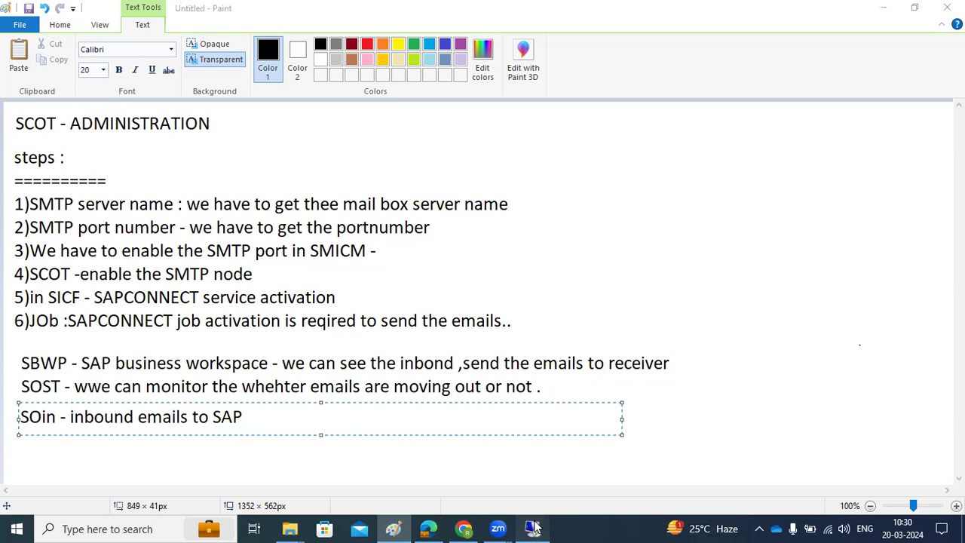
- Run SOIN and view its Options, finding 0 inbound SMTP requests for 19.03–20.03.2024
key("F3")
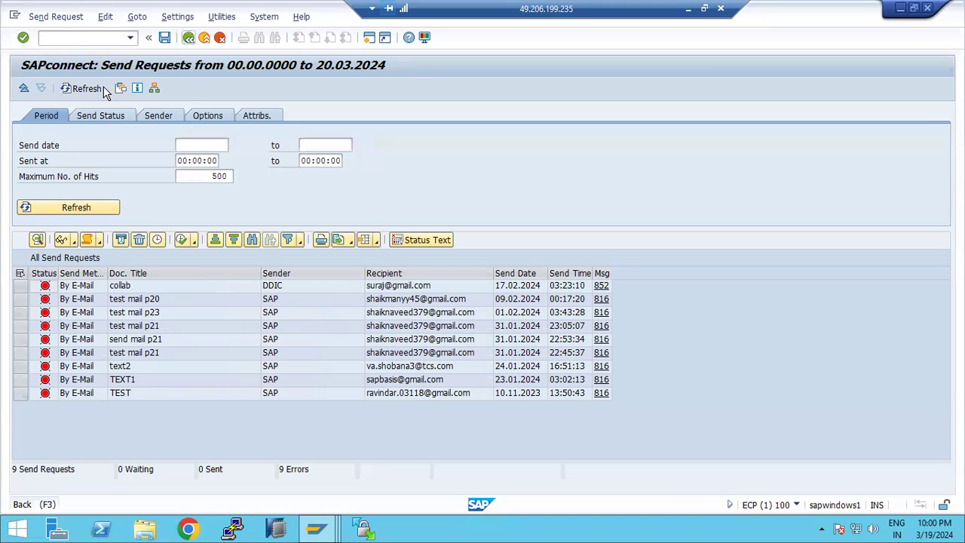
type("soin")
key("Return")
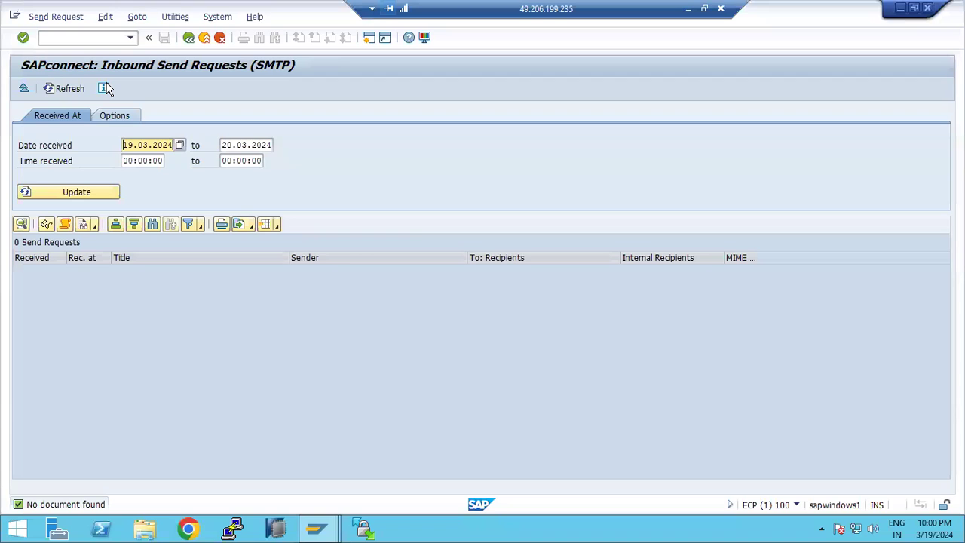
left_click(119, 118)
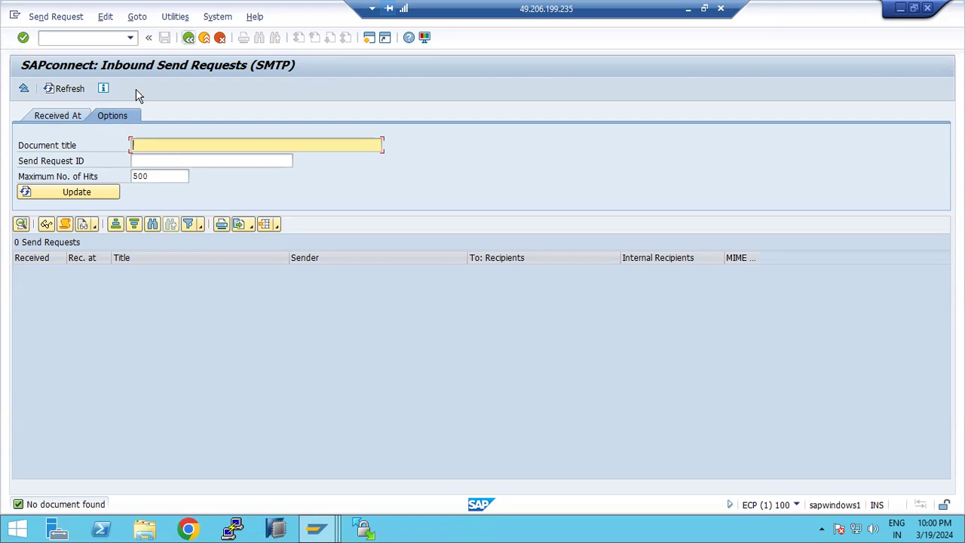
key("F3")
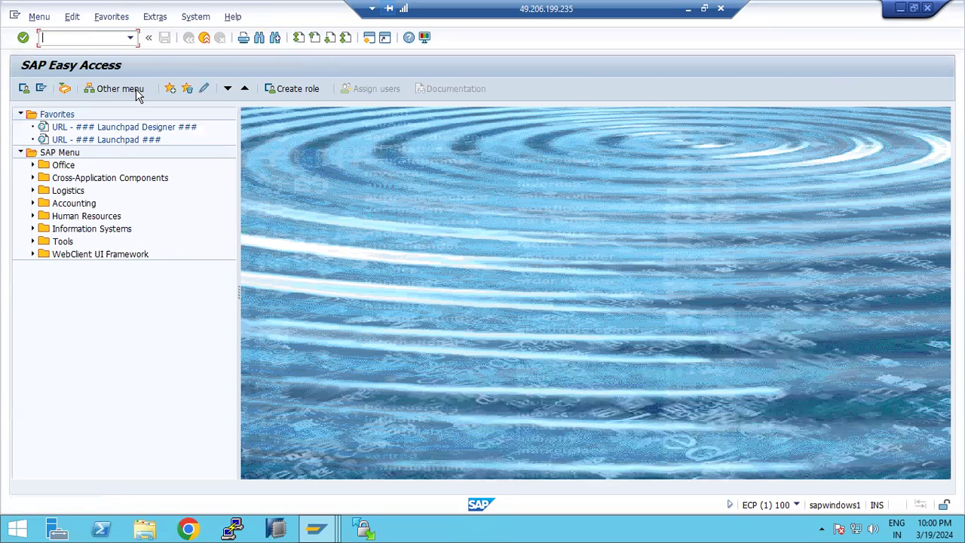